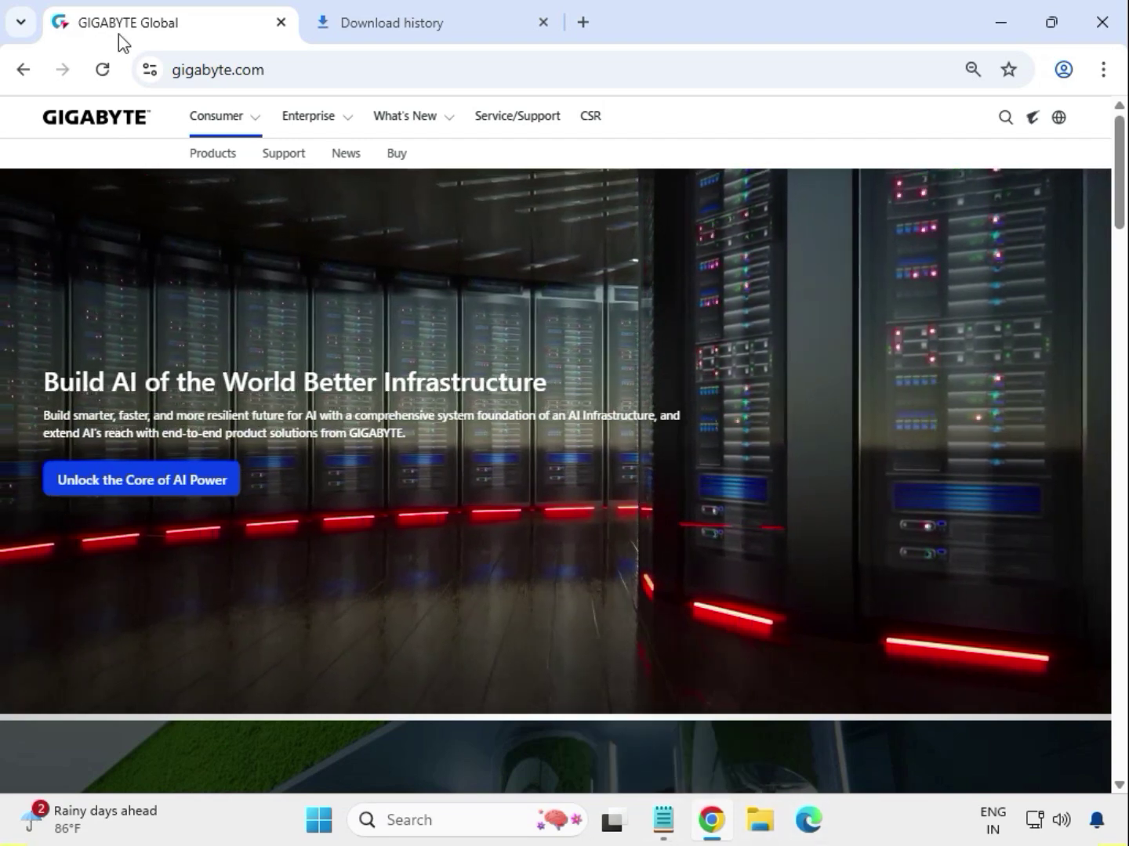
Select the gigabyte.com portion of the site address, then leave the address bar.
{"action": "double_click", "coordinate": [337, 71]}
{"action": "left_click", "coordinate": [371, 73]}
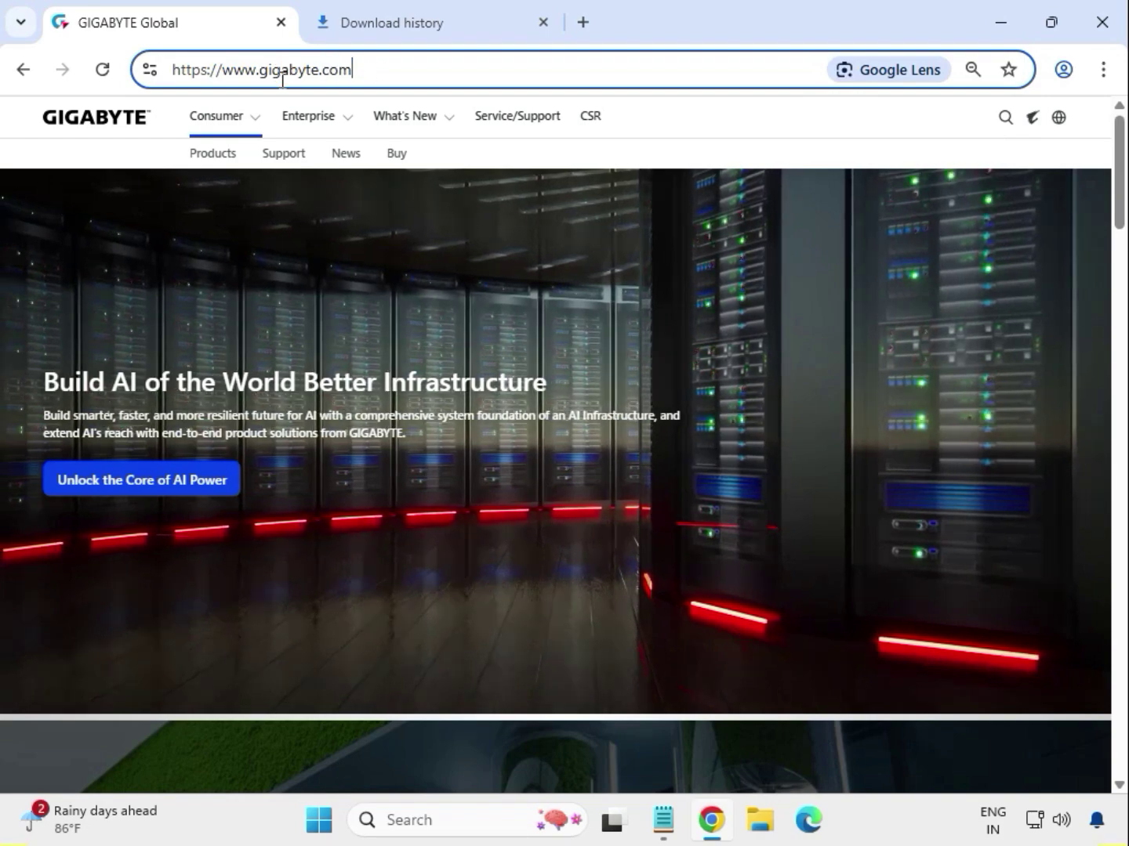
{"action": "left_click_drag", "start_coordinate": [259, 71], "coordinate": [392, 73]}
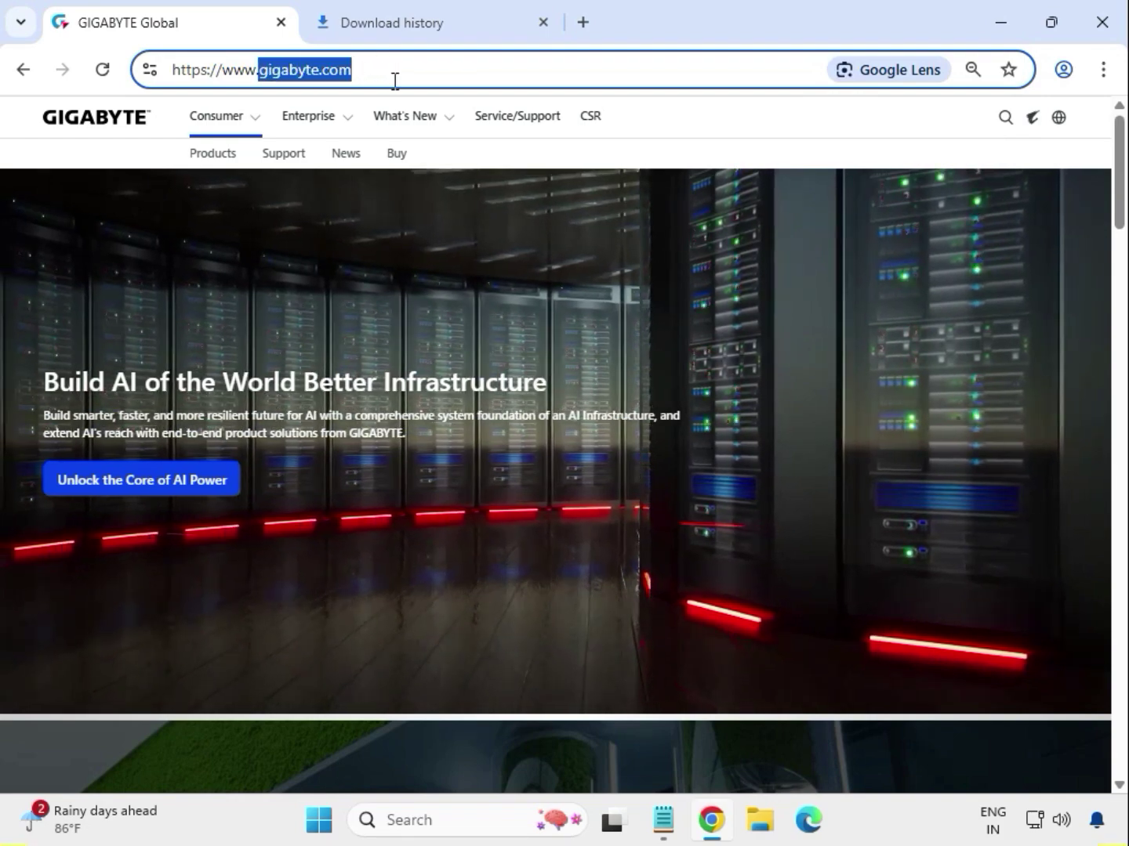
{"action": "left_click", "coordinate": [1005, 122]}
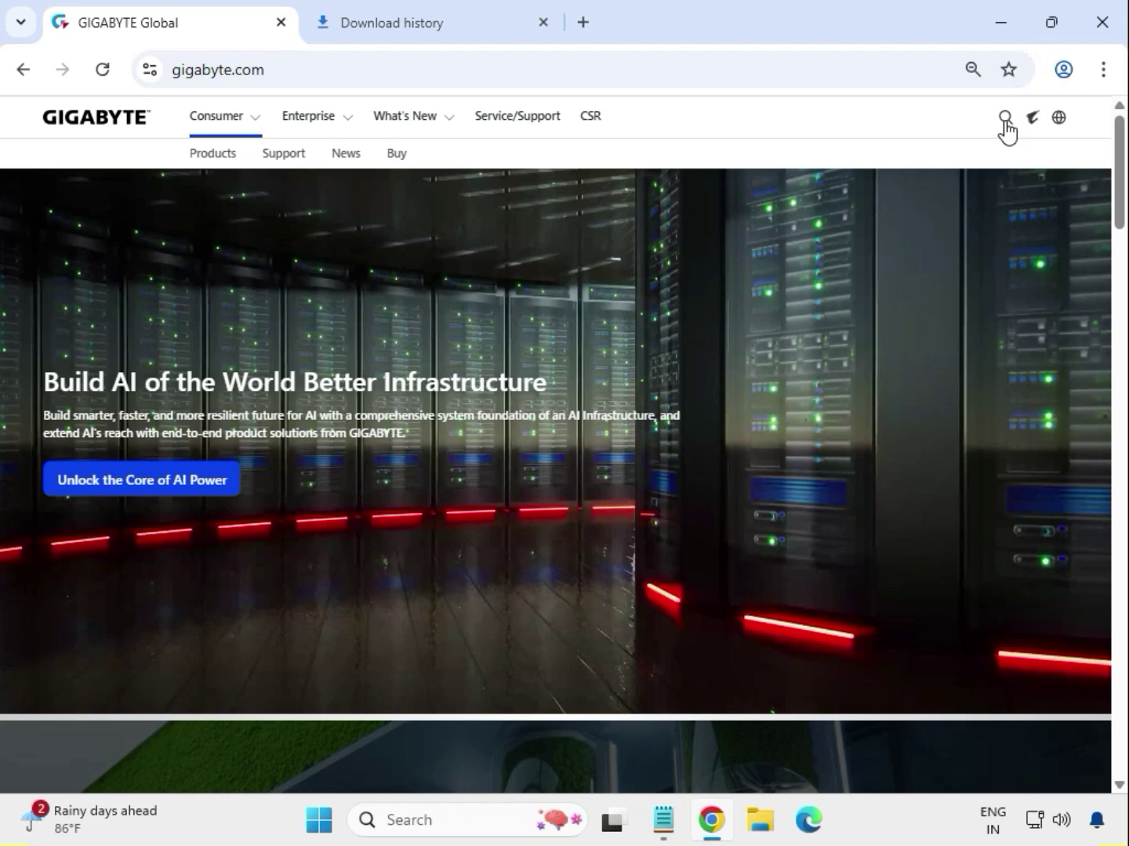
Open the GIGABYTE site's product search to look up B550M AORUS ELITE.
{"action": "left_click", "coordinate": [1005, 122]}
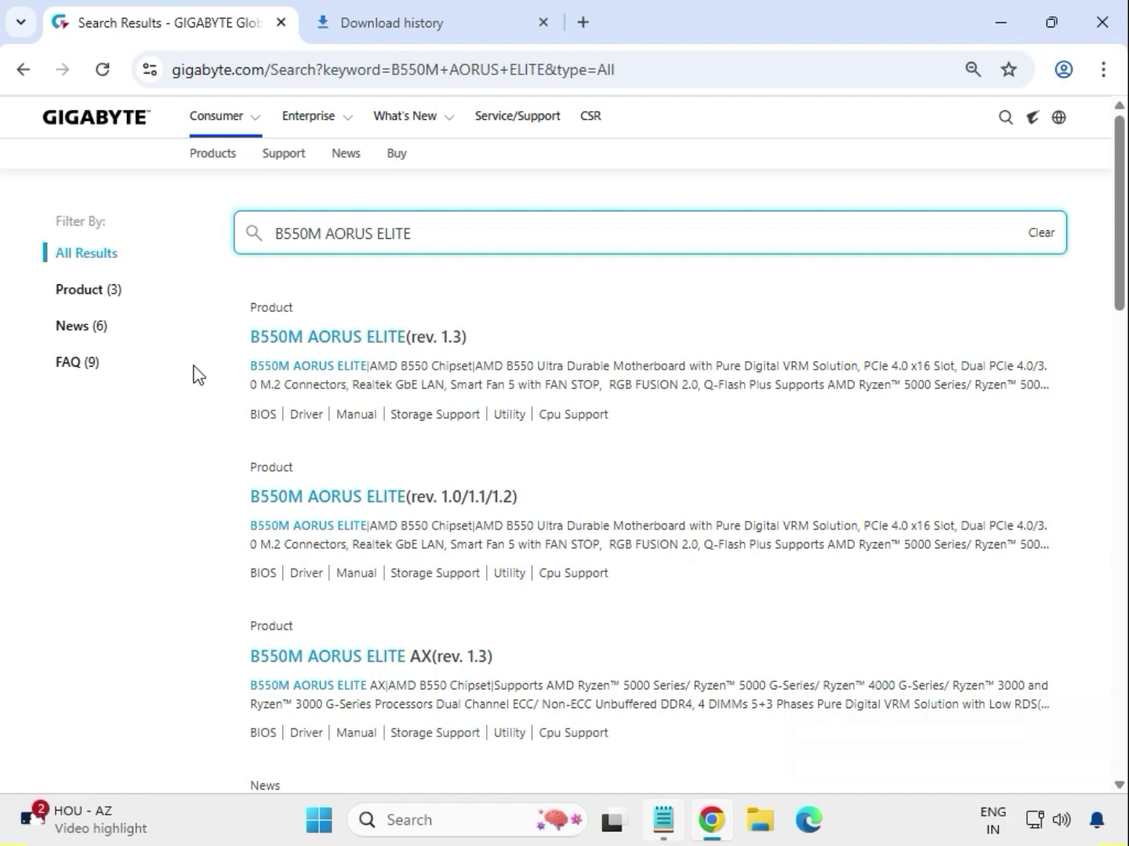
Narrow results to Products and open the B550M AORUS ELITE (rev. 1.3) support downloads.
{"action": "left_click", "coordinate": [94, 292]}
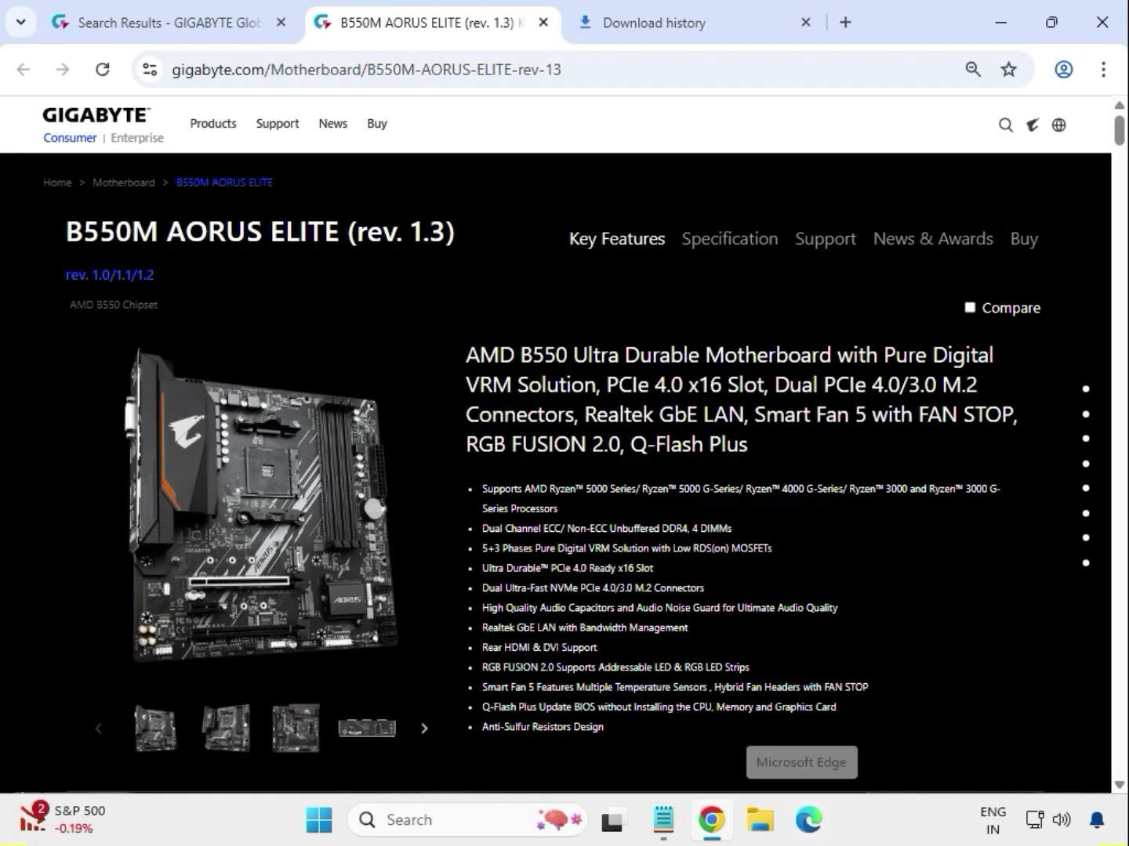
{"action": "left_click", "coordinate": [830, 248]}
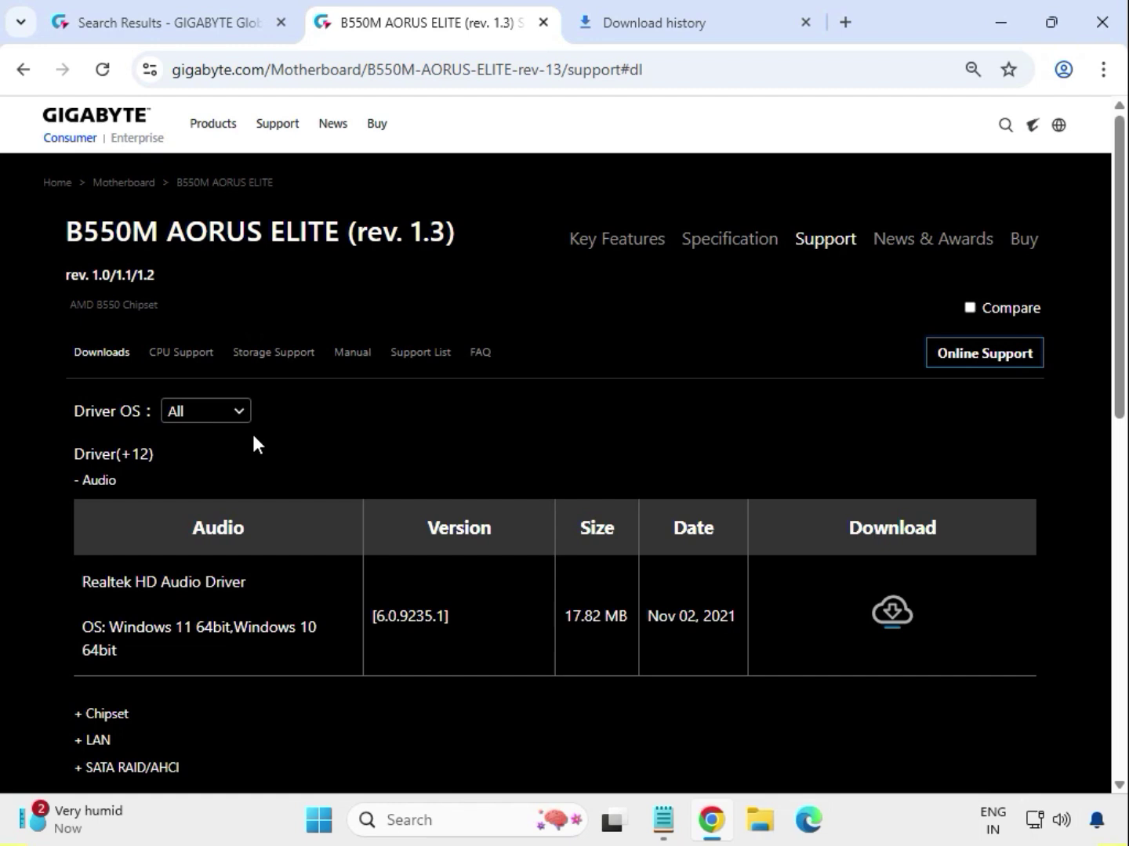
Filter drivers to Windows 11 64bit and download the Realtek HD Audio Driver 6.0.9235.1.
{"action": "left_click", "coordinate": [245, 421]}
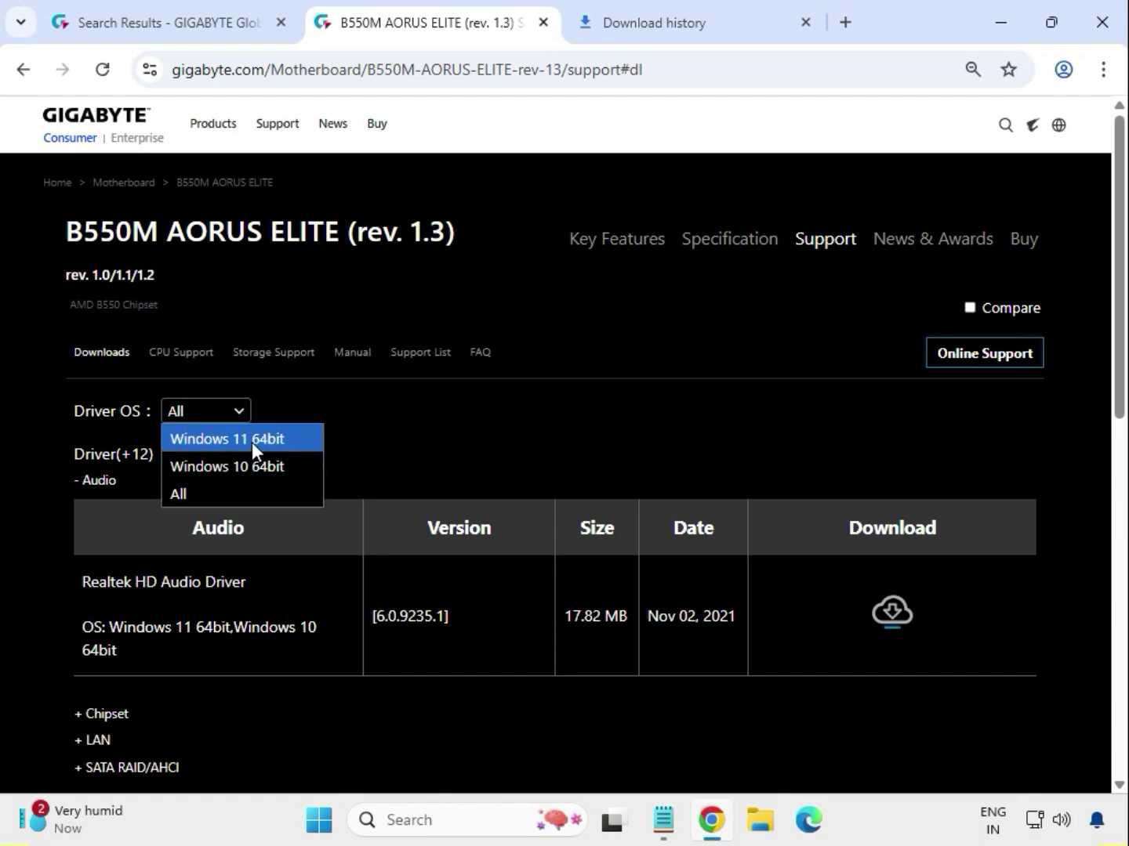
{"action": "left_click", "coordinate": [251, 442]}
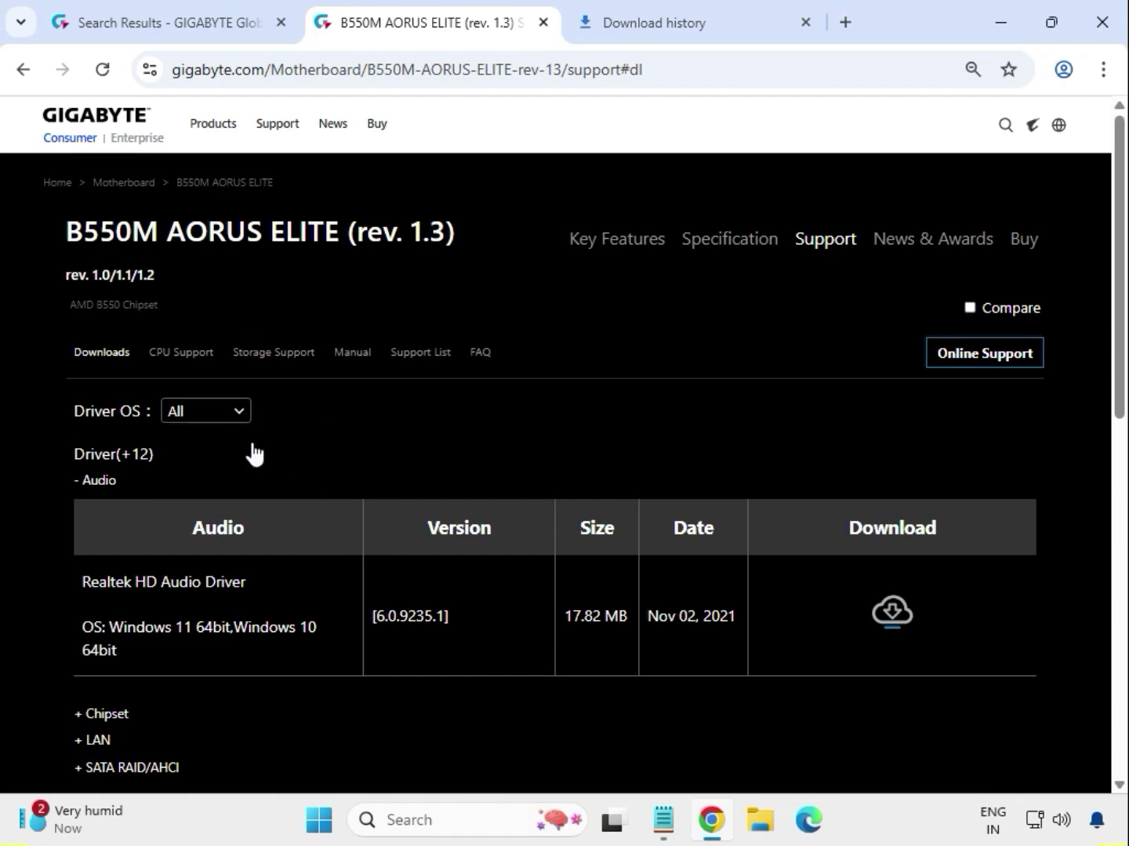
{"action": "left_click_drag", "start_coordinate": [107, 593], "coordinate": [696, 600]}
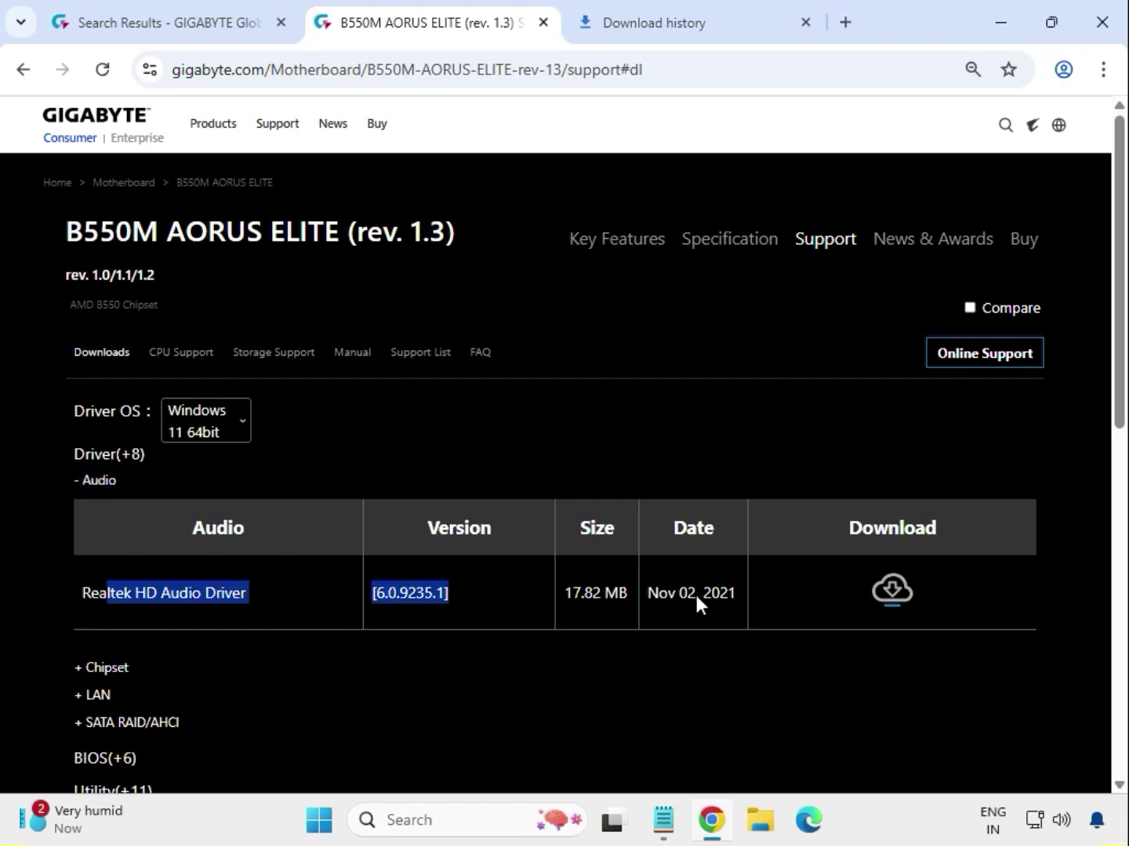
{"action": "left_click", "coordinate": [891, 608]}
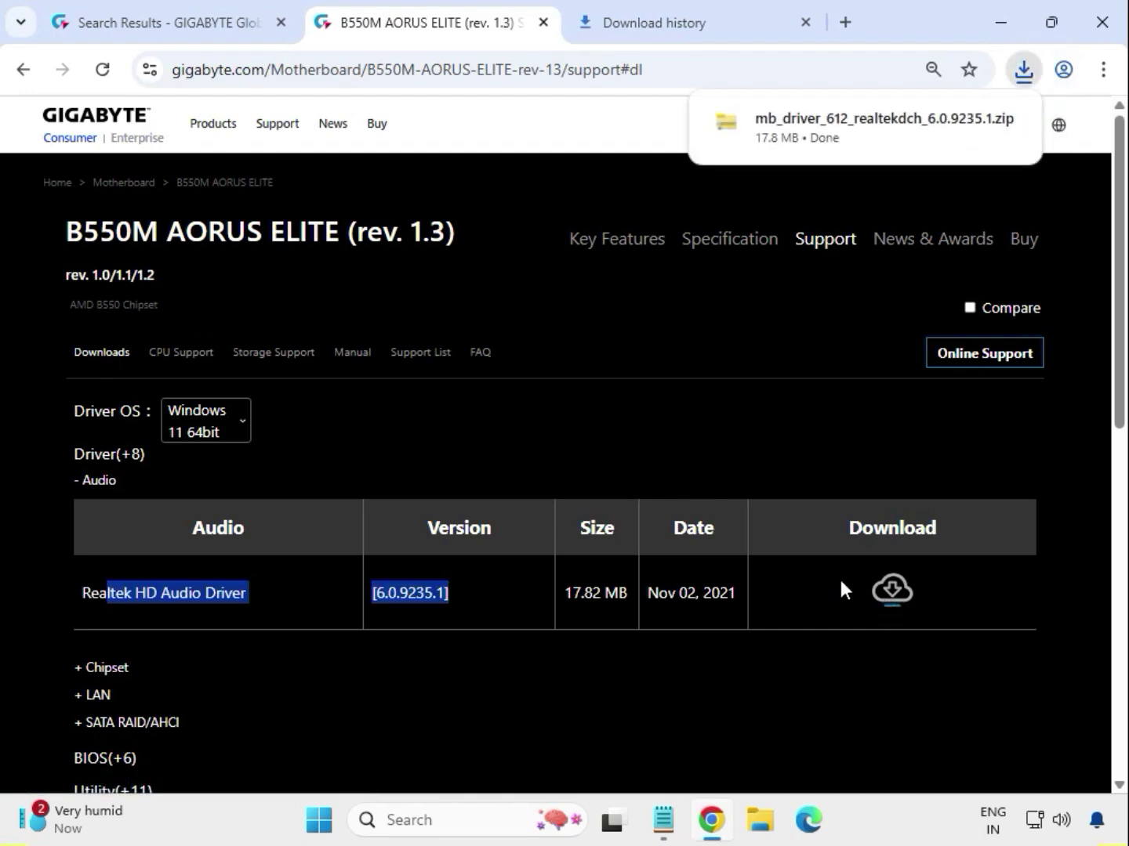
{"action": "left_click_drag", "start_coordinate": [129, 661], "coordinate": [703, 687]}
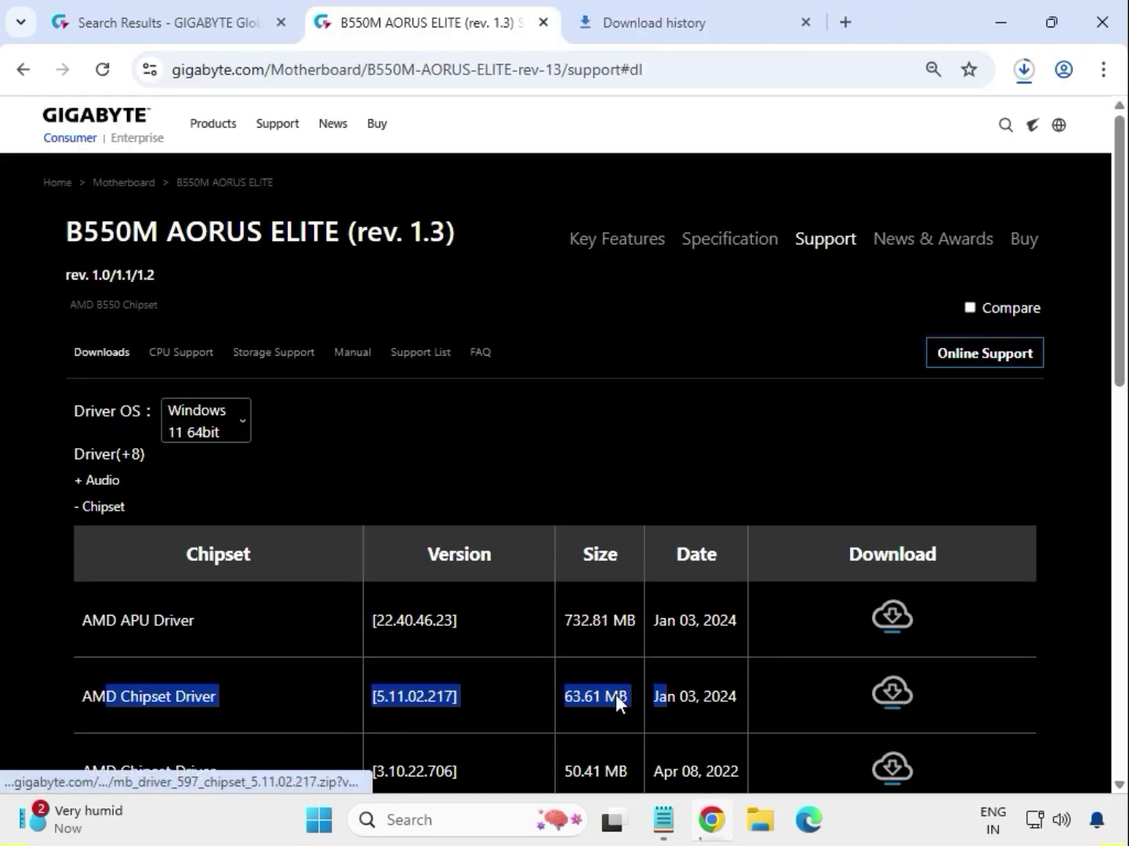
Expand the LAN section and download Realtek LAN Driver 11.16.1123.2023 (4.59 MB).
{"action": "scroll", "coordinate": [446, 671], "scroll_direction": "down", "scroll_amount": 2}
{"action": "scroll", "coordinate": [445, 670], "scroll_direction": "down", "scroll_amount": 2}
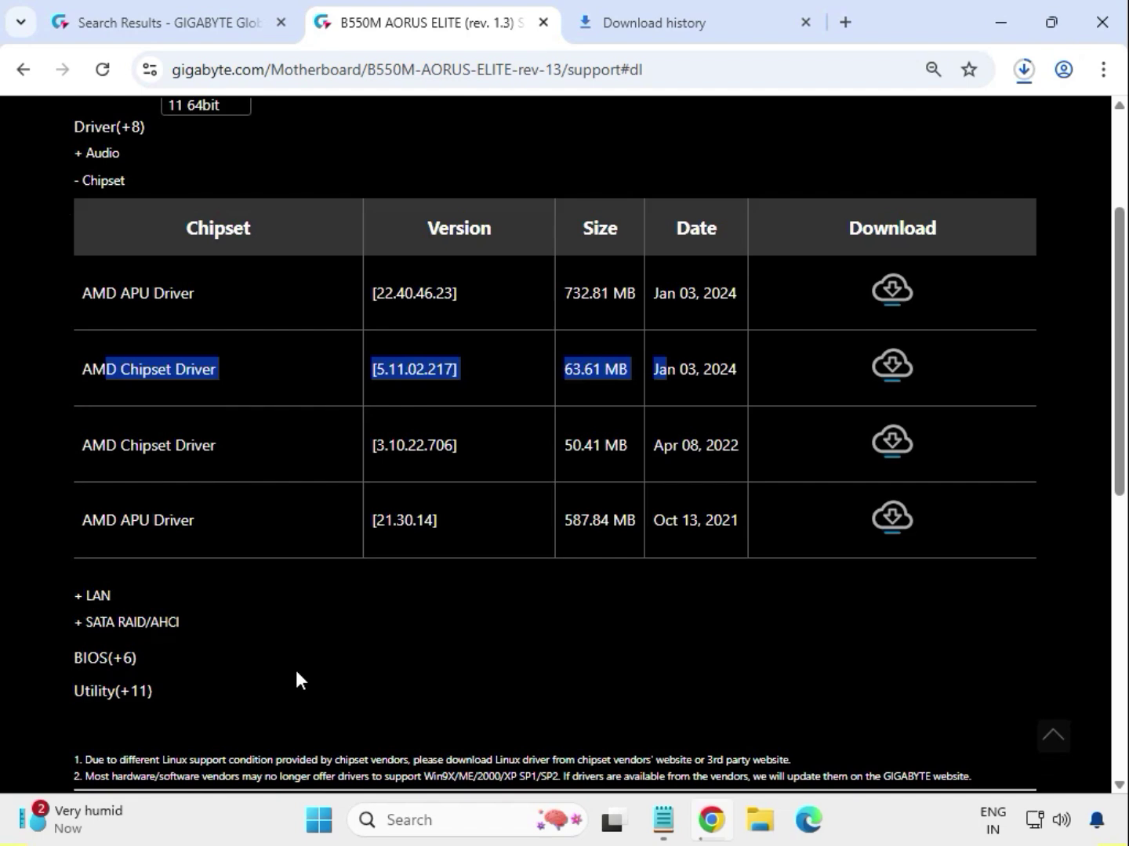
{"action": "left_click_drag", "start_coordinate": [112, 596], "coordinate": [80, 593]}
{"action": "left_click", "coordinate": [80, 594]}
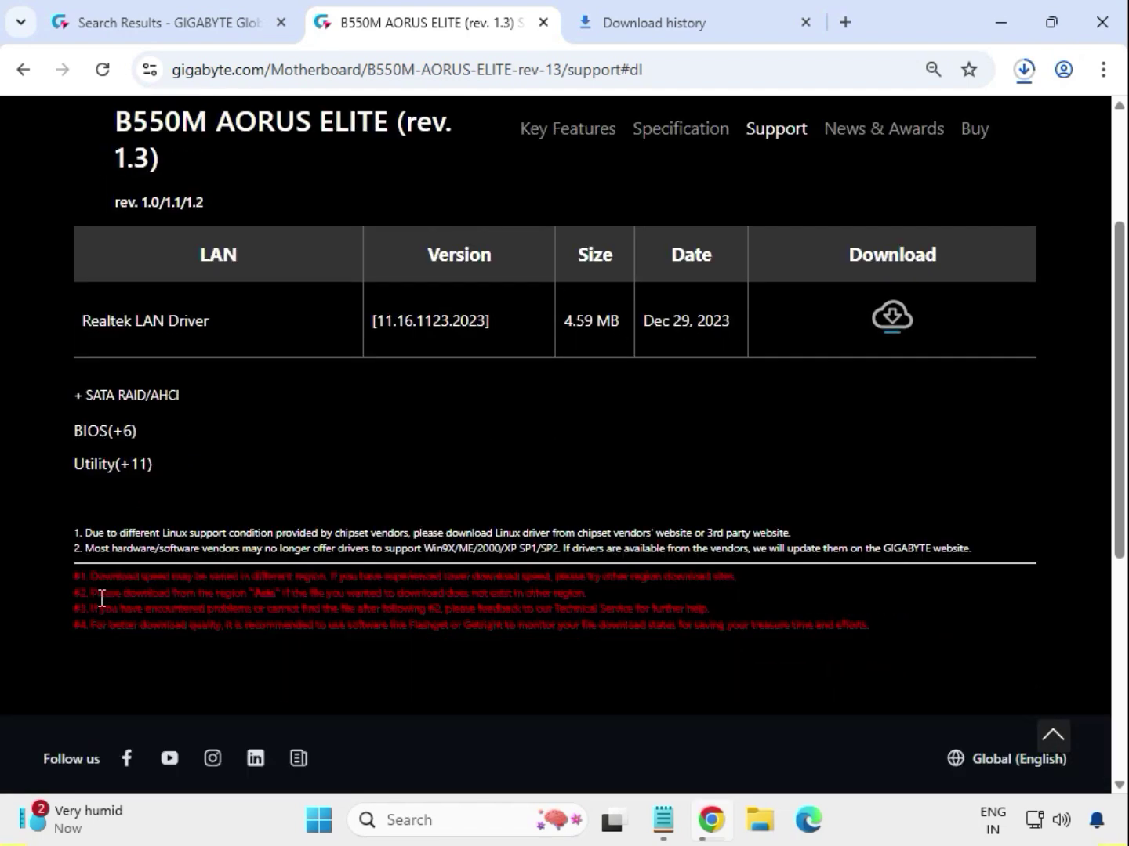
{"action": "scroll", "coordinate": [158, 643], "scroll_direction": "up", "scroll_amount": 3}
{"action": "scroll", "coordinate": [197, 665], "scroll_direction": "down", "scroll_amount": 1}
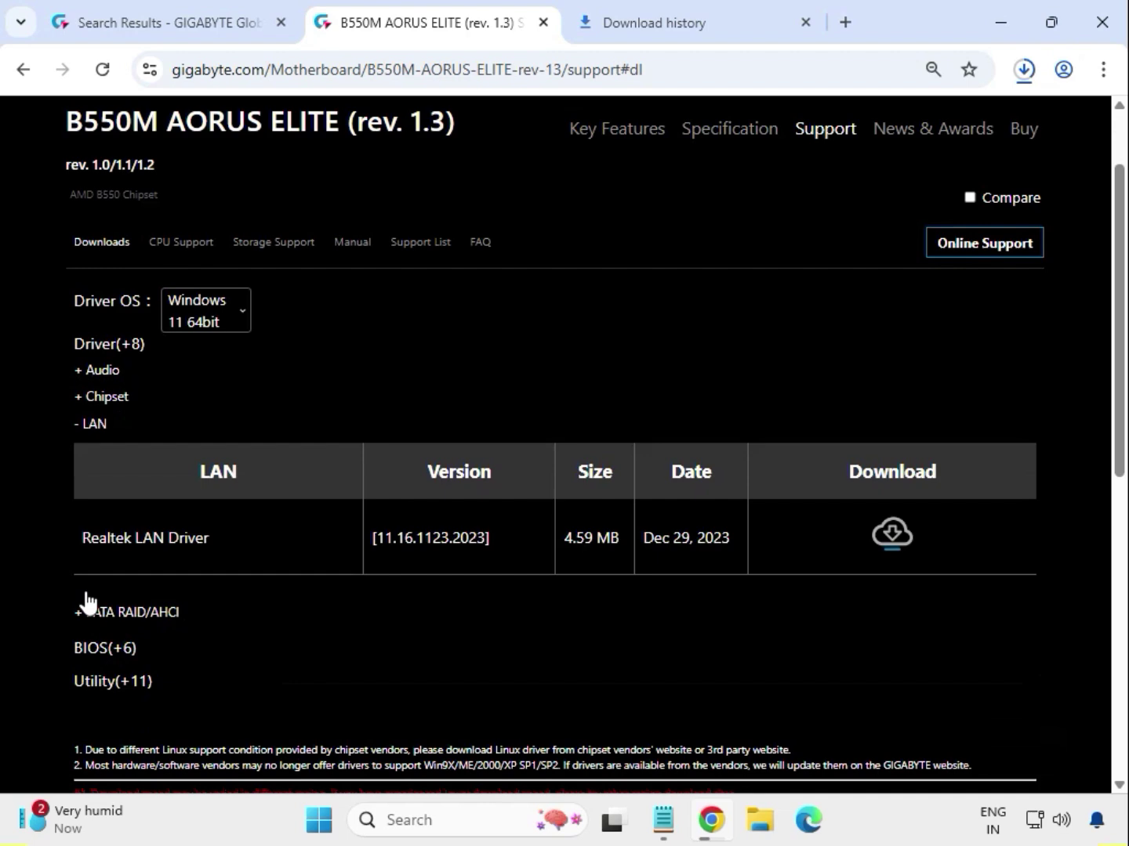
{"action": "left_click_drag", "start_coordinate": [87, 532], "coordinate": [855, 532]}
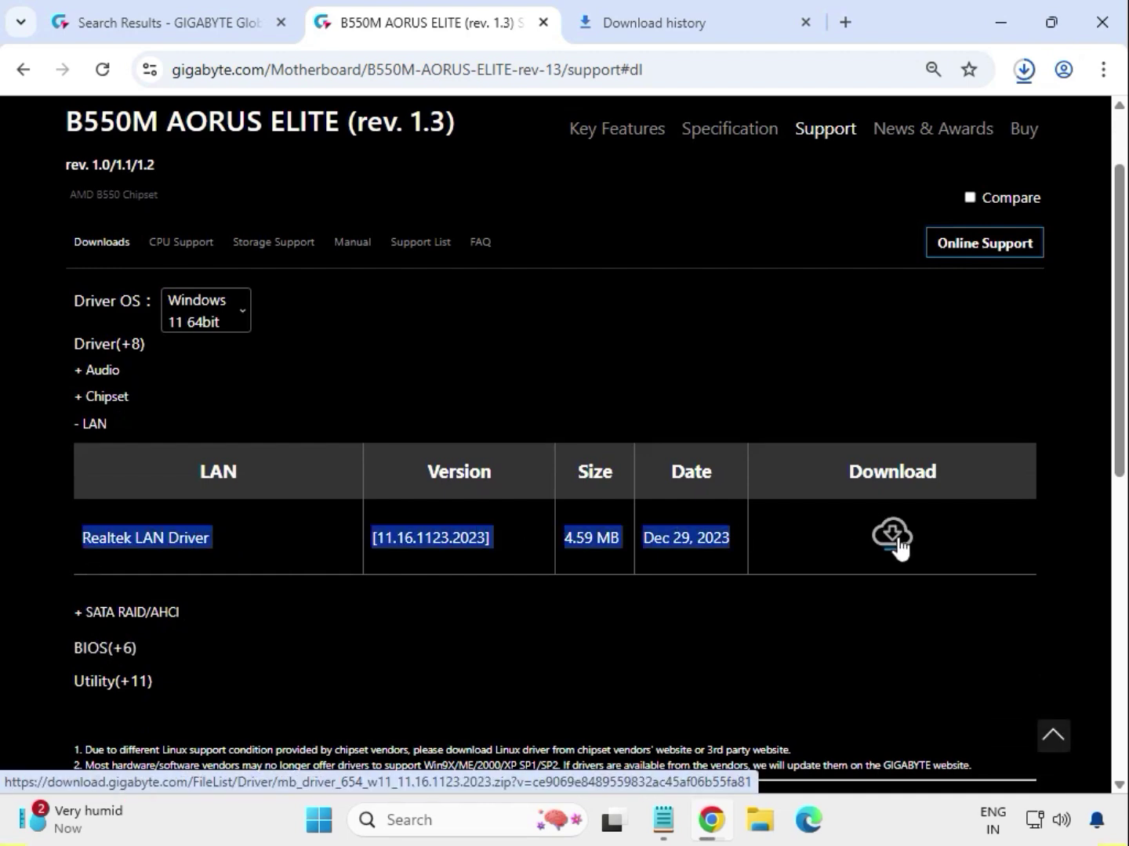
{"action": "left_click", "coordinate": [893, 536]}
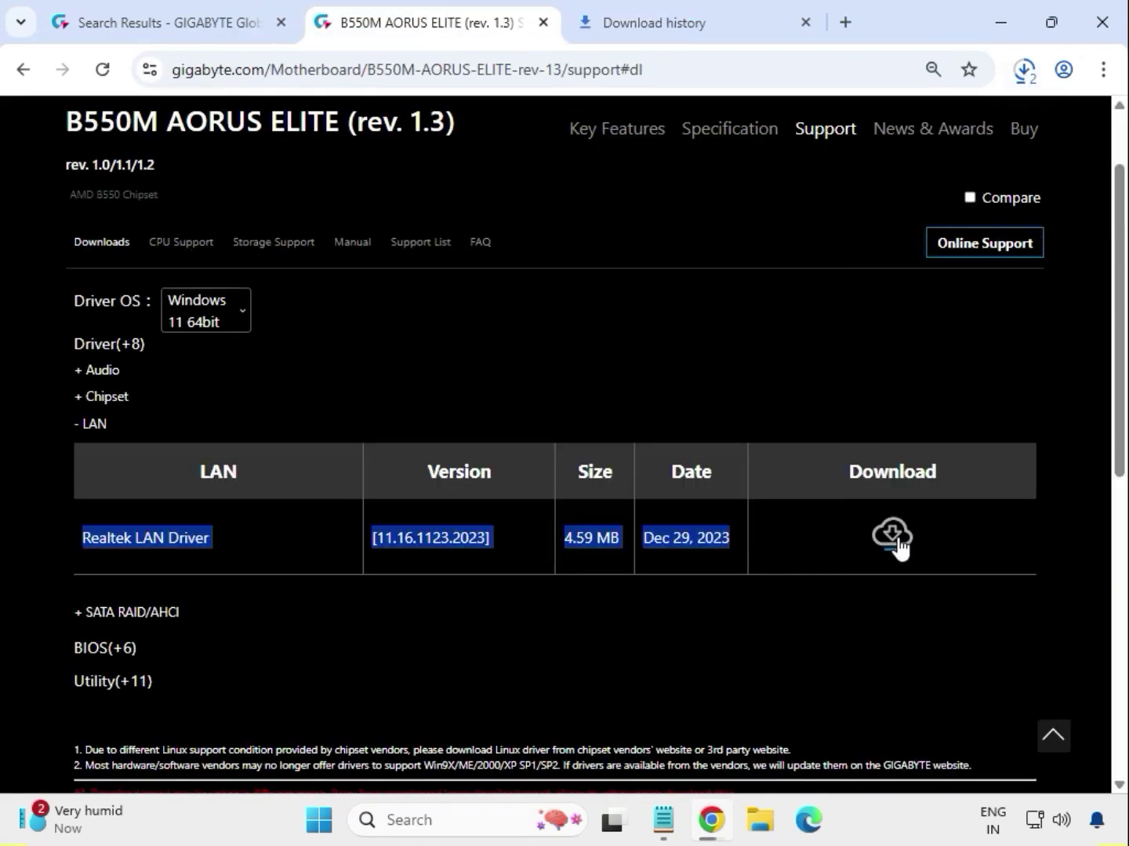
Bring up the list of recently downloaded driver zip files.
{"action": "left_click", "coordinate": [1024, 69]}
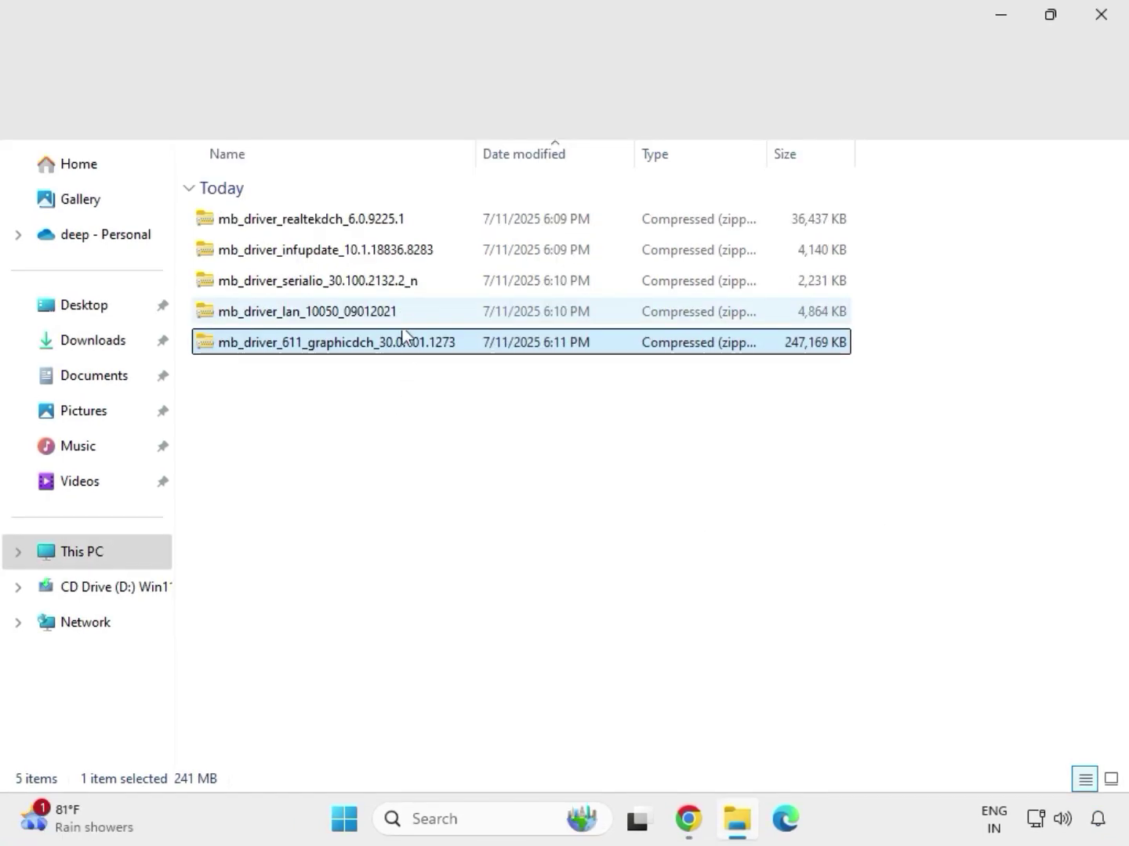
Extract the mb_driver_611_graphicdch_30.0.101.1273 zip into its suggested default folder.
{"action": "left_click_drag", "start_coordinate": [404, 383], "coordinate": [349, 208]}
{"action": "left_click", "coordinate": [396, 348]}
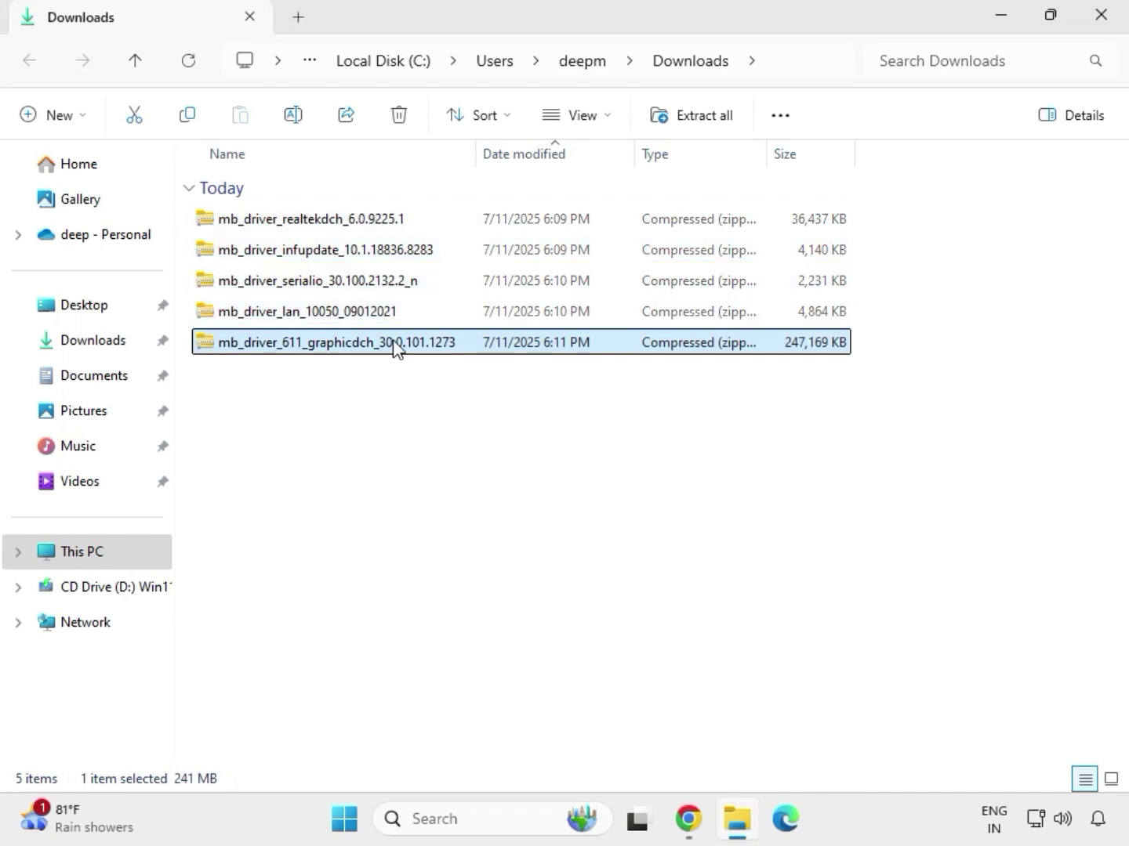
{"action": "right_click", "coordinate": [396, 350]}
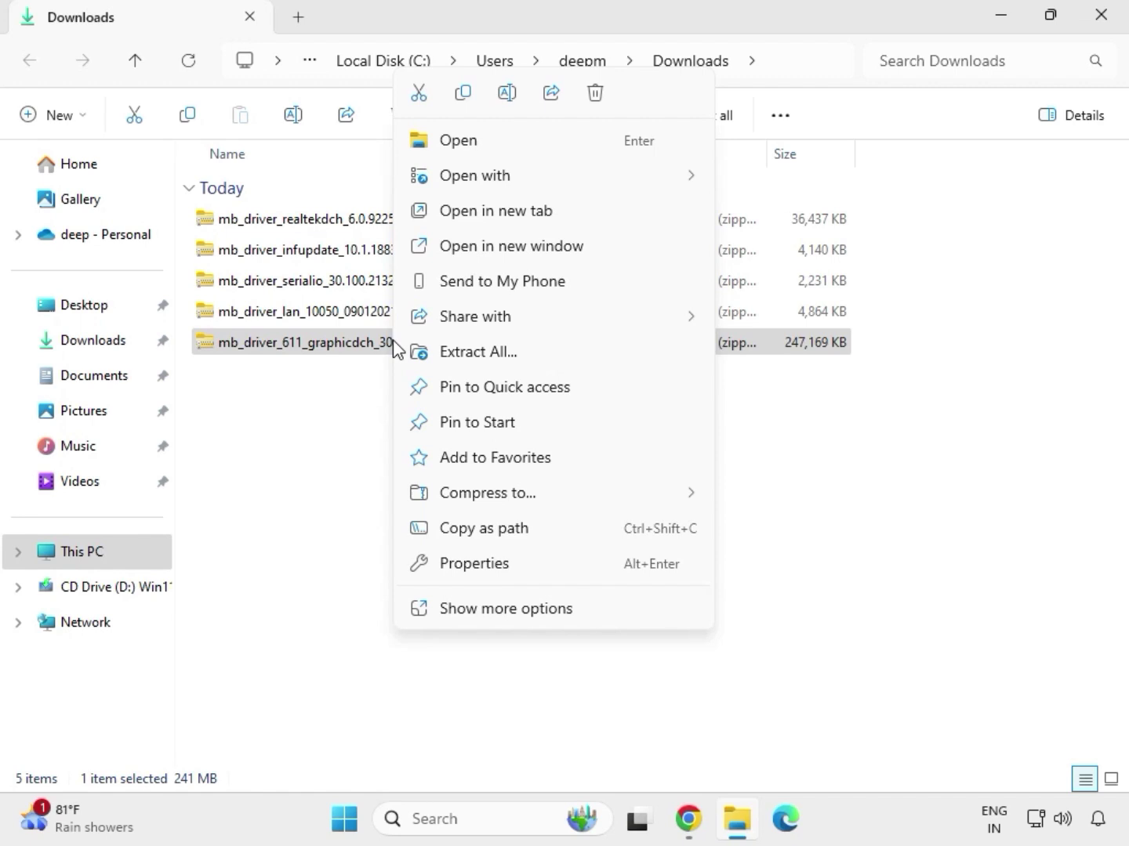
{"action": "left_click", "coordinate": [506, 610]}
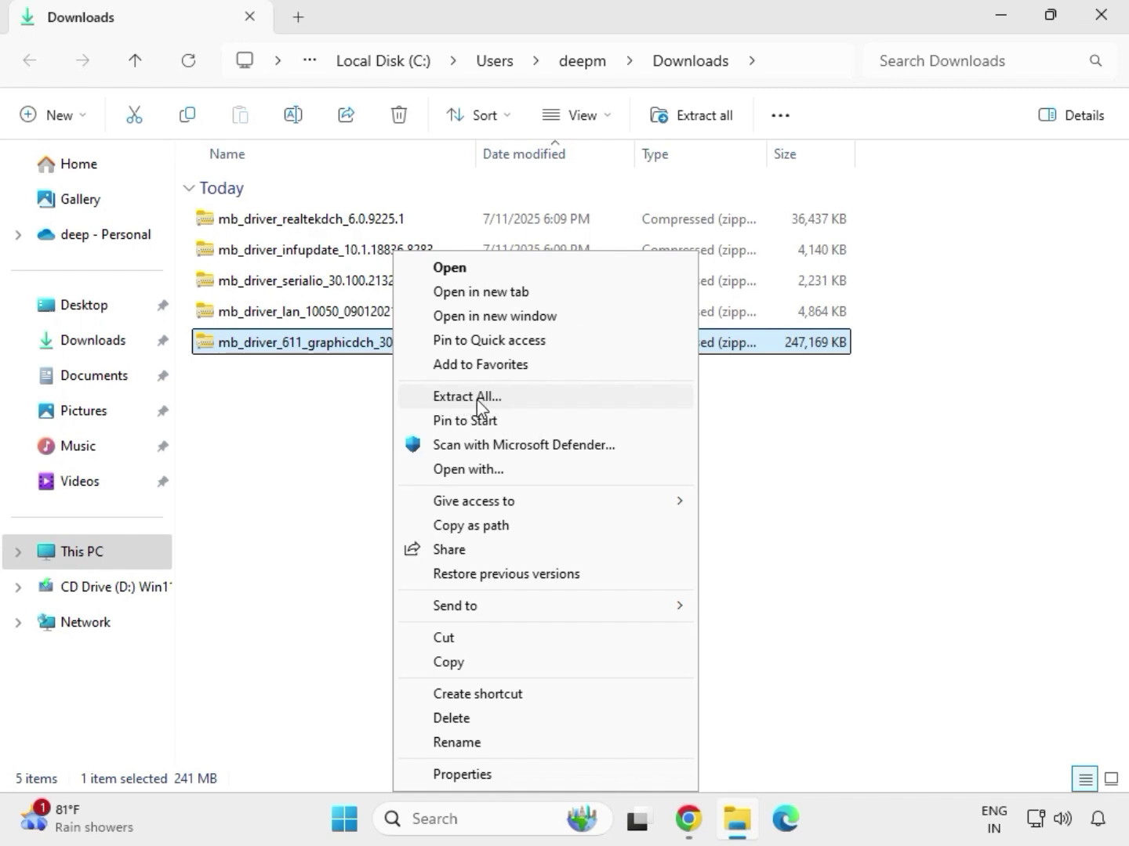
{"action": "left_click", "coordinate": [477, 398]}
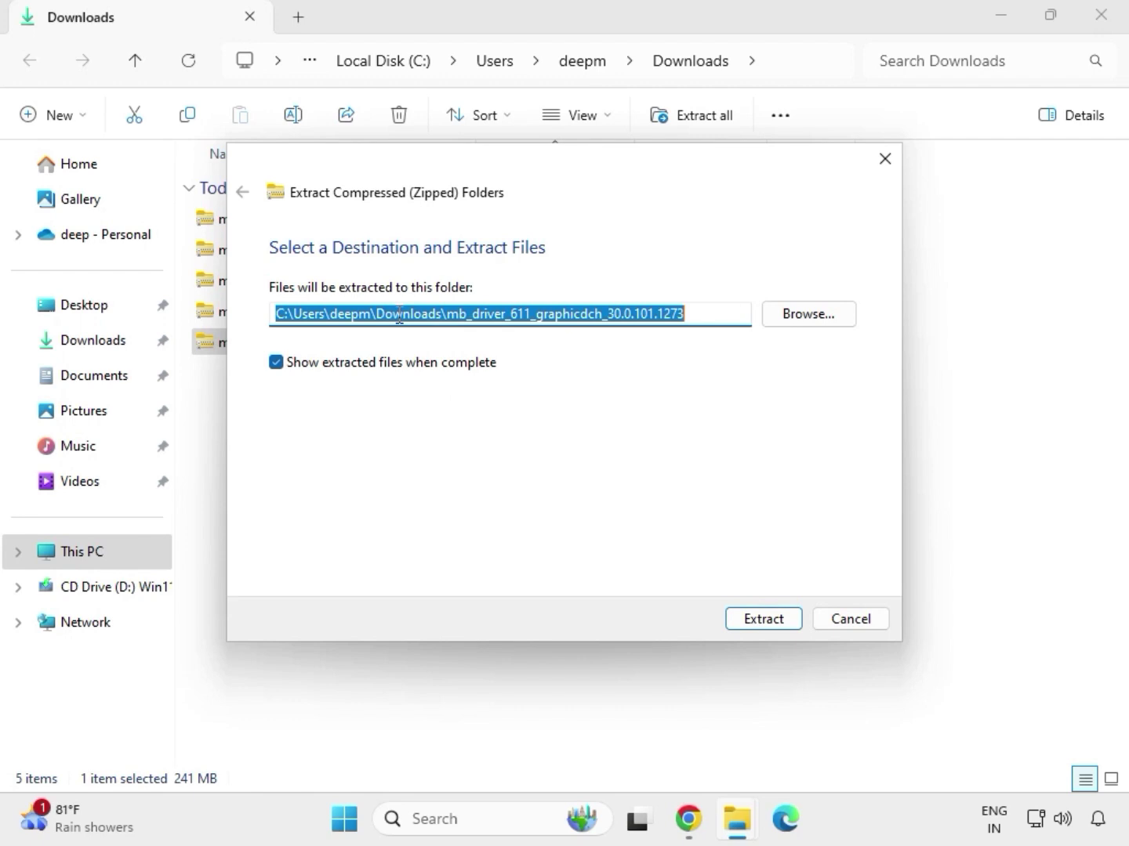
{"action": "left_click", "coordinate": [771, 623]}
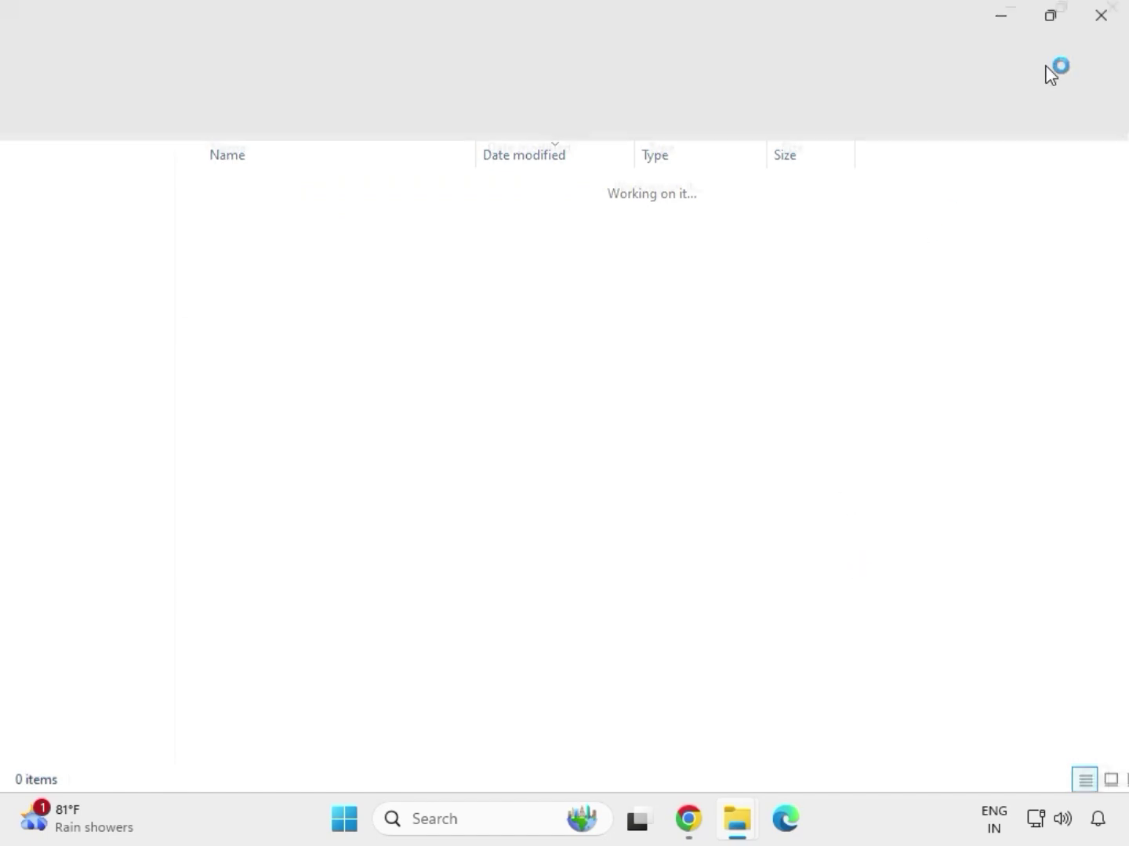
Extract the mb_driver_lan_10050_09012021 zip to its default folder, closing the extracted windows.
{"action": "left_click", "coordinate": [1098, 24]}
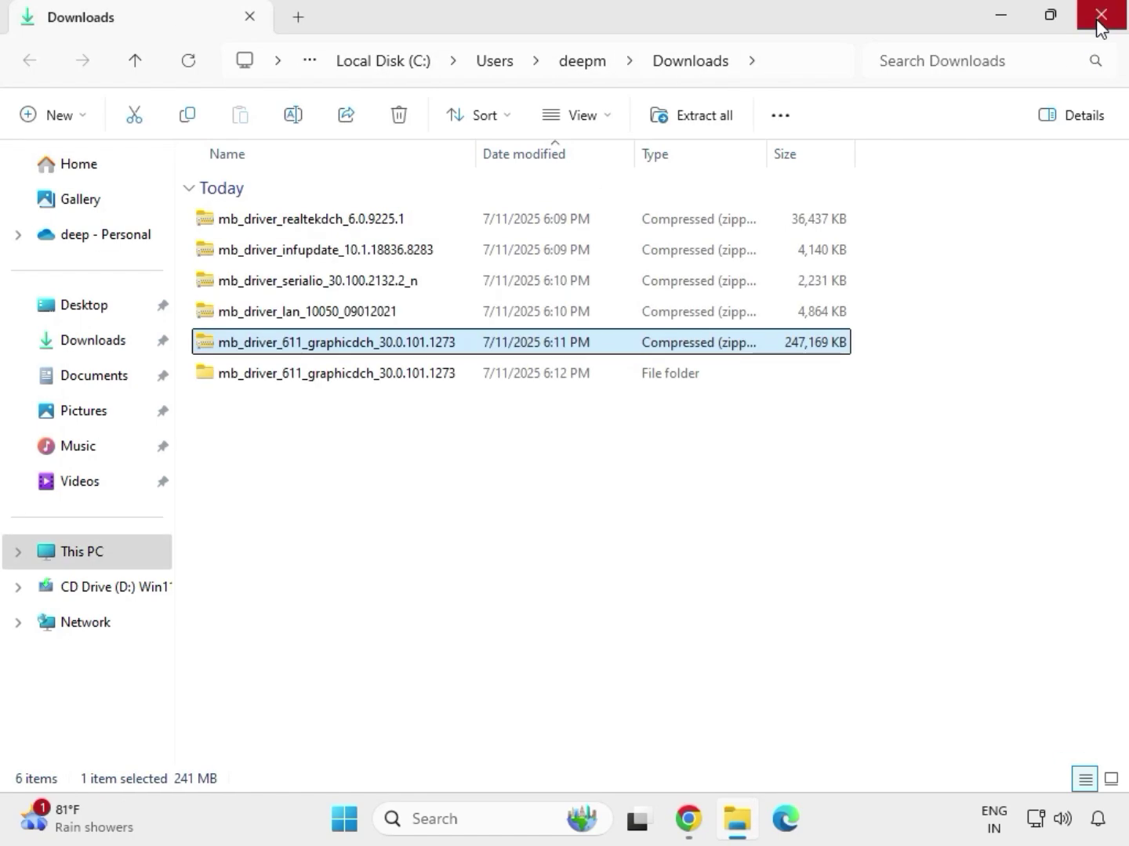
{"action": "left_click", "coordinate": [286, 316]}
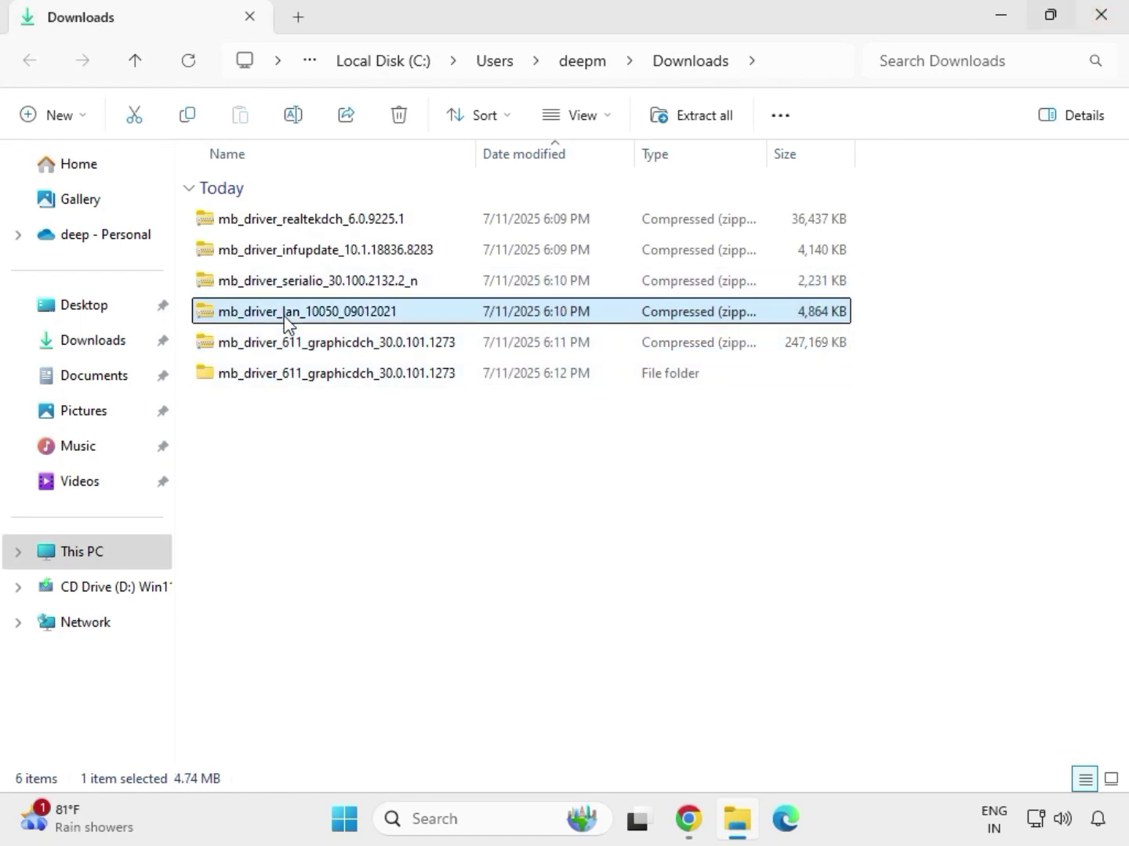
{"action": "right_click", "coordinate": [284, 317]}
{"action": "left_click", "coordinate": [377, 610]}
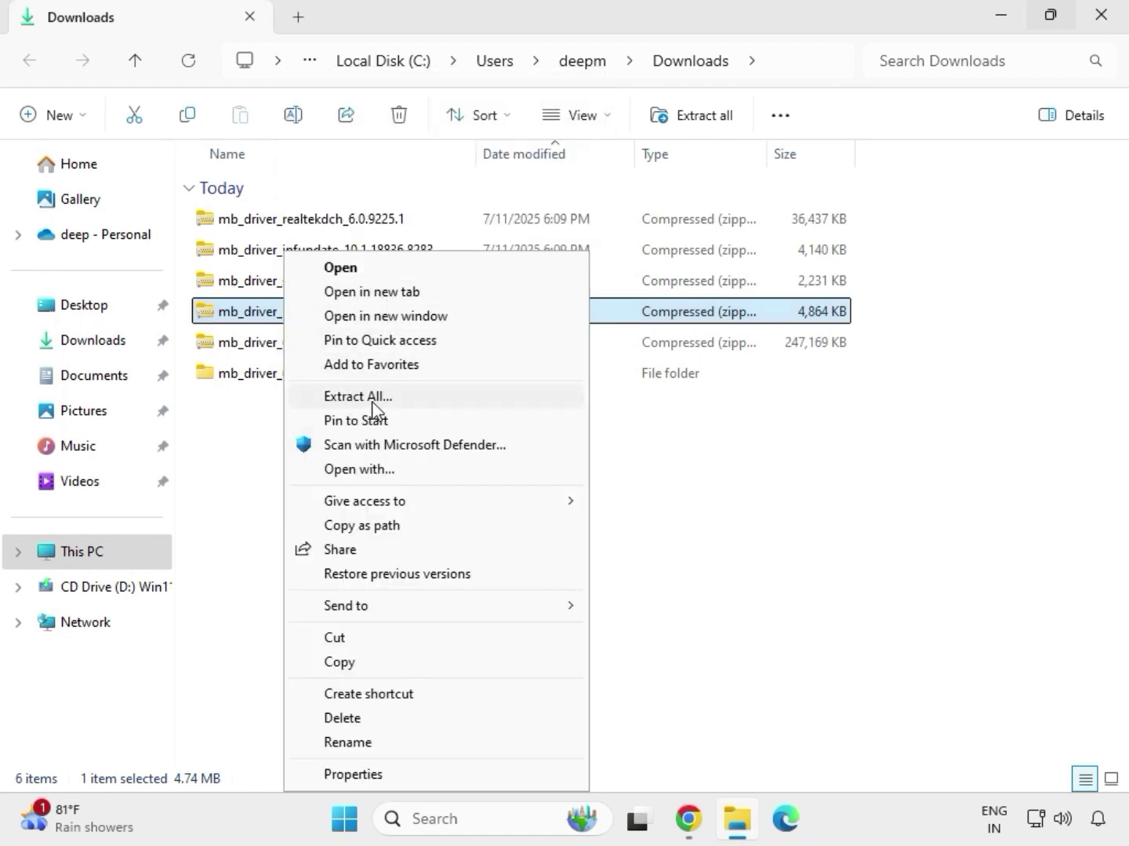
{"action": "left_click", "coordinate": [357, 399]}
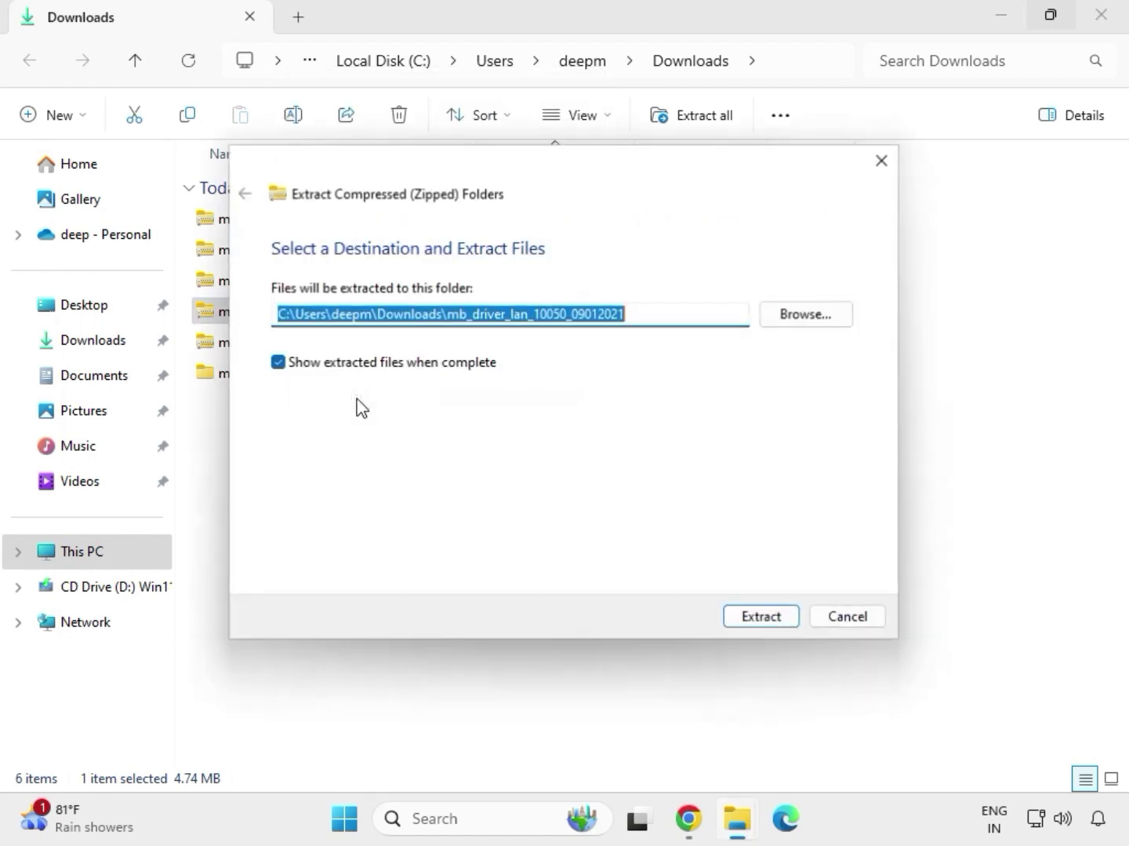
{"action": "left_click", "coordinate": [757, 624]}
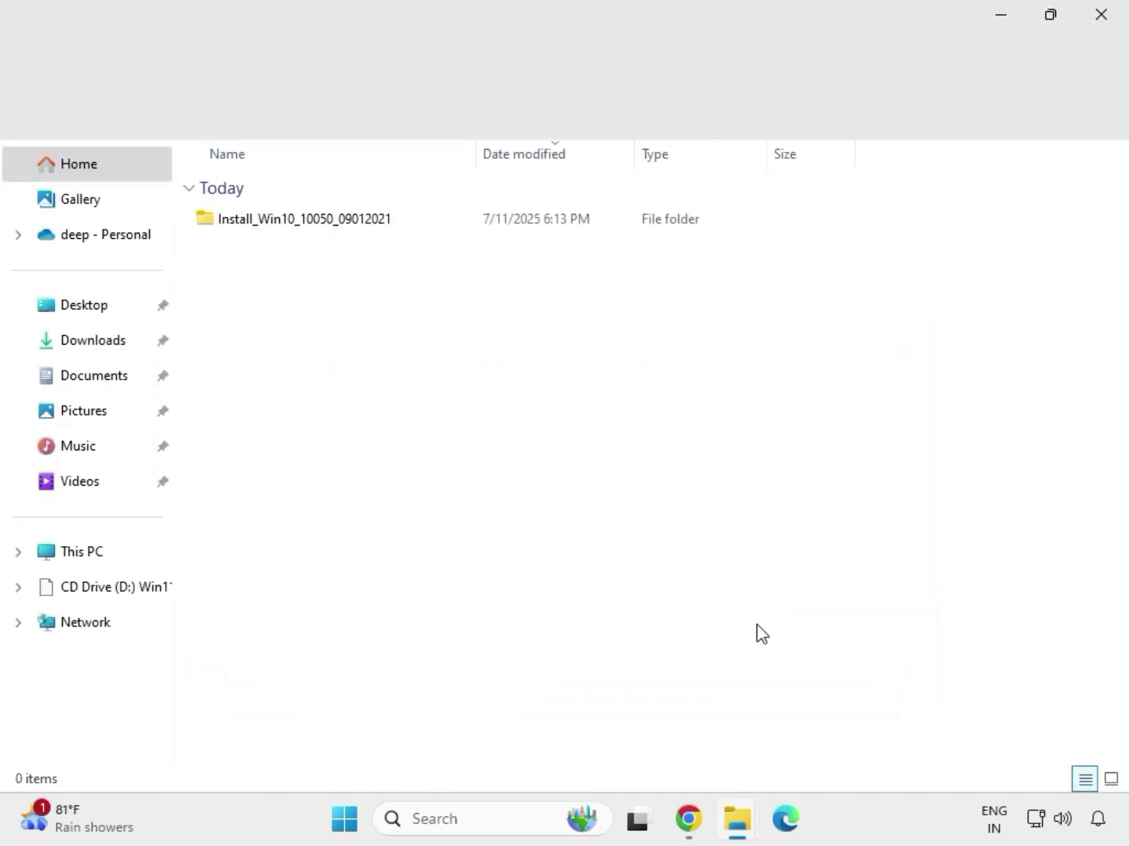
{"action": "left_click", "coordinate": [1102, 19]}
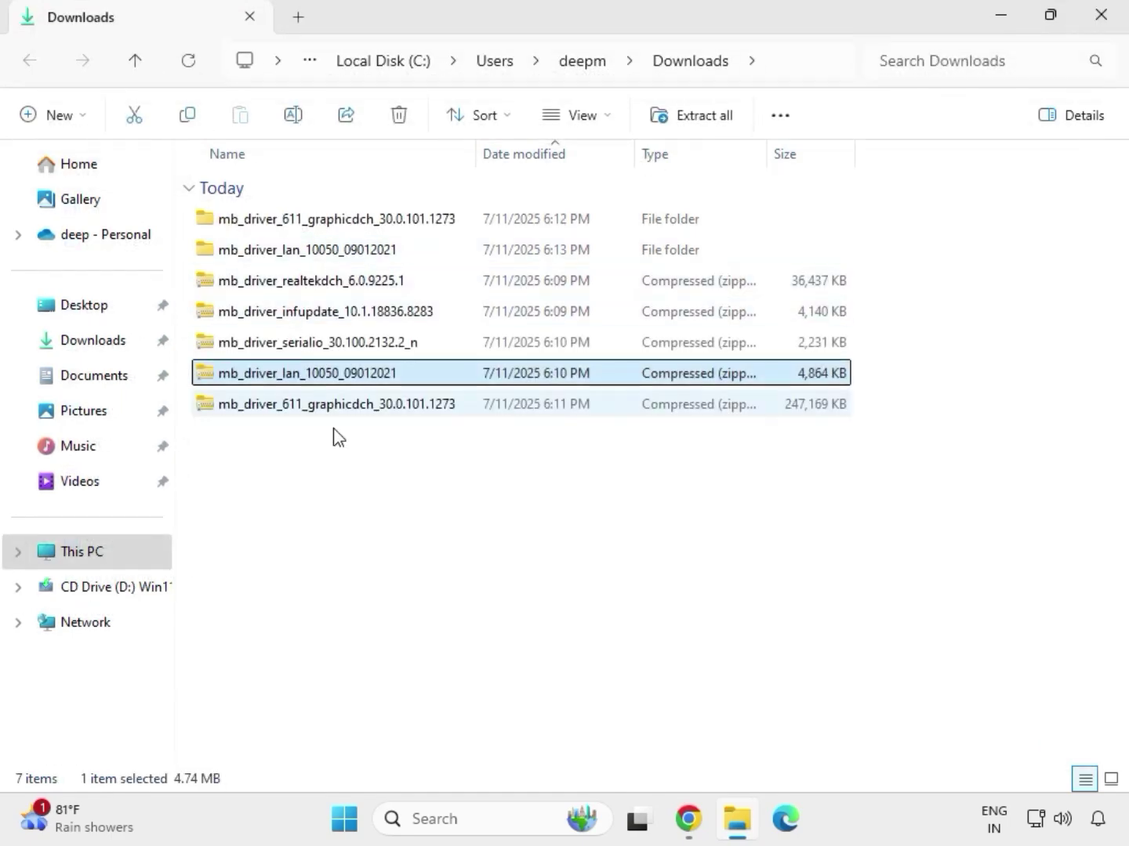
Extract the serialio driver zip into its own folder and close its window.
{"action": "left_click", "coordinate": [281, 350]}
{"action": "right_click", "coordinate": [282, 354]}
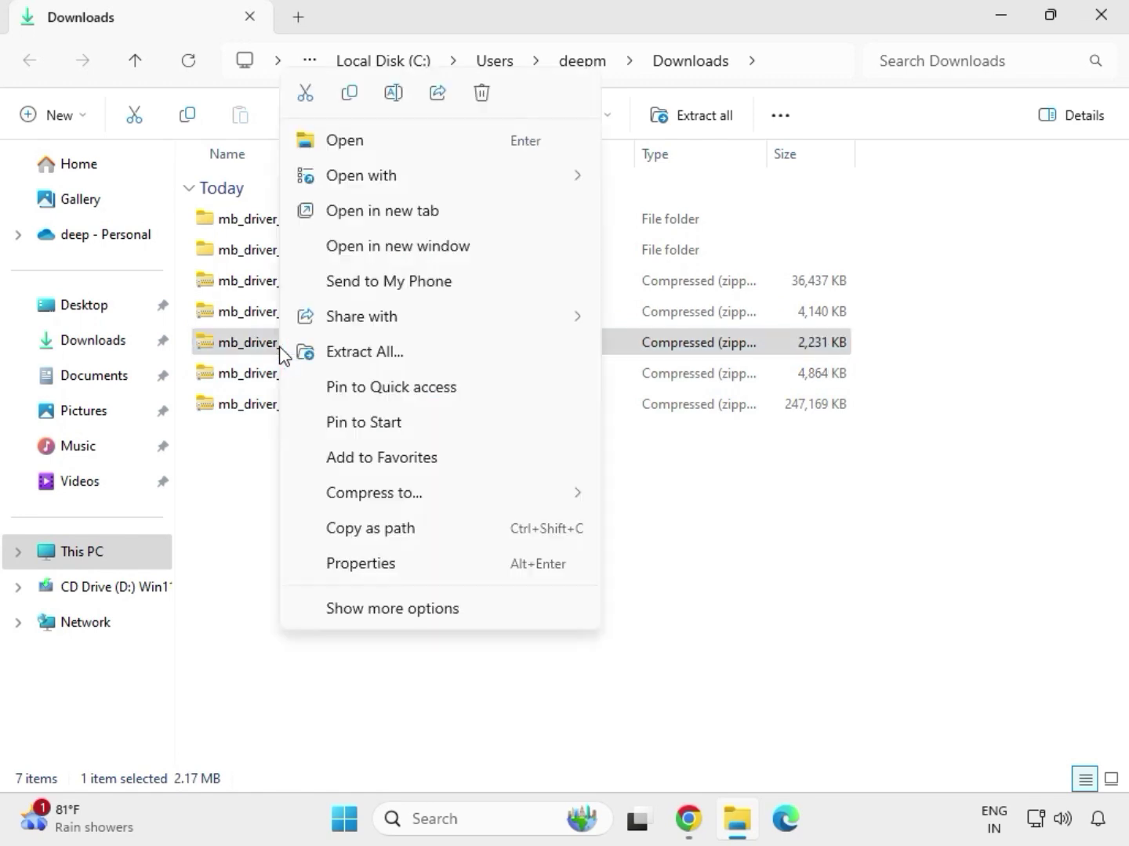
{"action": "left_click", "coordinate": [347, 355]}
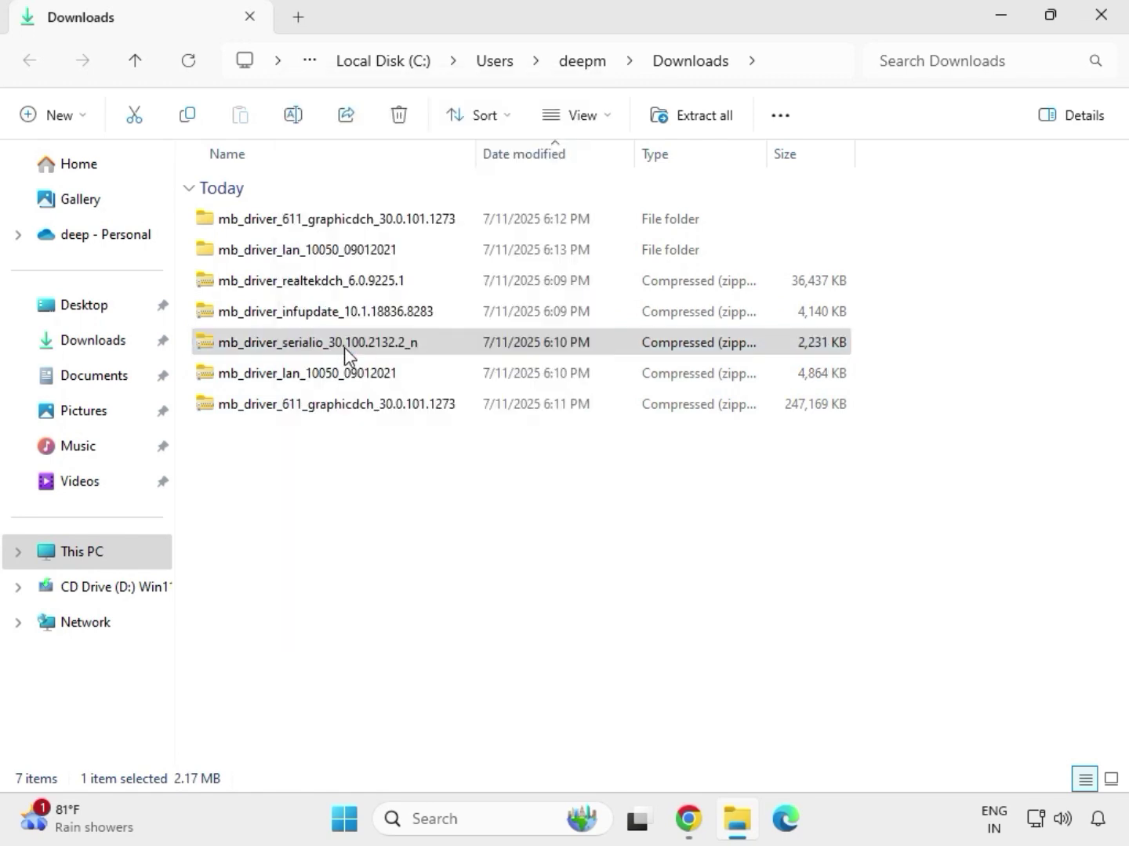
{"action": "left_click", "coordinate": [755, 619]}
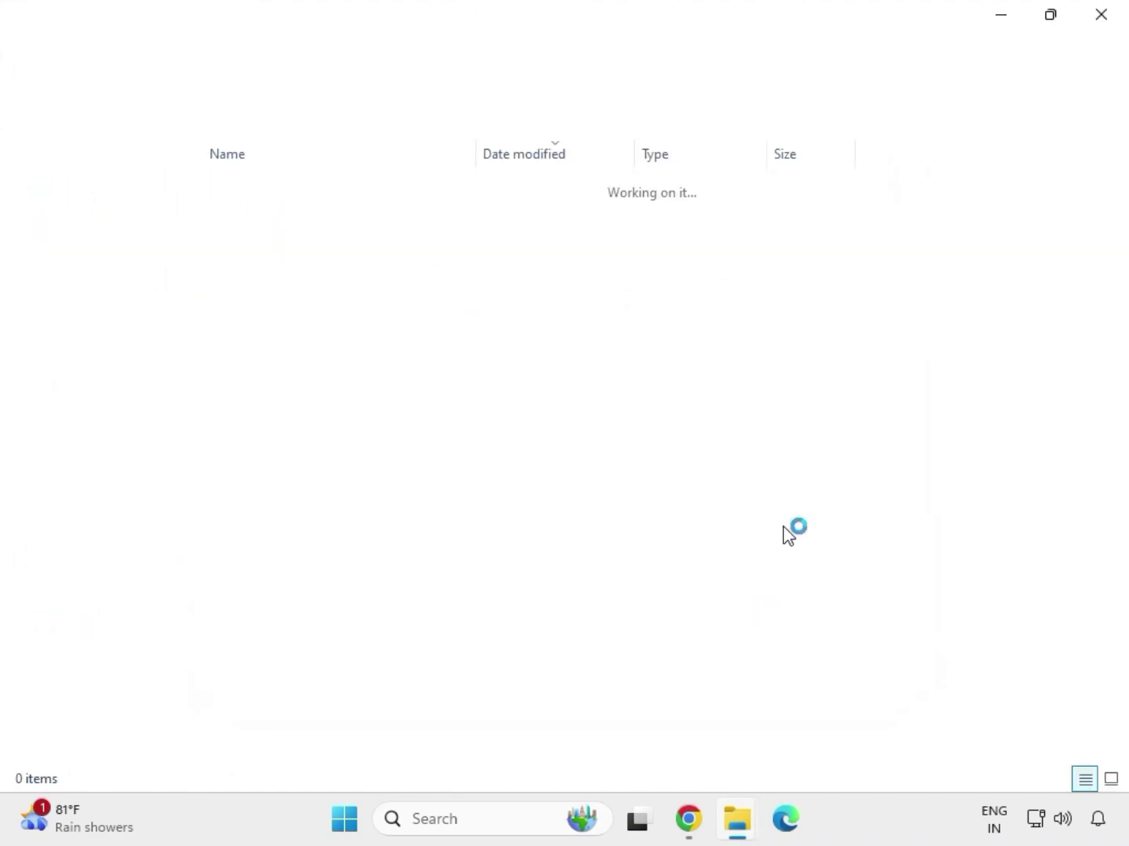
{"action": "left_click", "coordinate": [1101, 19]}
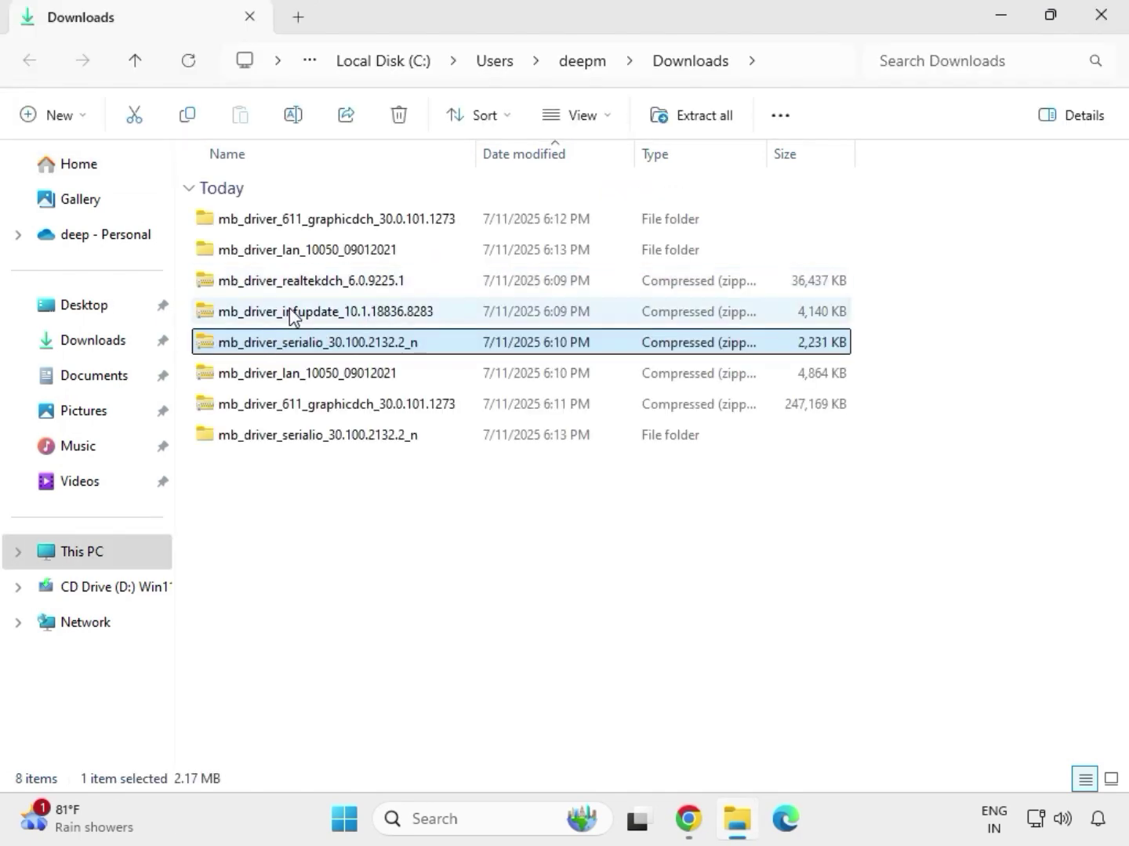
Extract the infupdate chipset driver zip into its own folder and close its window.
{"action": "left_click", "coordinate": [293, 317]}
{"action": "right_click", "coordinate": [292, 317]}
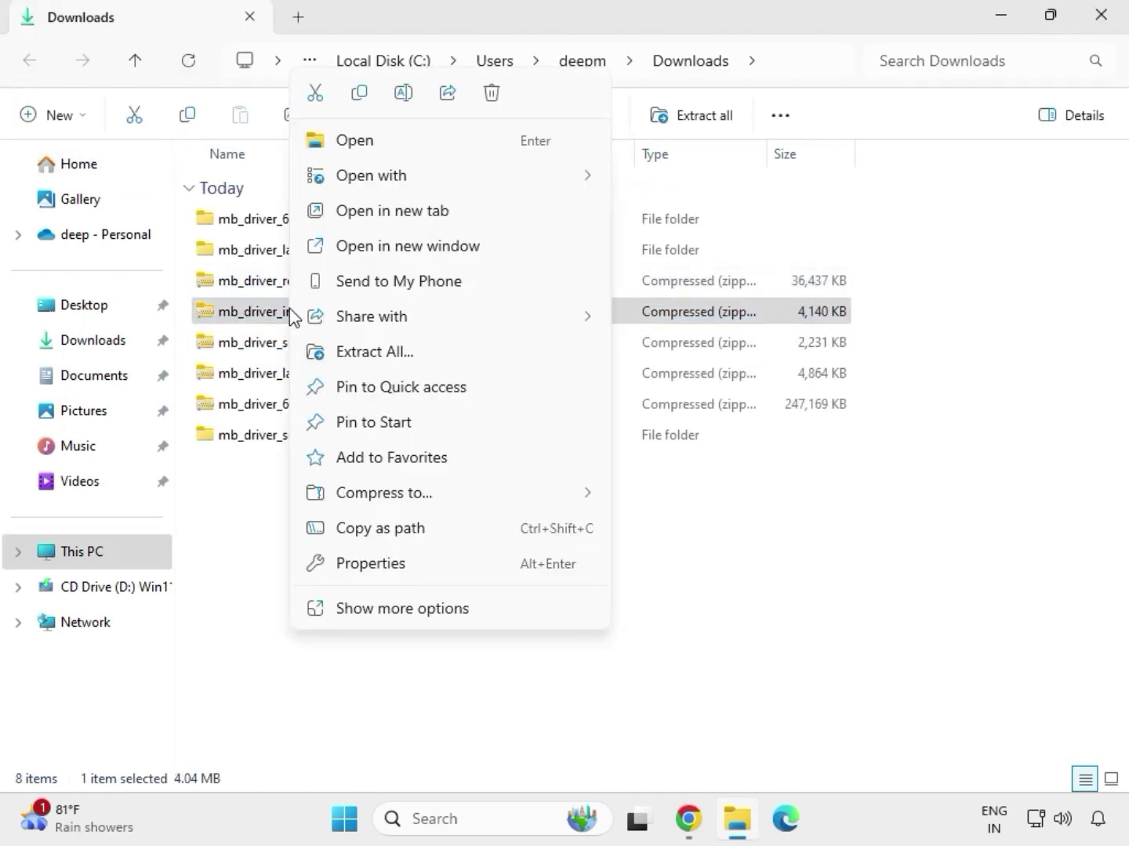
{"action": "left_click", "coordinate": [399, 353]}
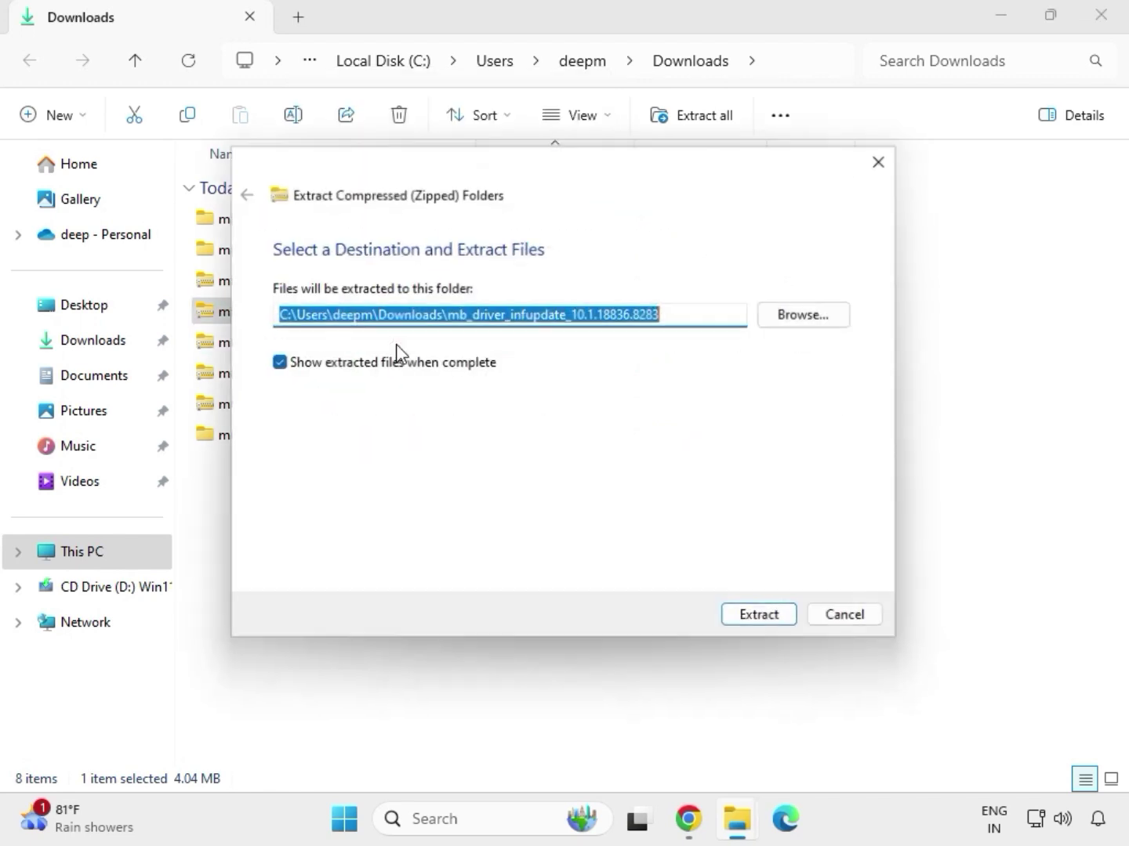
{"action": "left_click", "coordinate": [754, 624]}
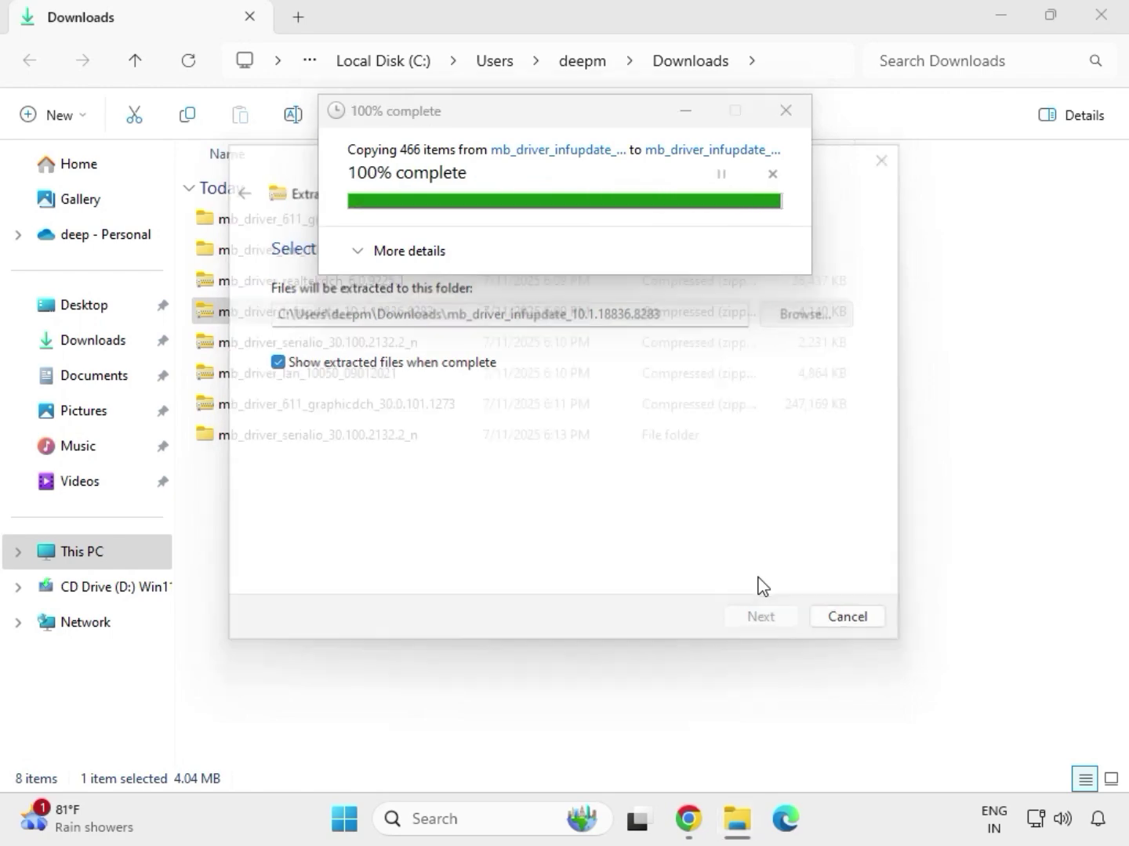
{"action": "left_click", "coordinate": [1101, 17]}
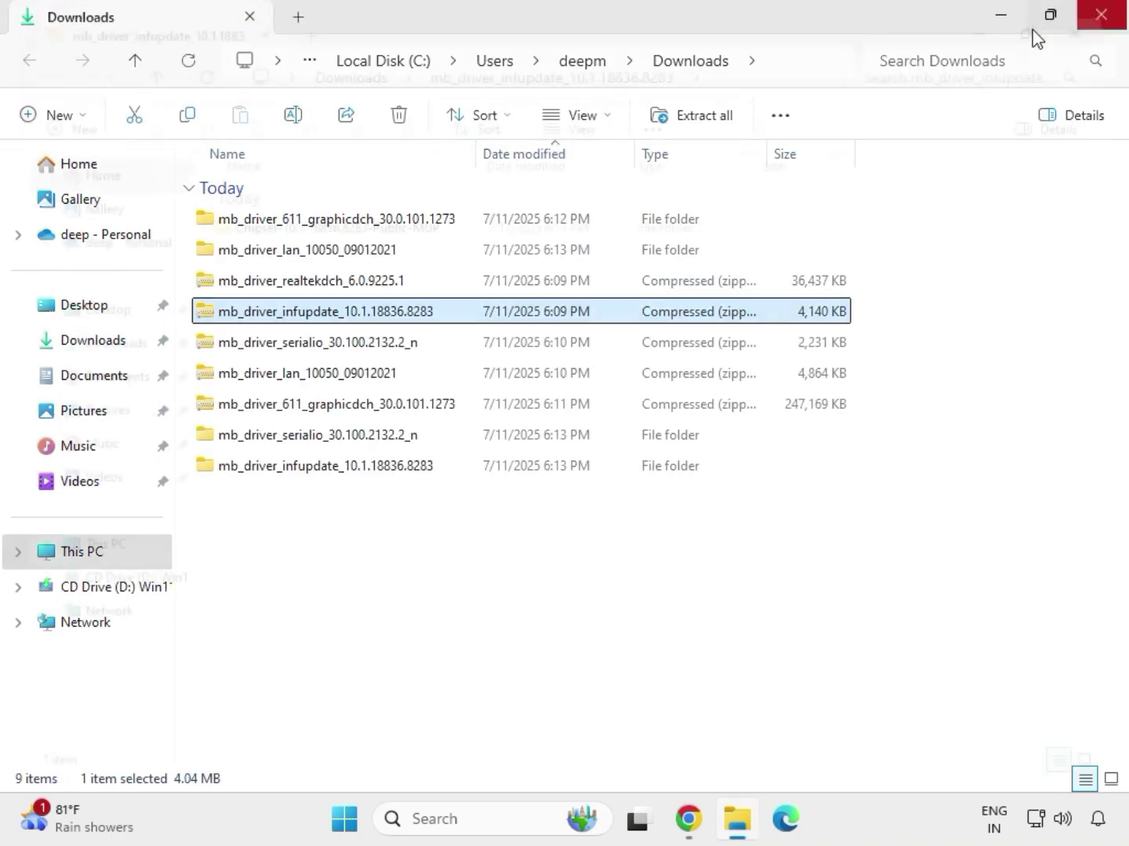
Extract the realtekdch audio zip into mb_driver_realtekdch_6.0.9225.1 and close that window.
{"action": "left_click", "coordinate": [302, 282]}
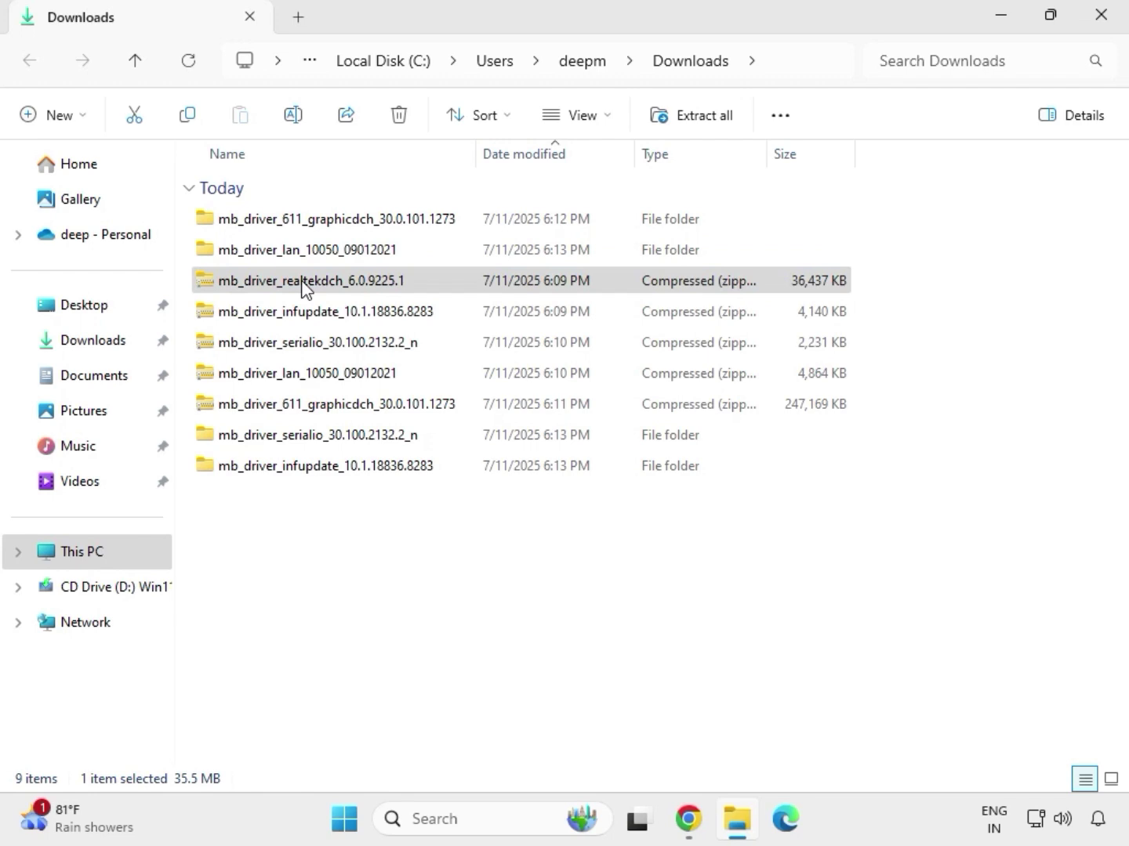
{"action": "right_click", "coordinate": [302, 282]}
{"action": "left_click", "coordinate": [371, 356]}
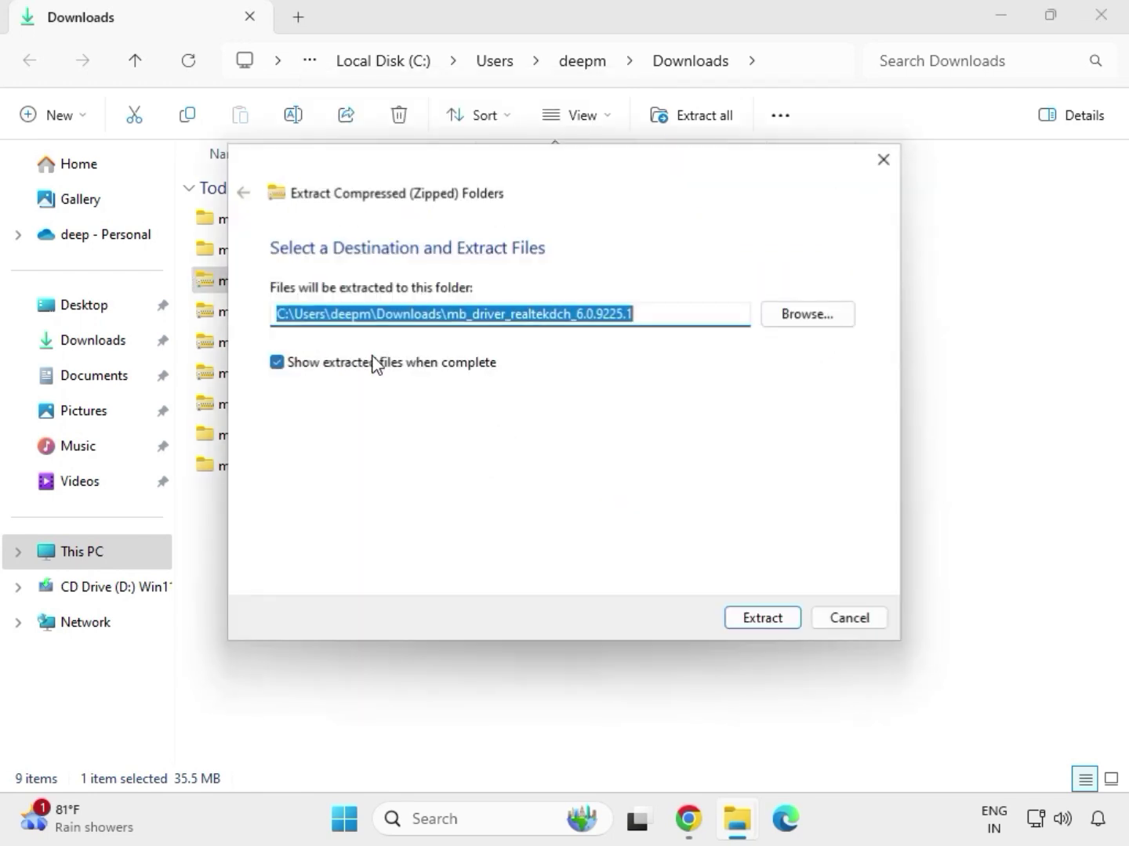
{"action": "left_click", "coordinate": [737, 619]}
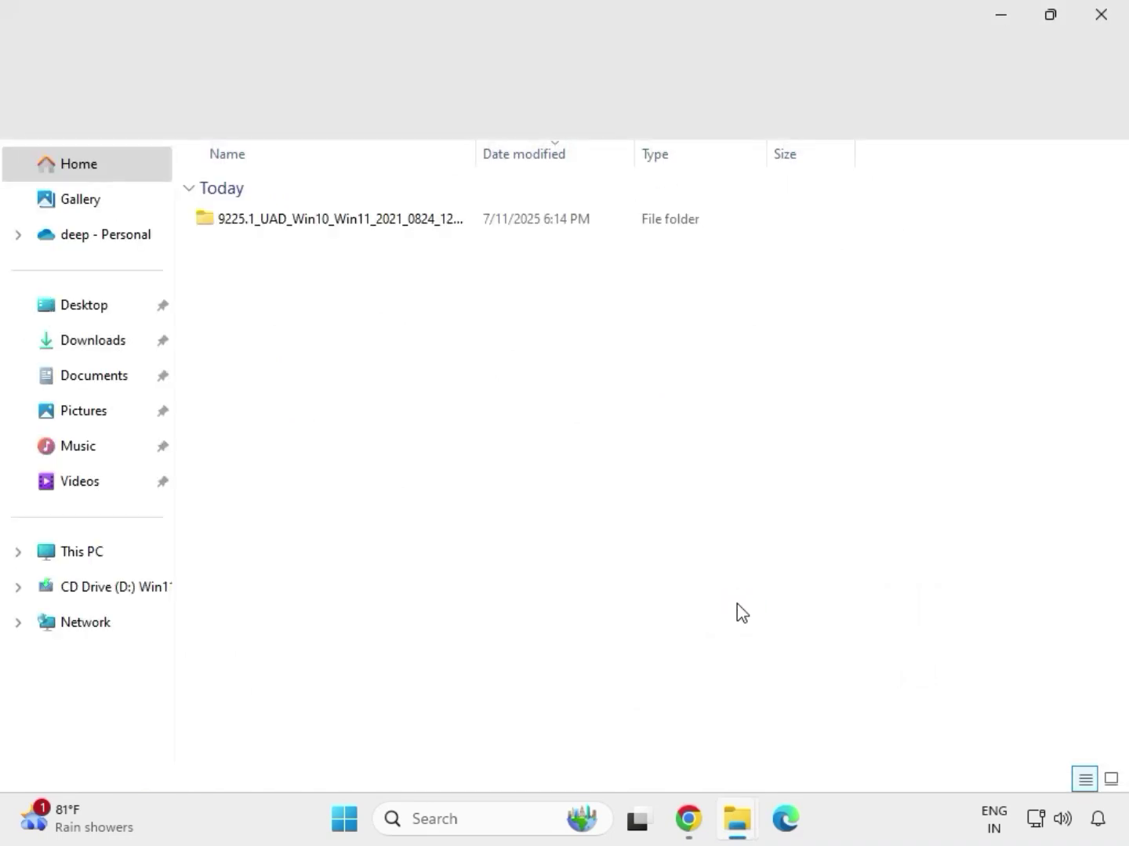
{"action": "left_click", "coordinate": [1104, 24]}
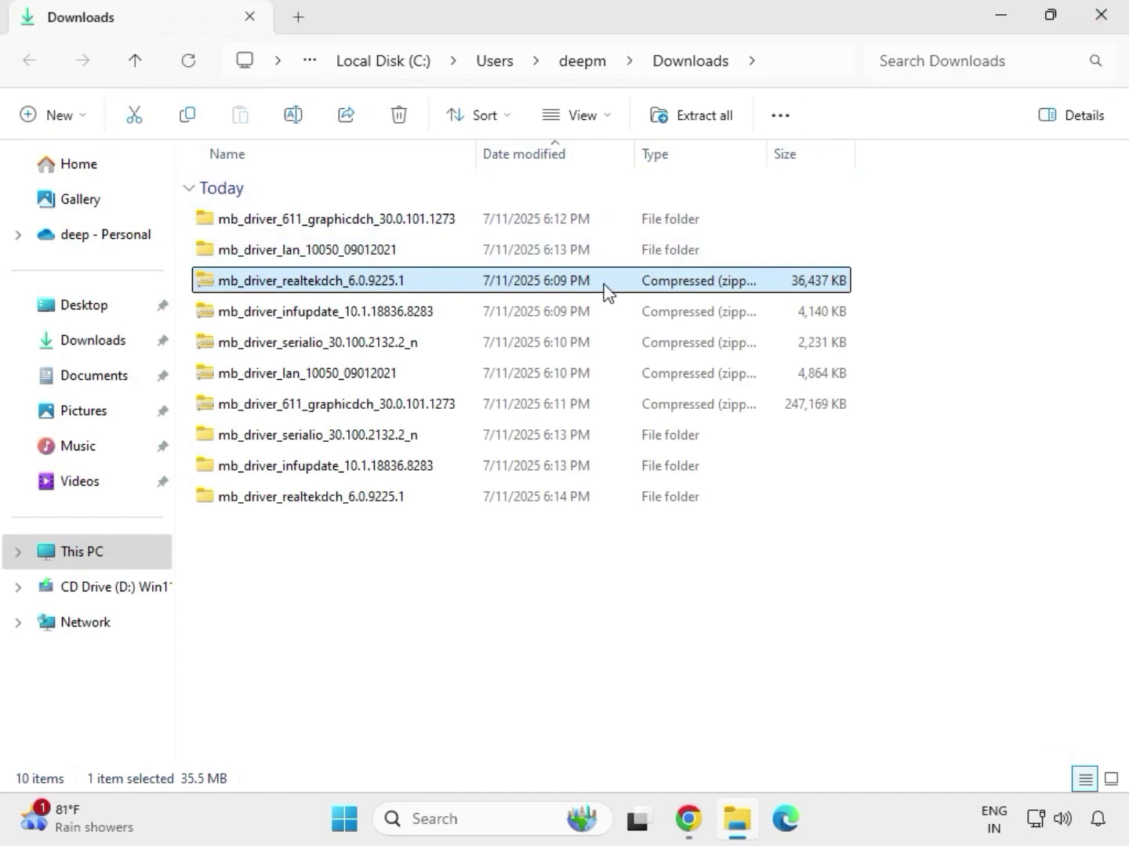
Refresh the Downloads listing and box-select the five extracted driver folders above the zips.
{"action": "left_click", "coordinate": [532, 622]}
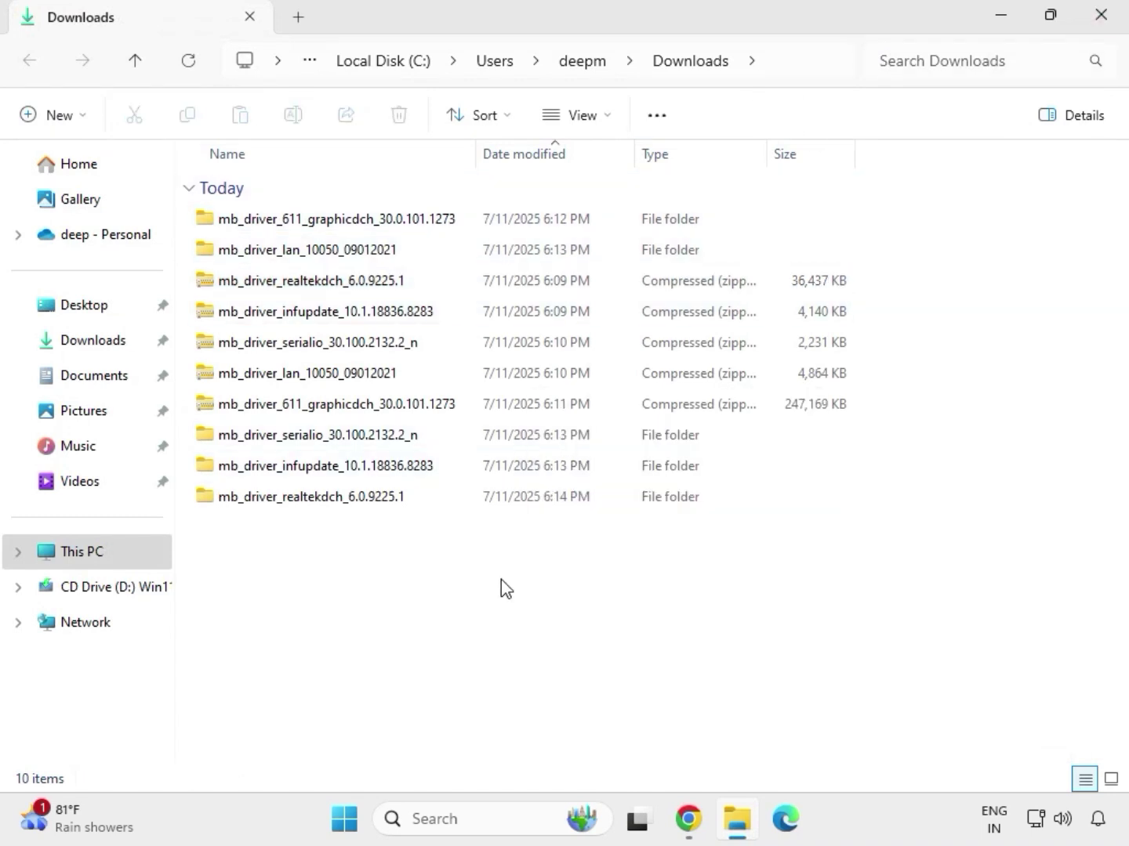
{"action": "right_click", "coordinate": [473, 578]}
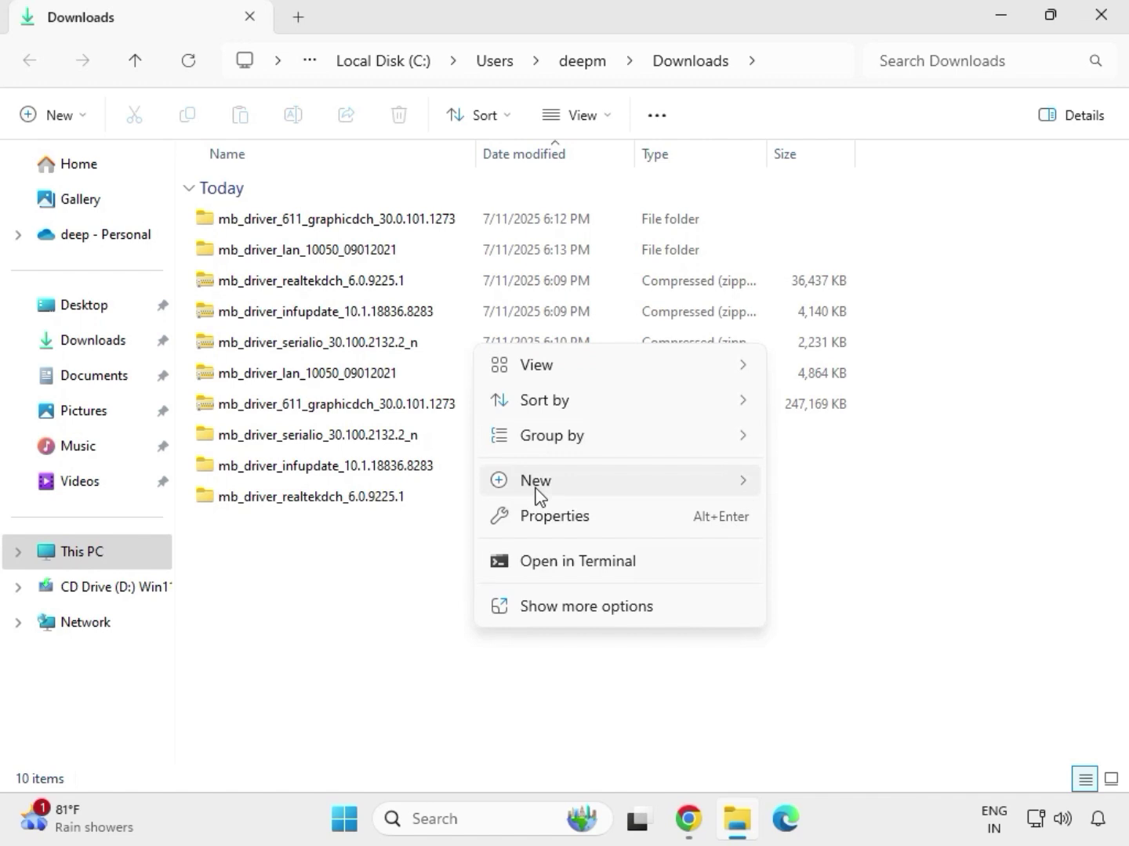
{"action": "mouse_move", "coordinate": [531, 492]}
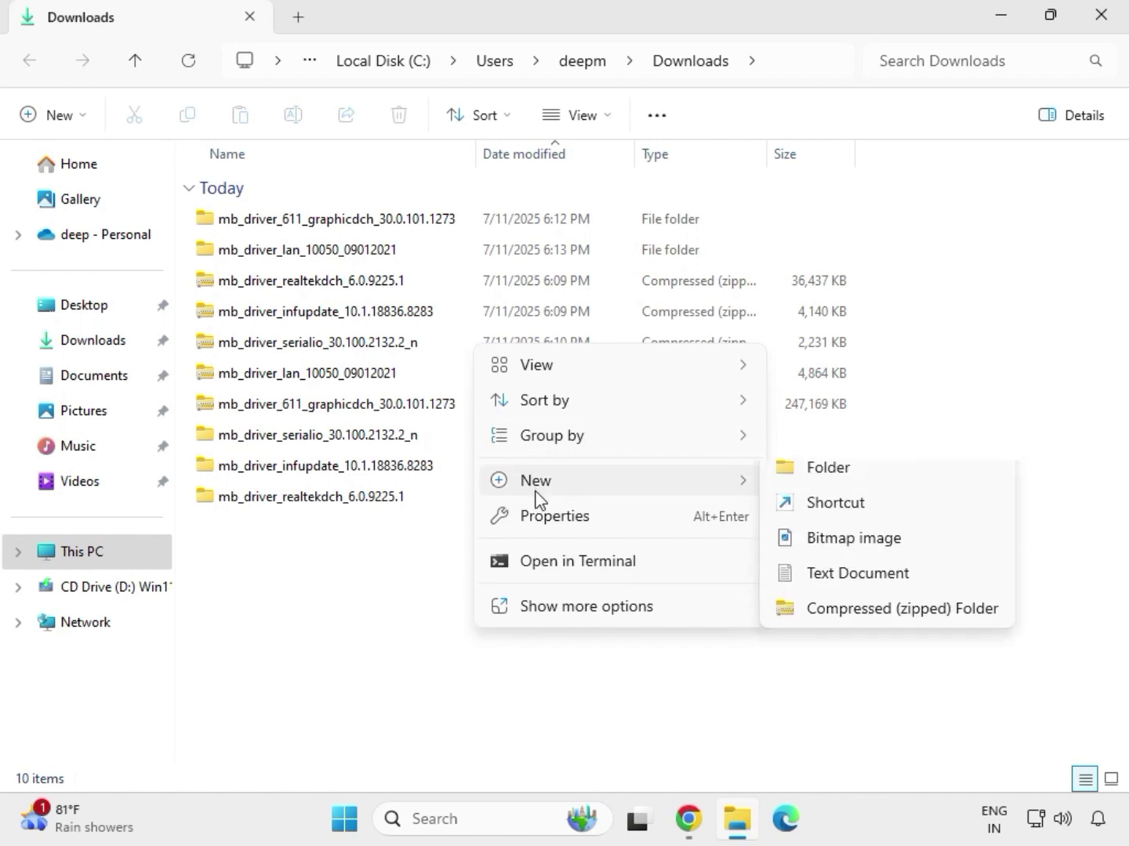
{"action": "key", "text": "Escape"}
{"action": "right_click", "coordinate": [445, 558]}
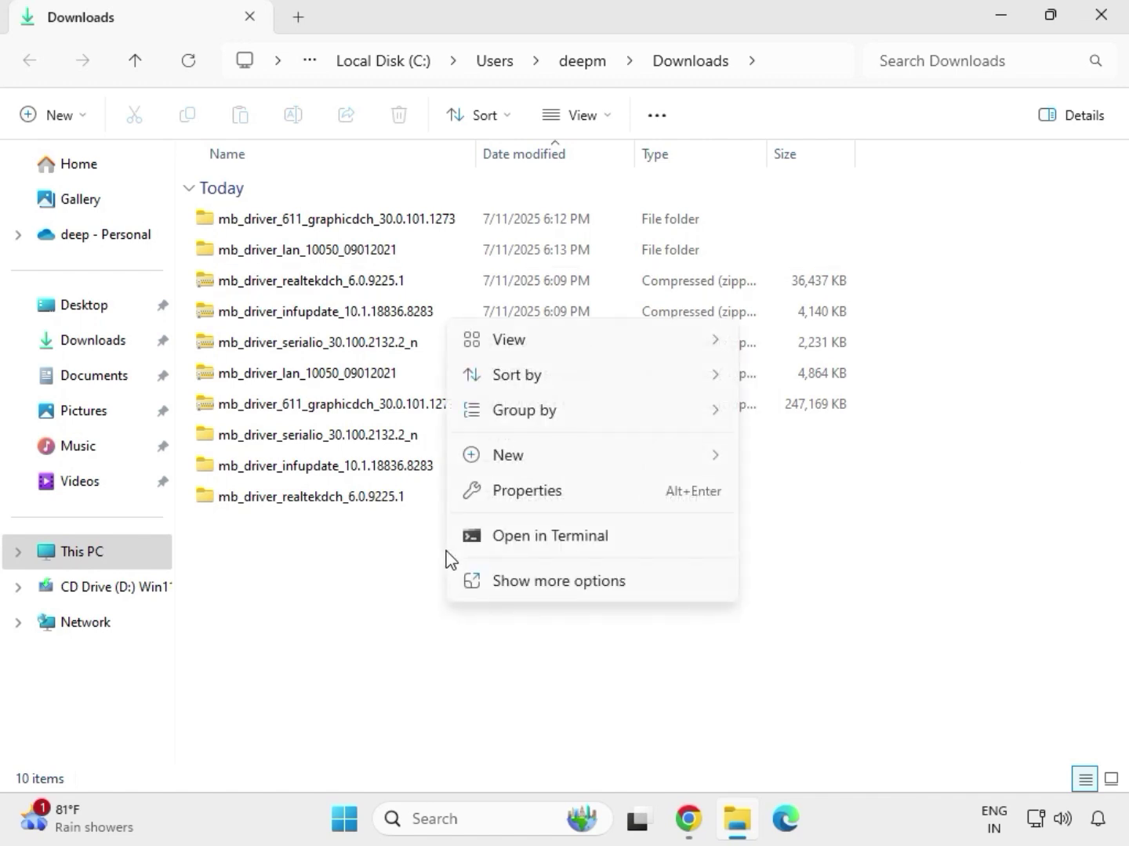
{"action": "left_click", "coordinate": [514, 580]}
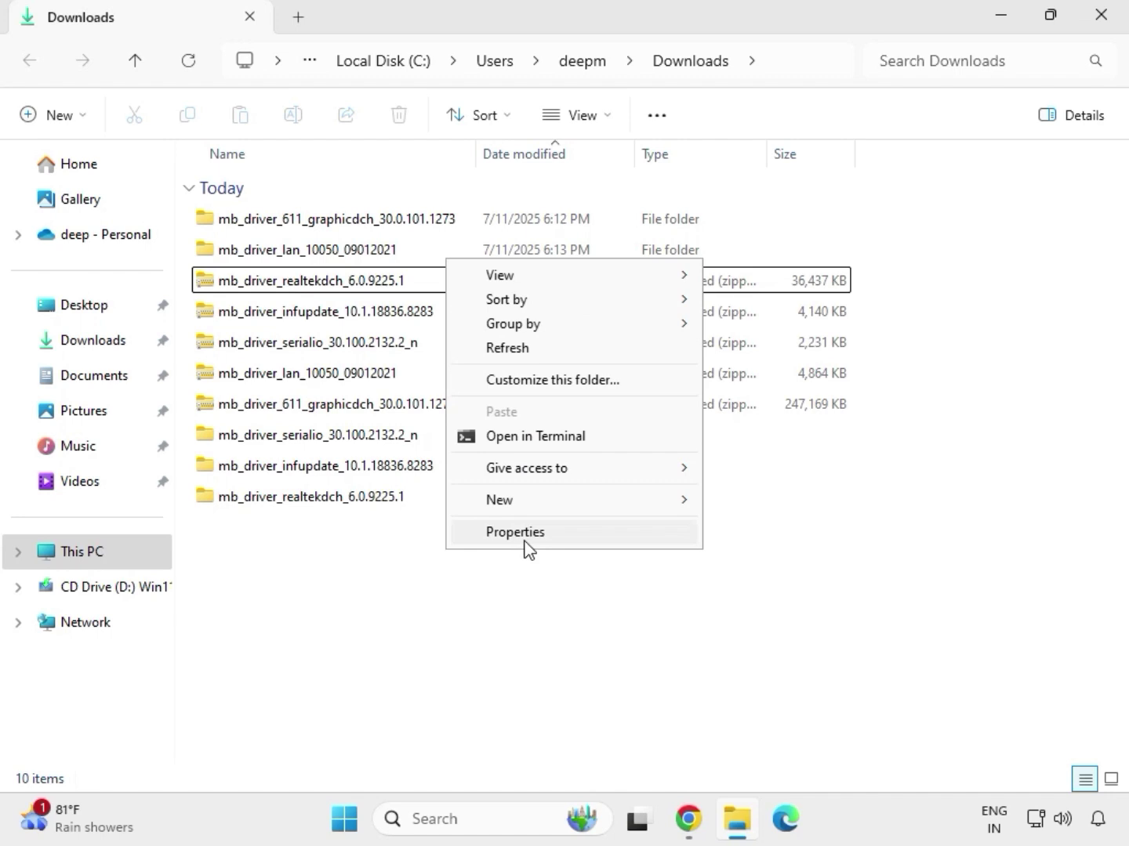
{"action": "left_click", "coordinate": [519, 350]}
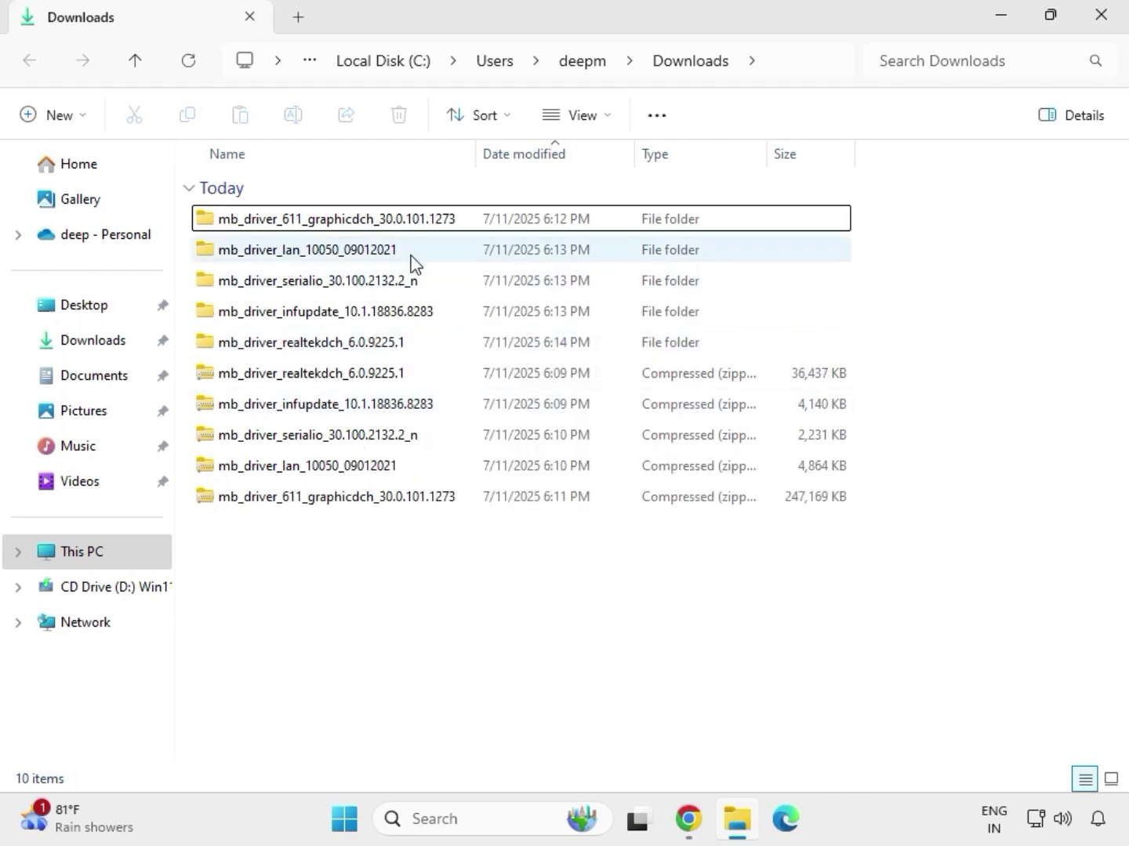
{"action": "left_click_drag", "start_coordinate": [848, 353], "coordinate": [463, 244]}
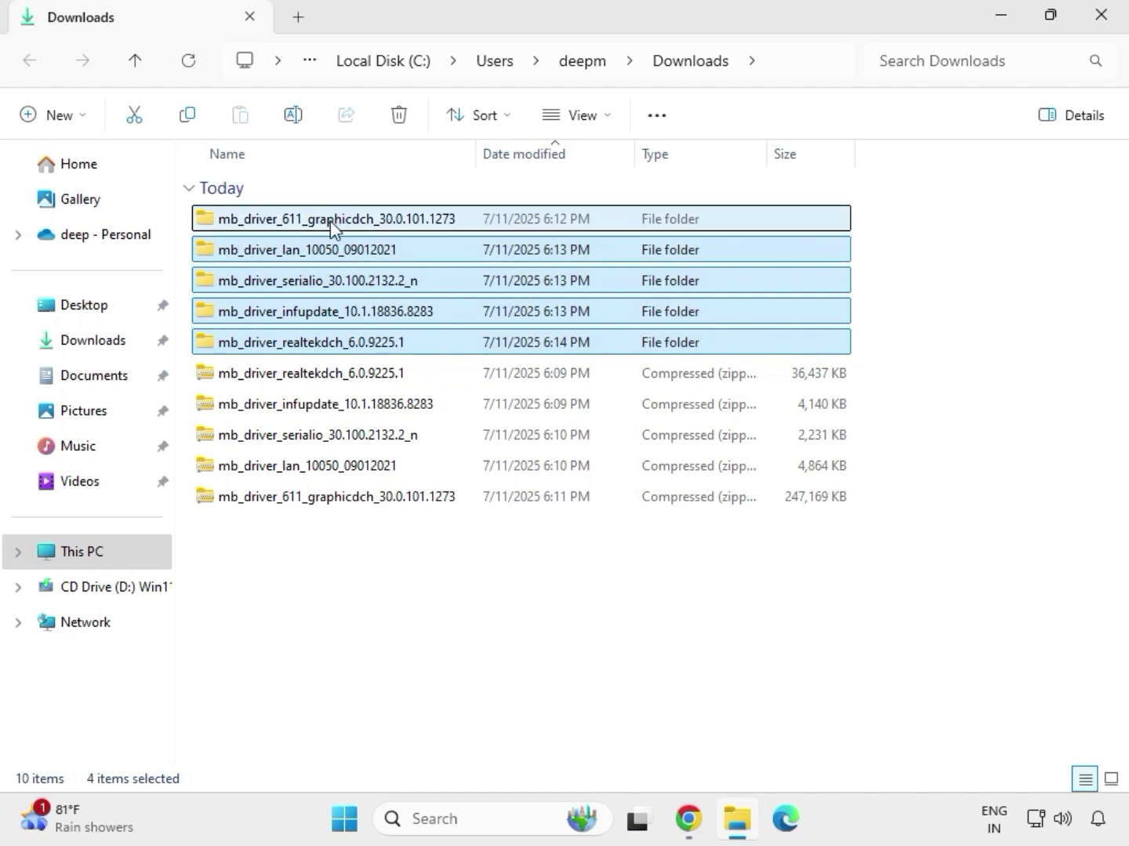
Run the application inside the graphicdch folder as administrator, raising the 7z Setup SFX prompt.
{"action": "left_click", "coordinate": [335, 228]}
{"action": "double_click", "coordinate": [360, 222]}
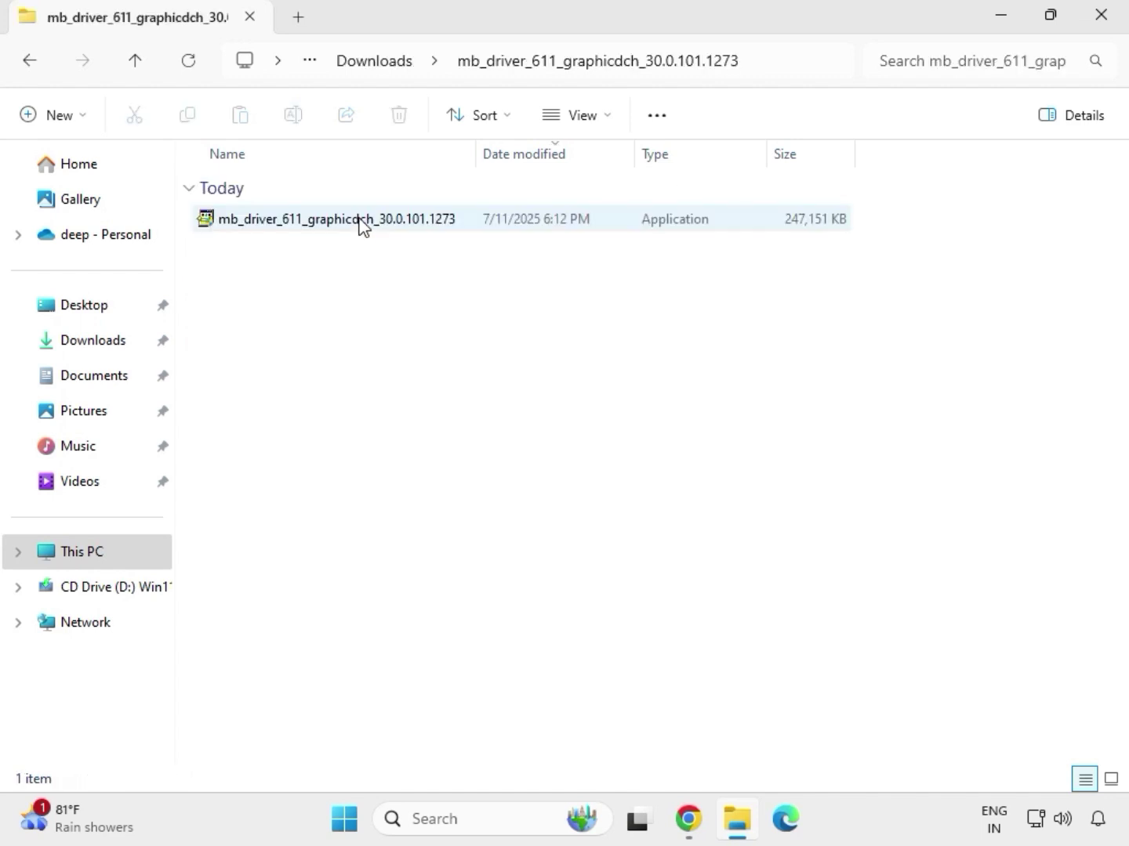
{"action": "left_click", "coordinate": [314, 222]}
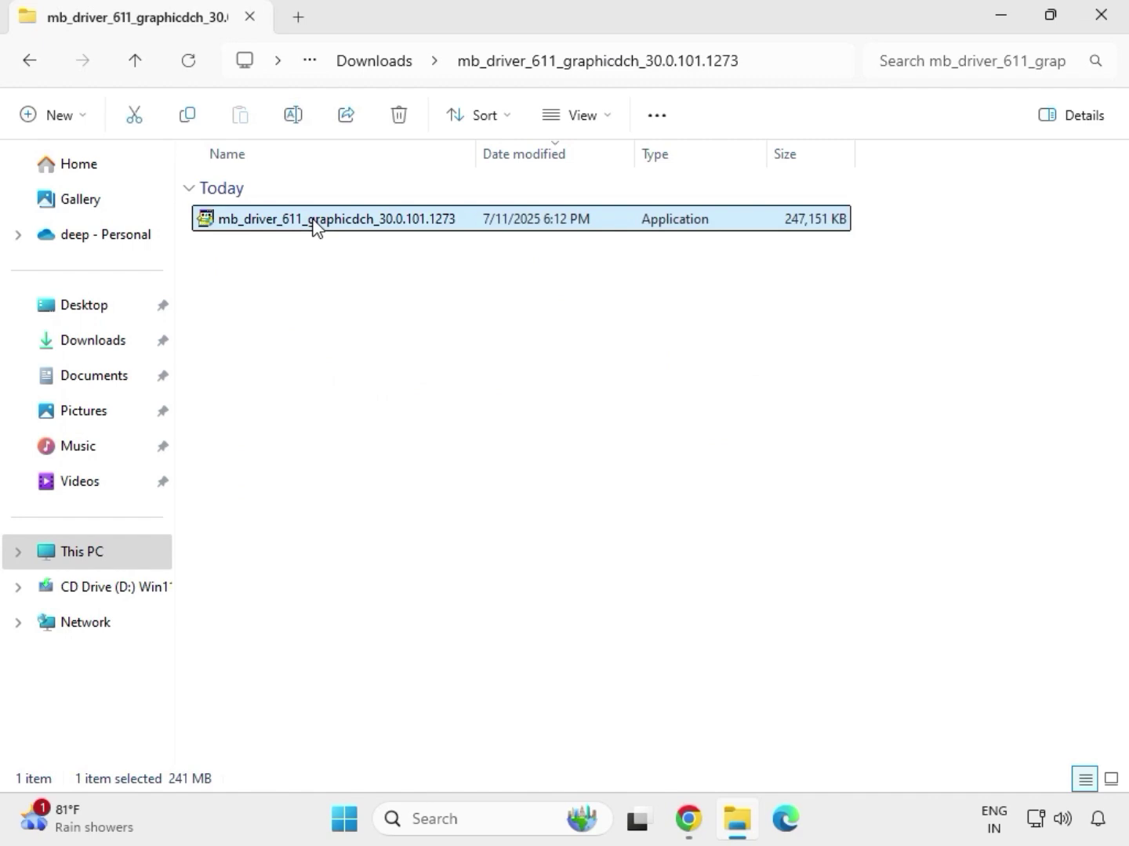
{"action": "right_click", "coordinate": [336, 257]}
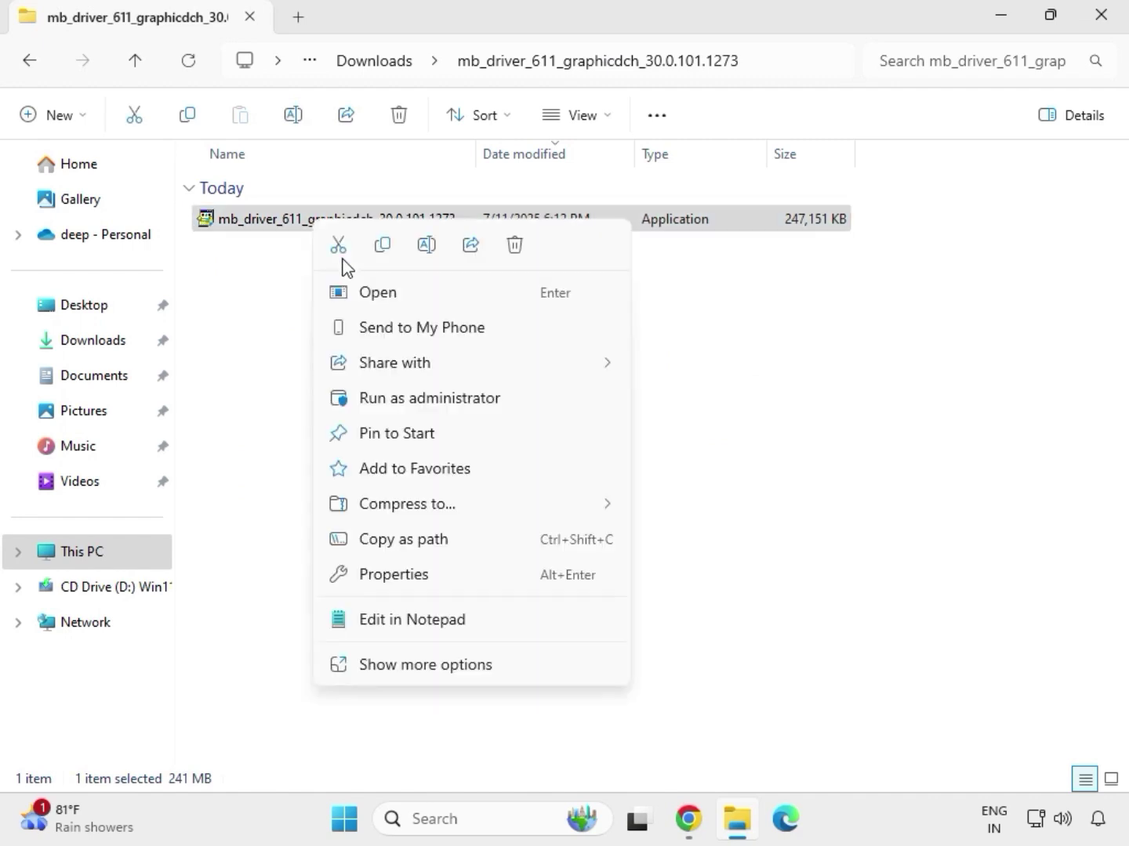
{"action": "left_click", "coordinate": [410, 400]}
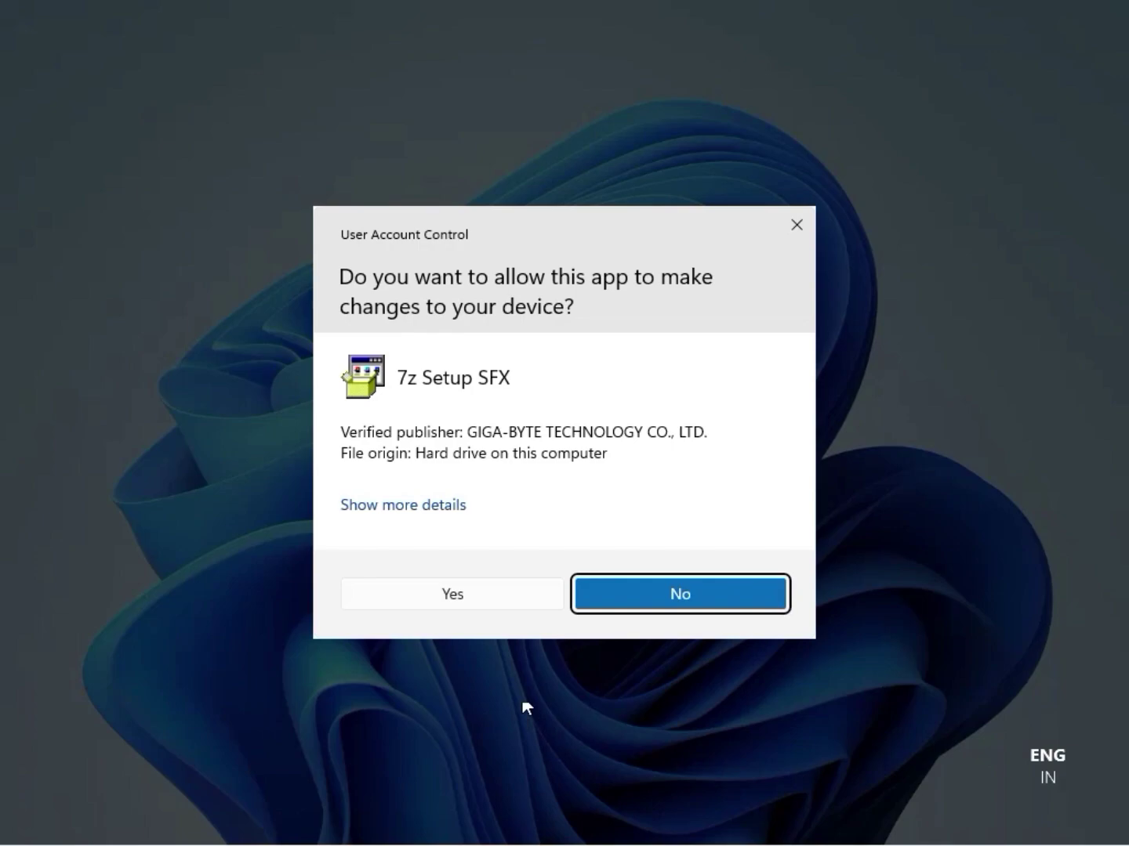
Approve the 7z Setup SFX prompt so the Intel HD Graphics 30.0.101.1273 installer runs.
{"action": "left_click", "coordinate": [471, 603]}
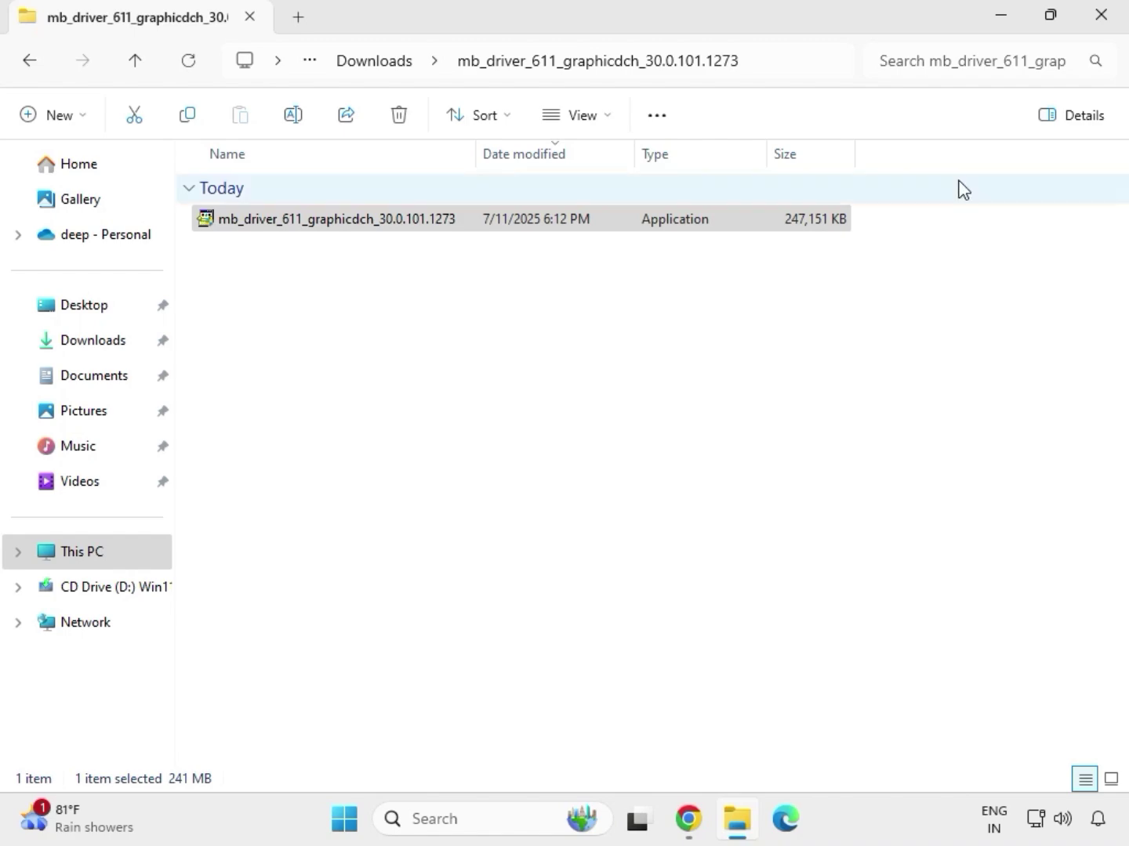
Close the graphicdch window and bring File Explorer back up on the Downloads folder.
{"action": "left_click", "coordinate": [1101, 16]}
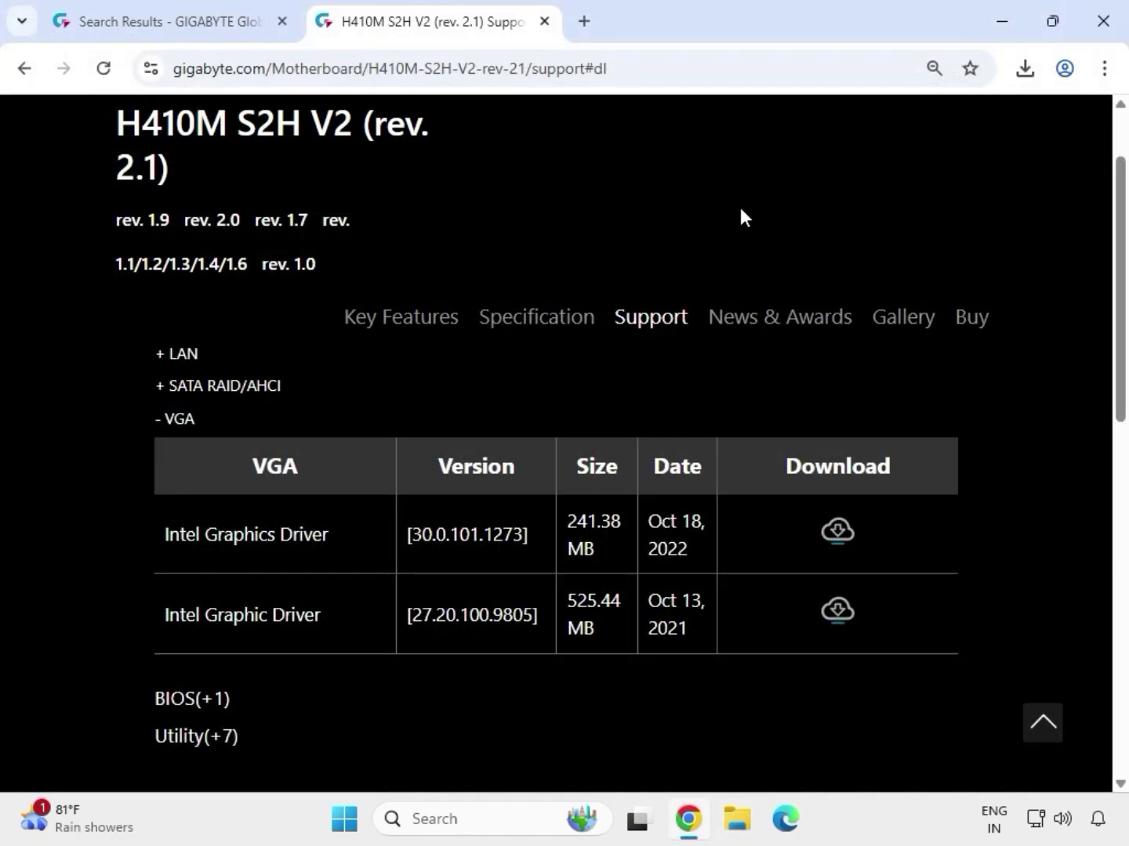
{"action": "left_click", "coordinate": [740, 829]}
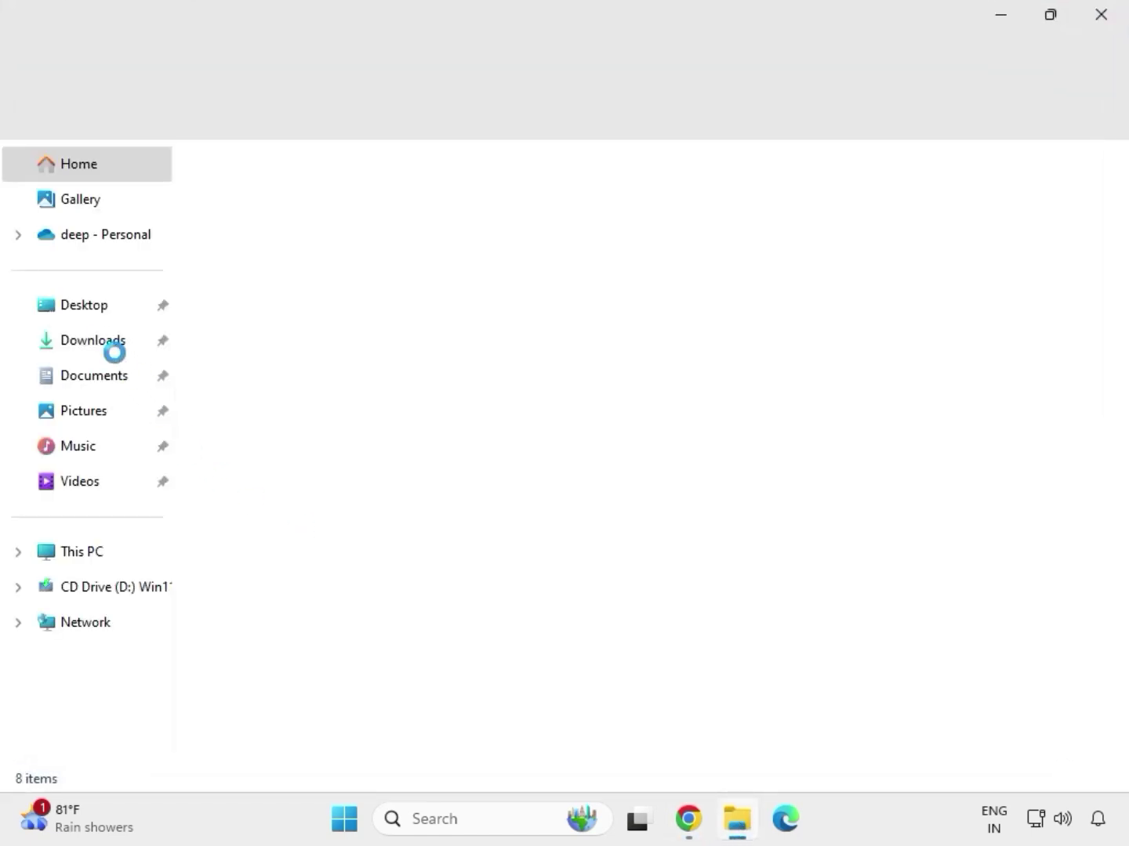
{"action": "left_click", "coordinate": [106, 353]}
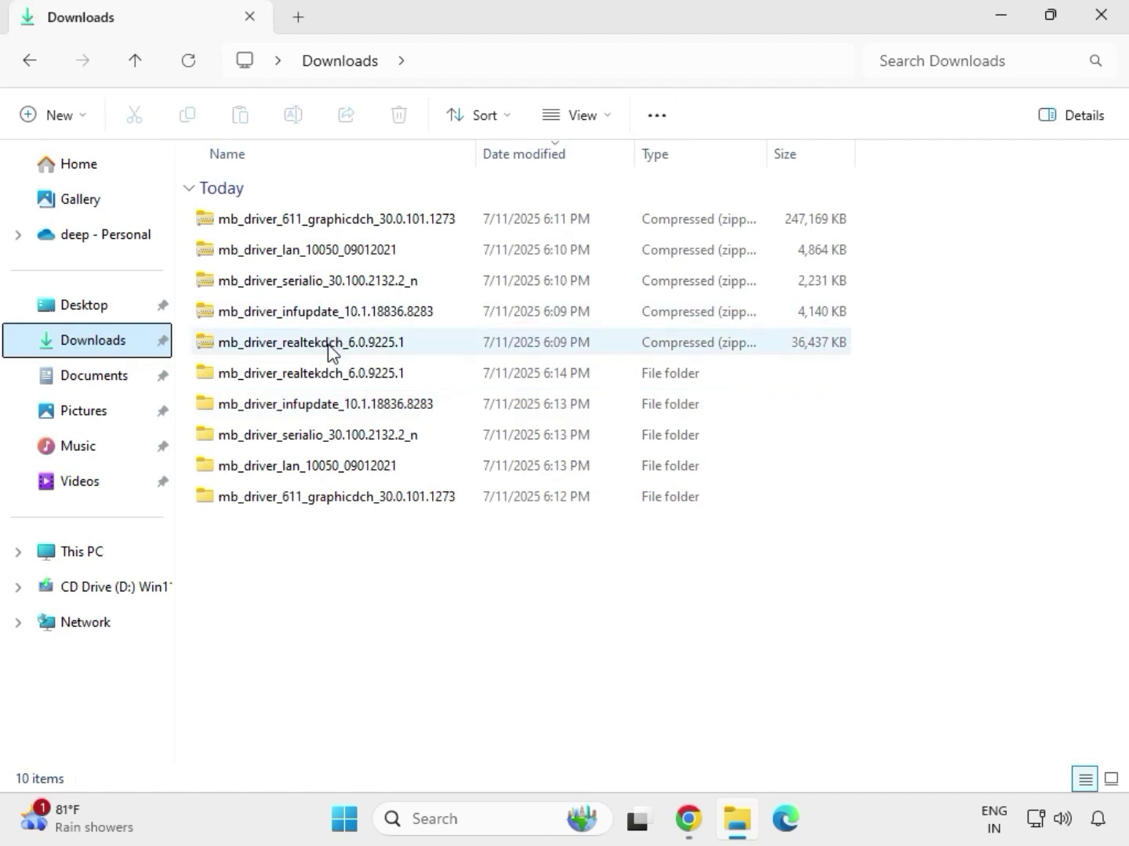
Select the realtekdch, graphicdch and mb_driver_lan_10050_09012021 folders in turn.
{"action": "left_click", "coordinate": [319, 380]}
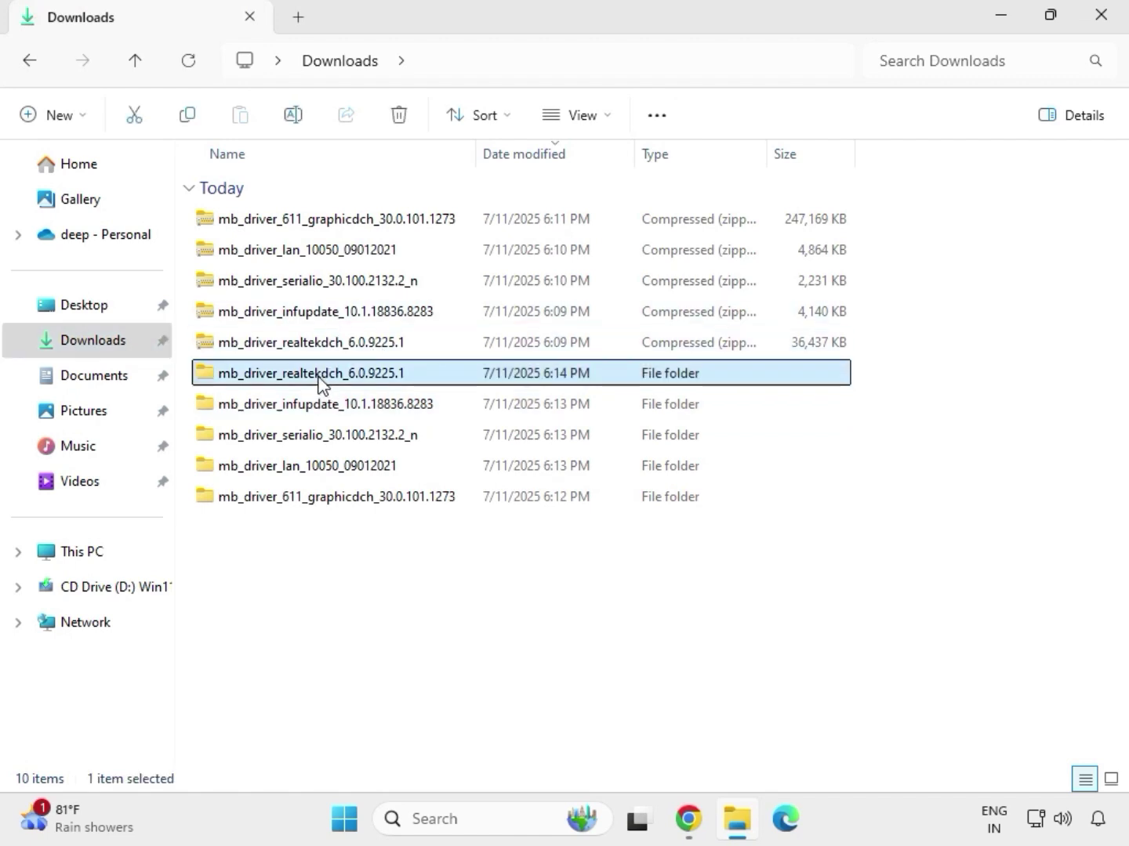
{"action": "left_click", "coordinate": [368, 500]}
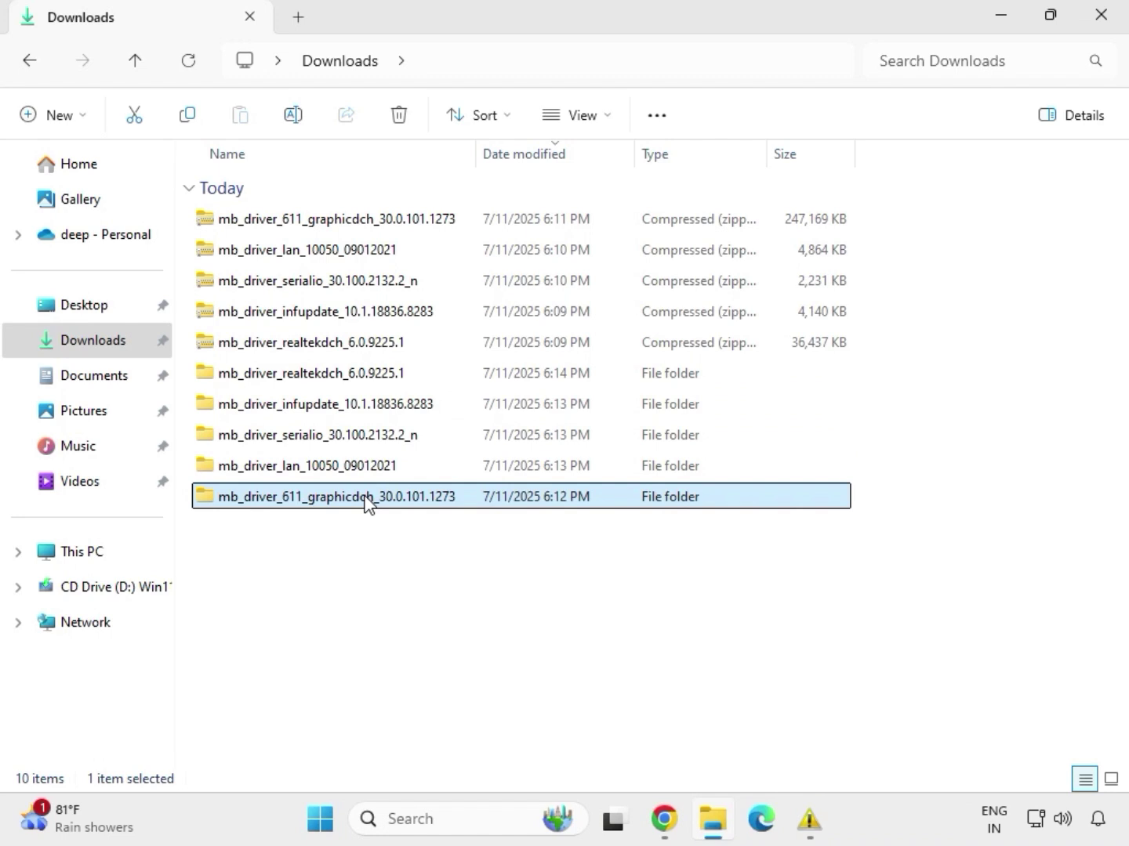
{"action": "left_click", "coordinate": [353, 470]}
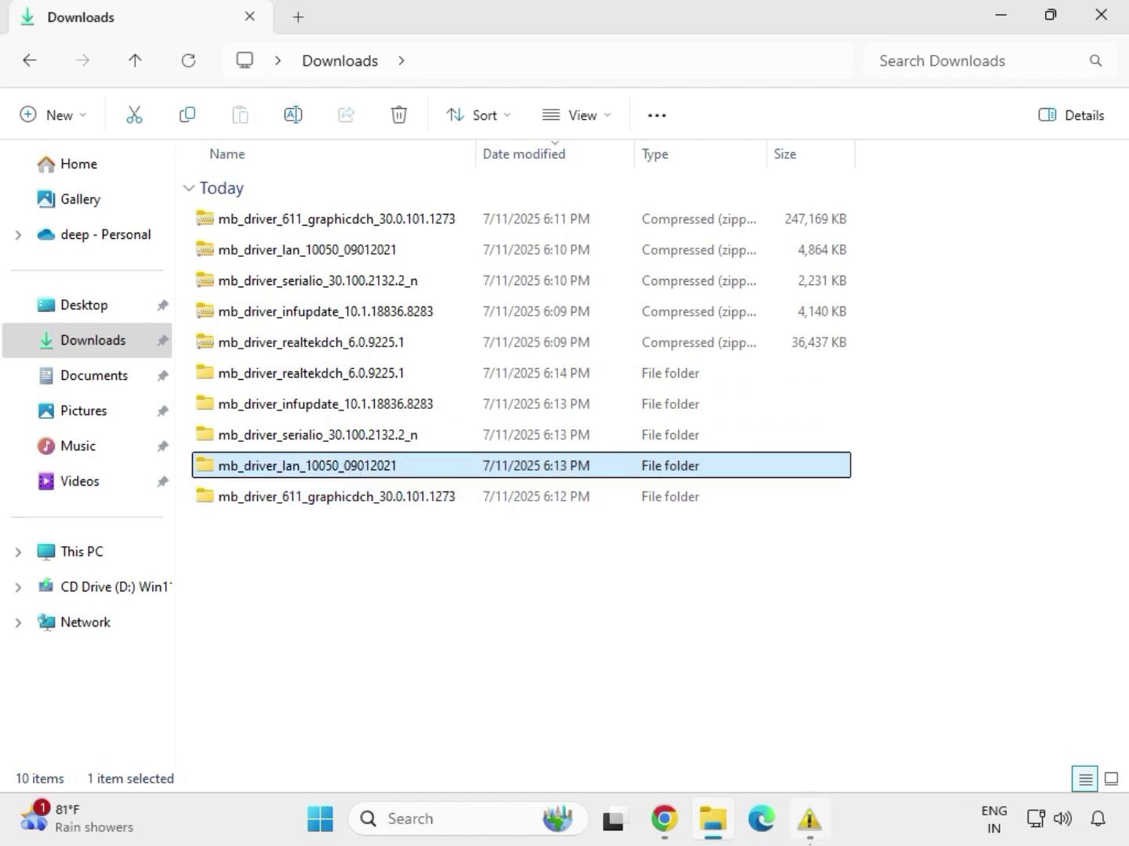
Launch the Ethernet driver installer from mb_driver_lan > Install_Win10_10050_09012021 and approve UAC.
{"action": "double_click", "coordinate": [352, 473]}
{"action": "left_click", "coordinate": [283, 232]}
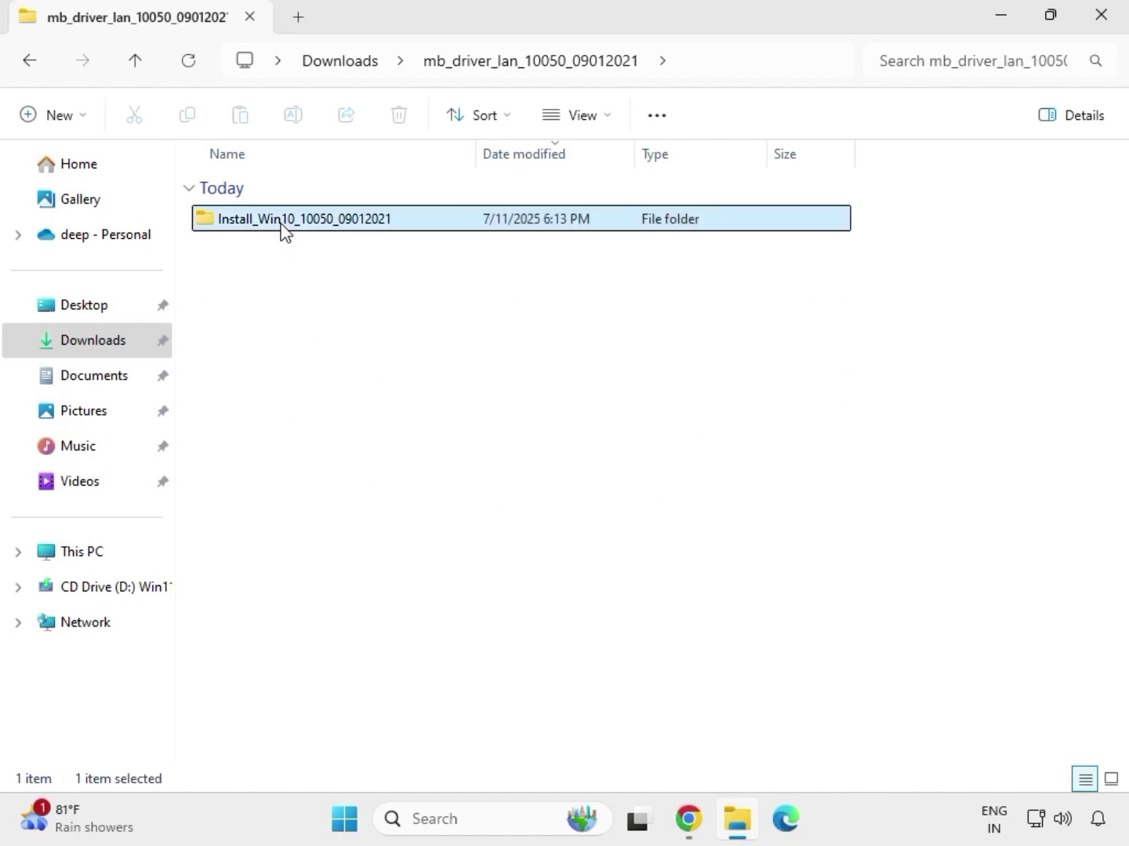
{"action": "double_click", "coordinate": [283, 223]}
{"action": "double_click", "coordinate": [282, 224]}
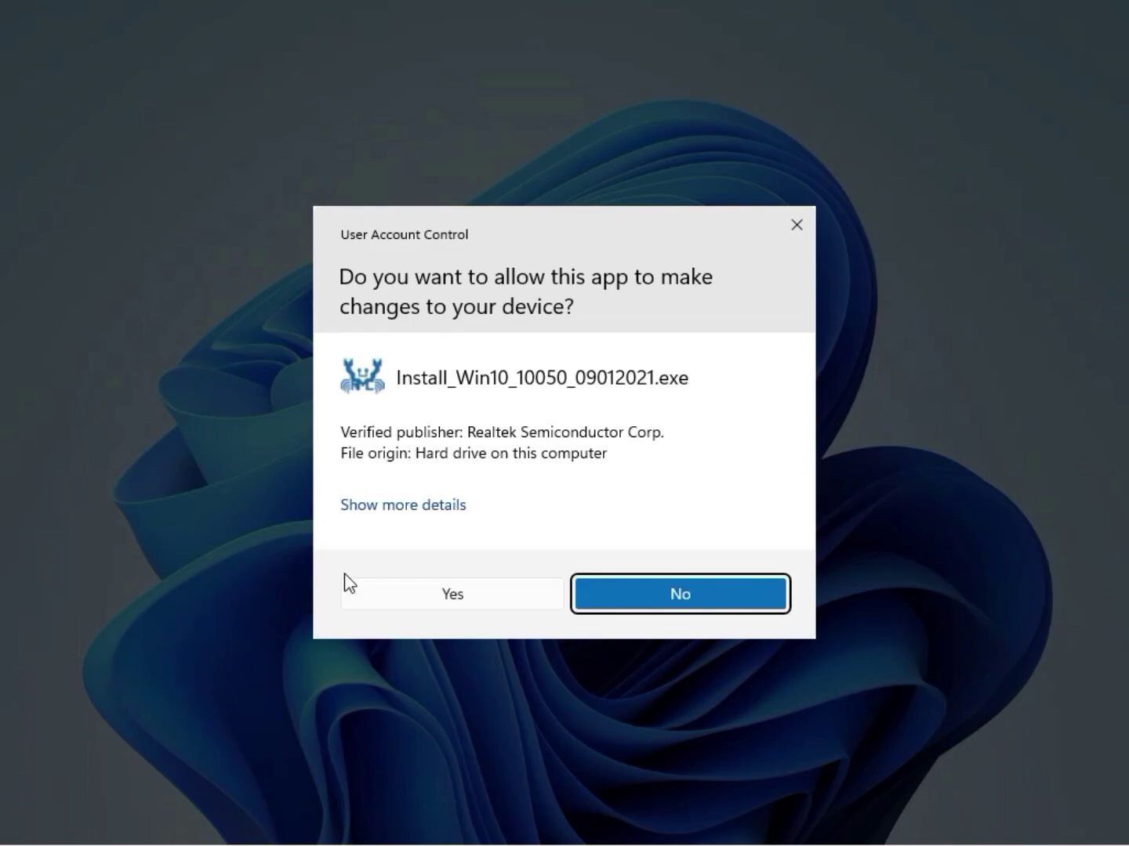
{"action": "left_click", "coordinate": [441, 599]}
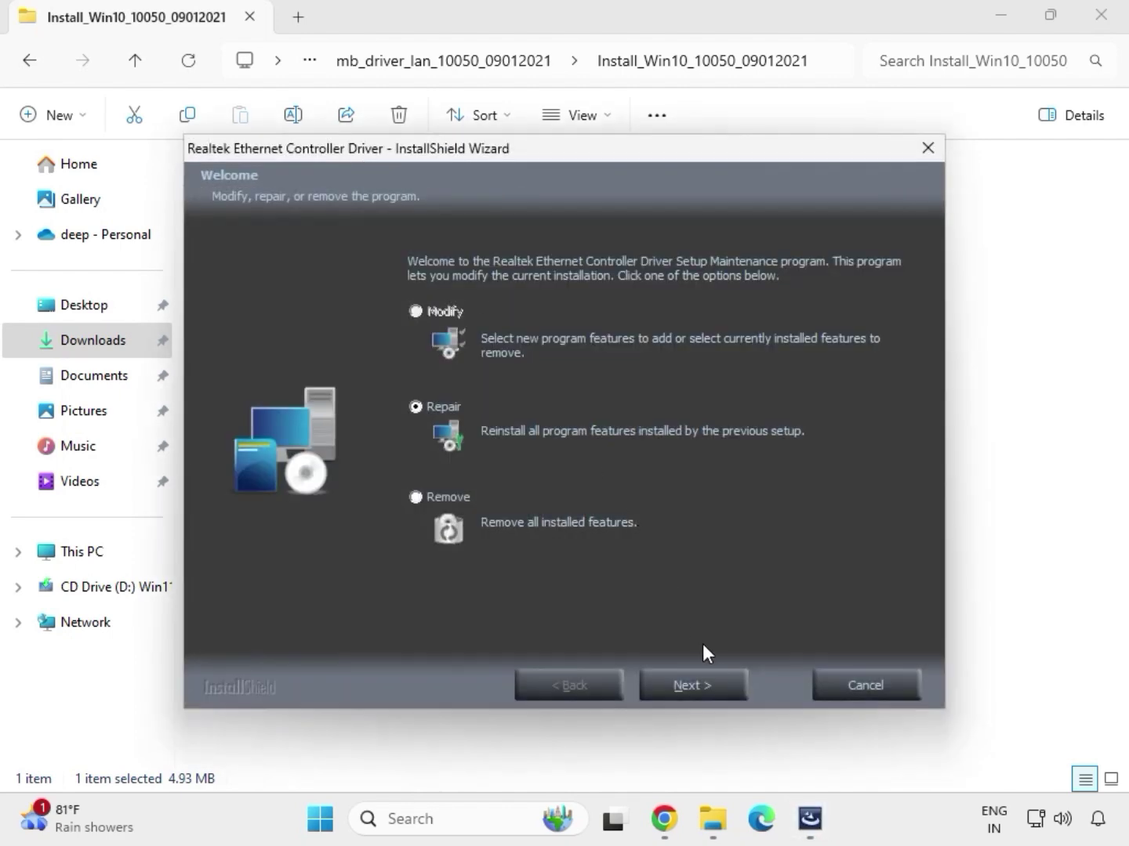
Repair the Realtek Ethernet driver, dismiss the controller-not-found warning, and finish the wizard.
{"action": "left_click", "coordinate": [721, 688]}
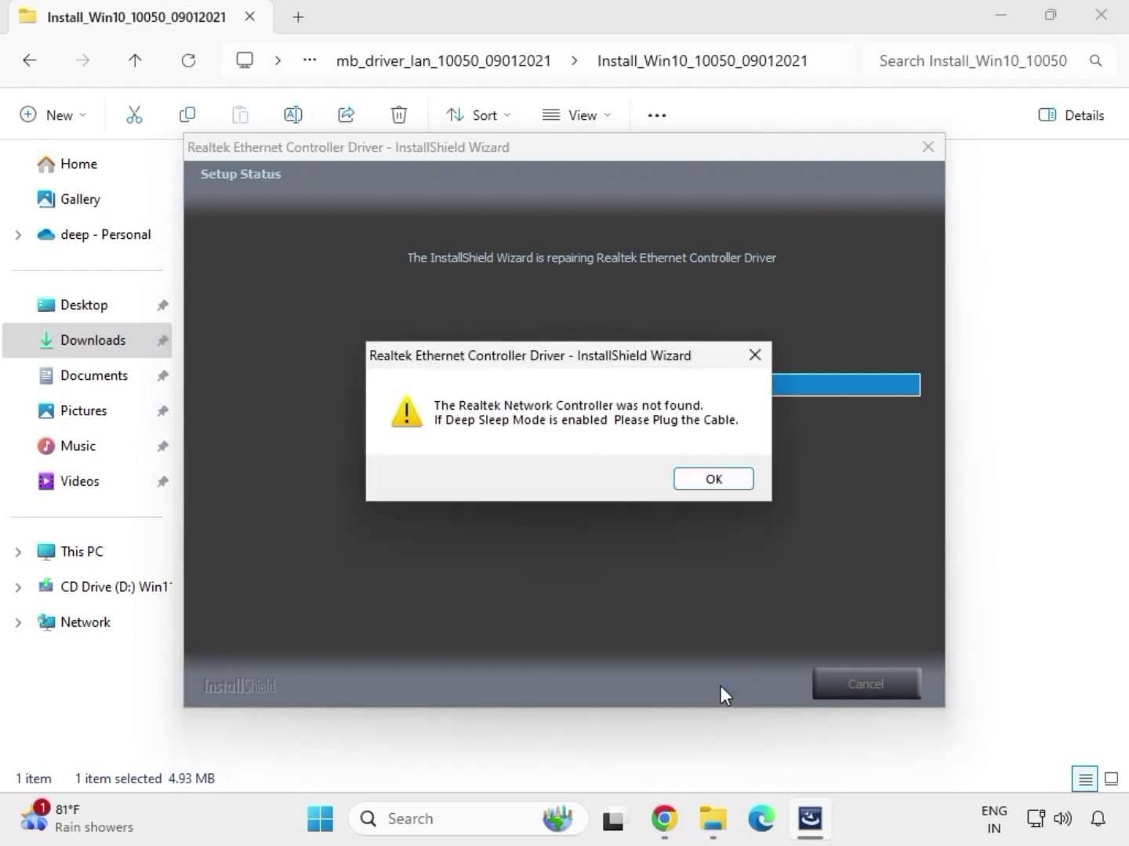
{"action": "left_click", "coordinate": [689, 476]}
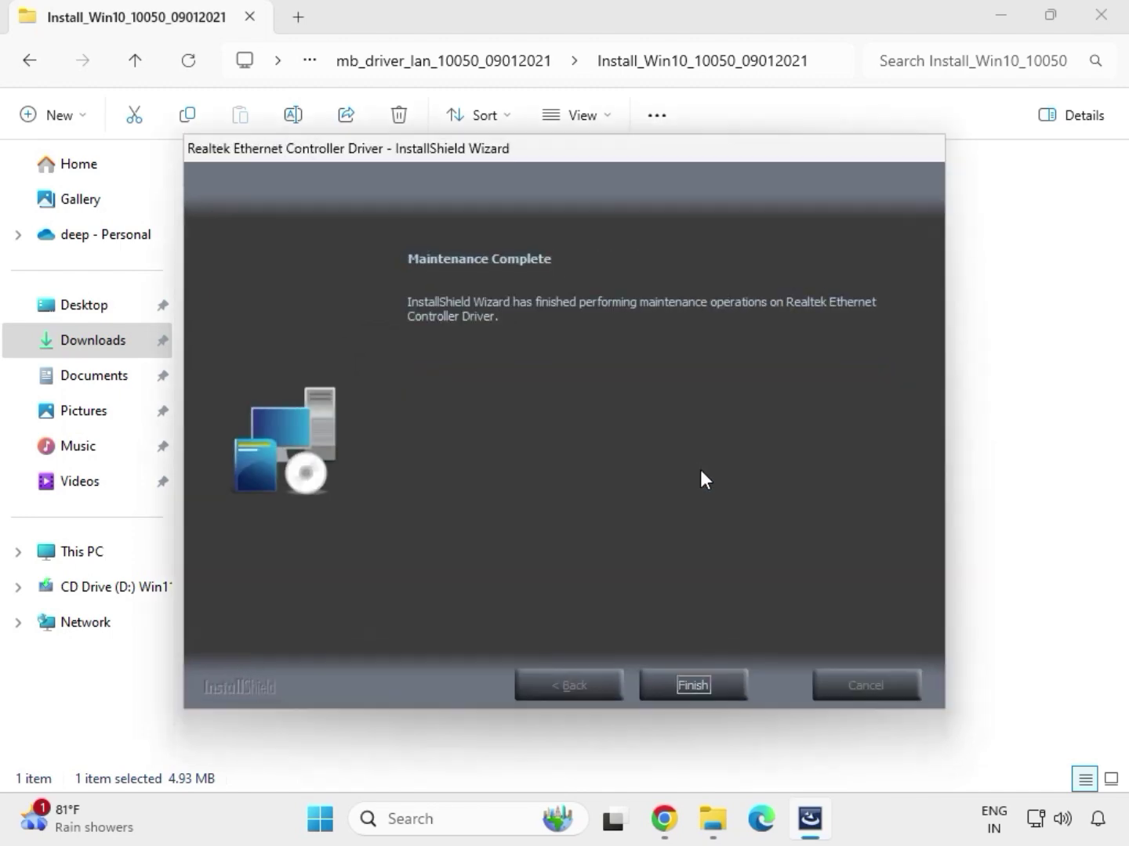
{"action": "left_click", "coordinate": [701, 676]}
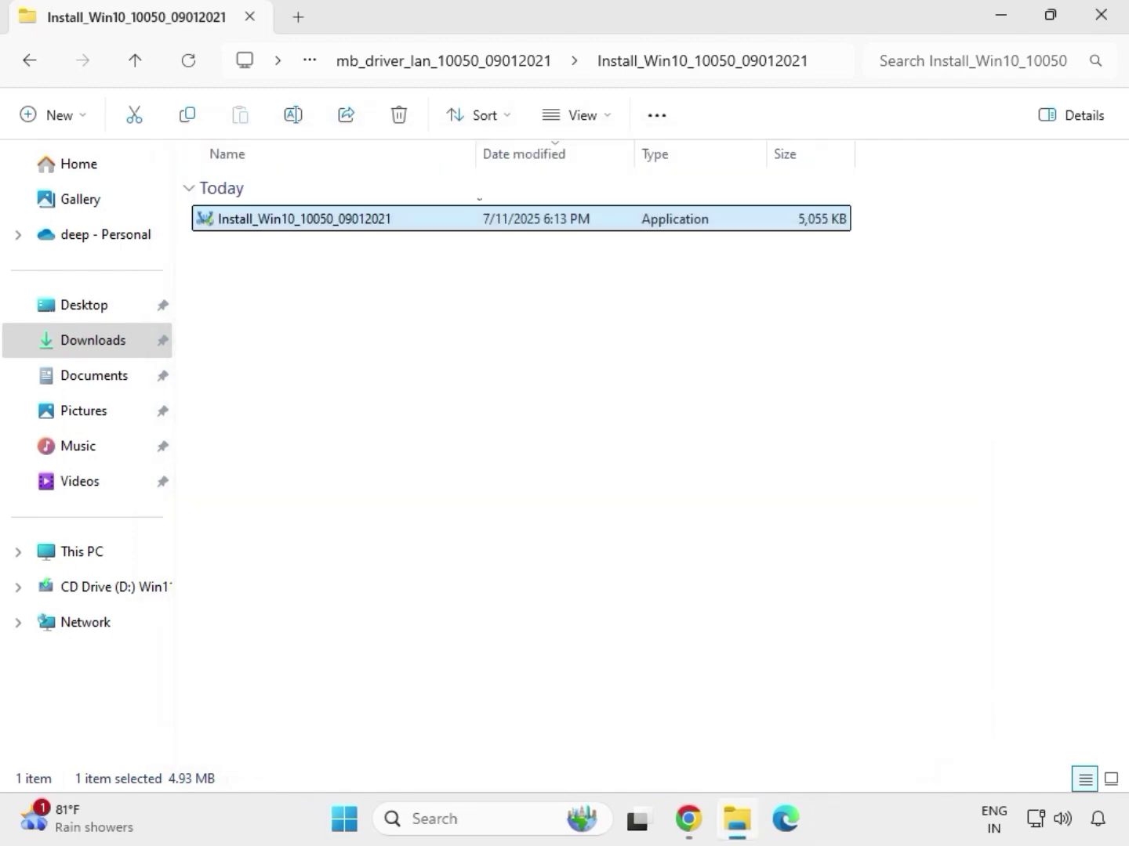
Run SetupSerialIO from the SerialIO_30.100.2132.2_PV_CNL_21H2 folder as administrator.
{"action": "left_click", "coordinate": [32, 62]}
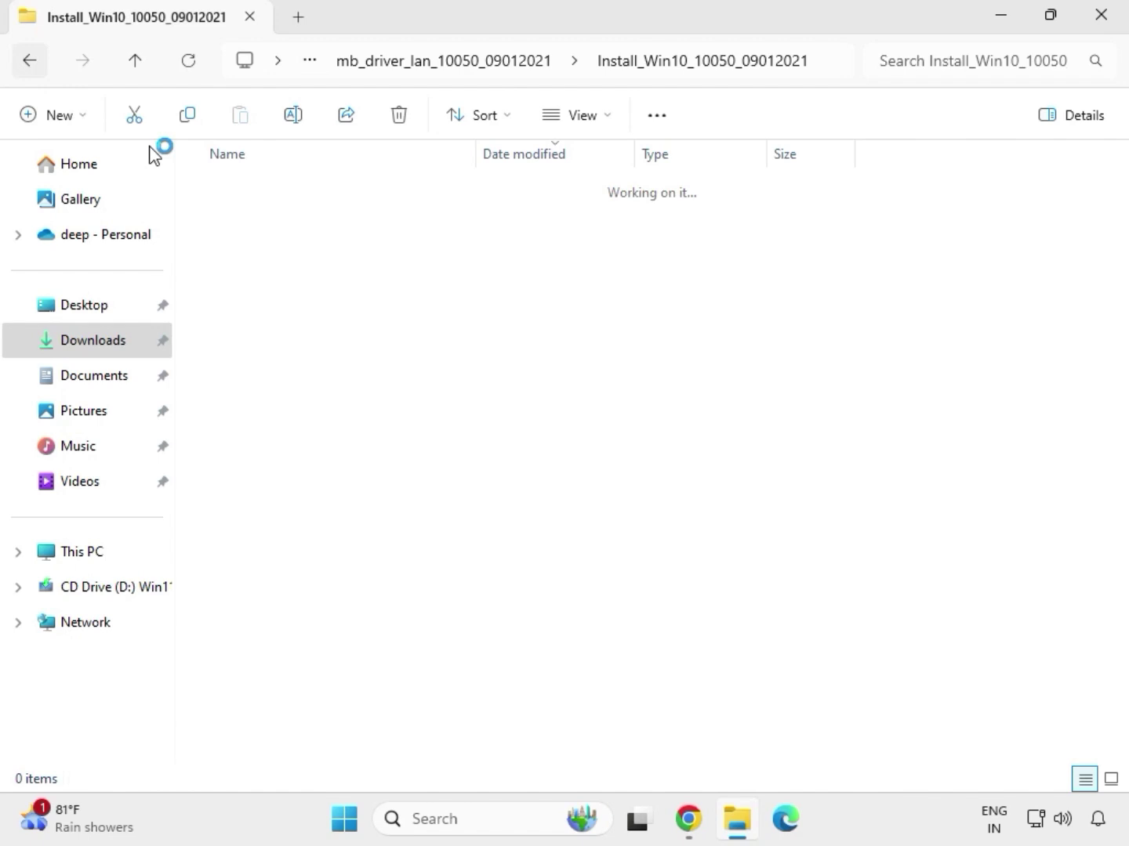
{"action": "left_click", "coordinate": [26, 63]}
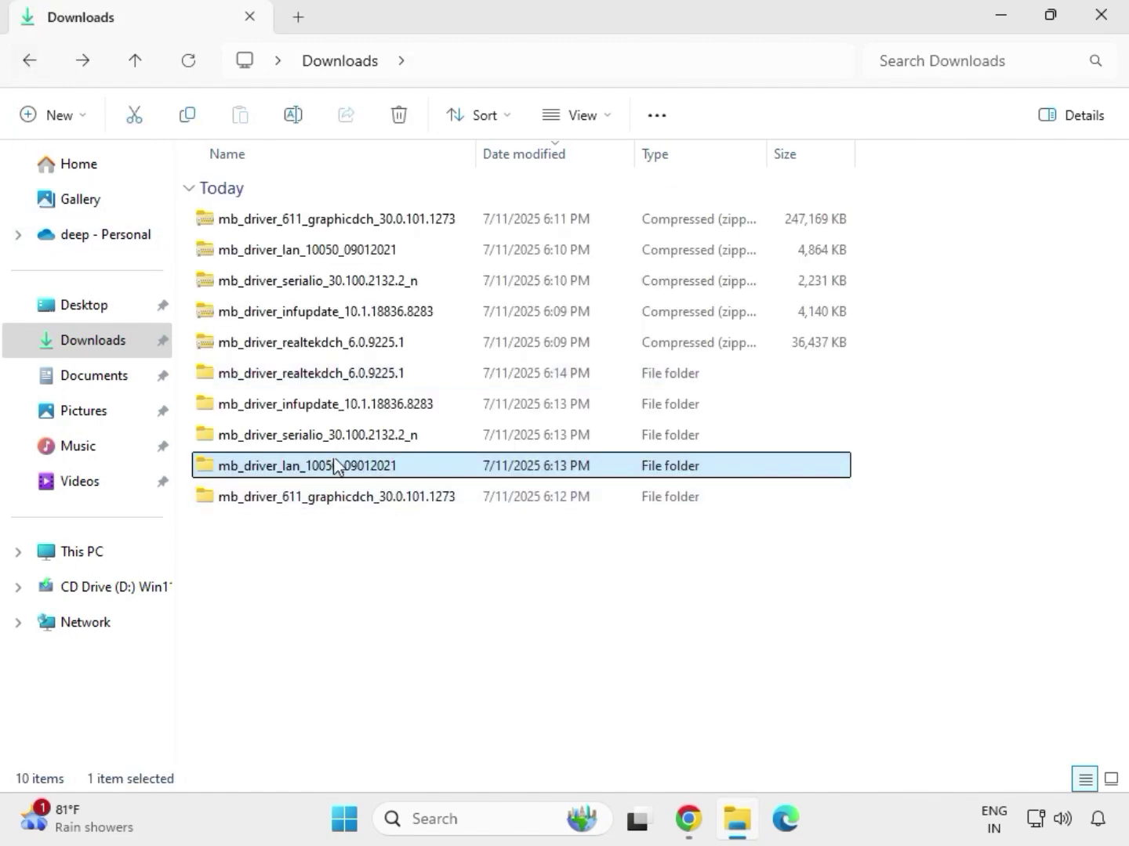
{"action": "double_click", "coordinate": [317, 435]}
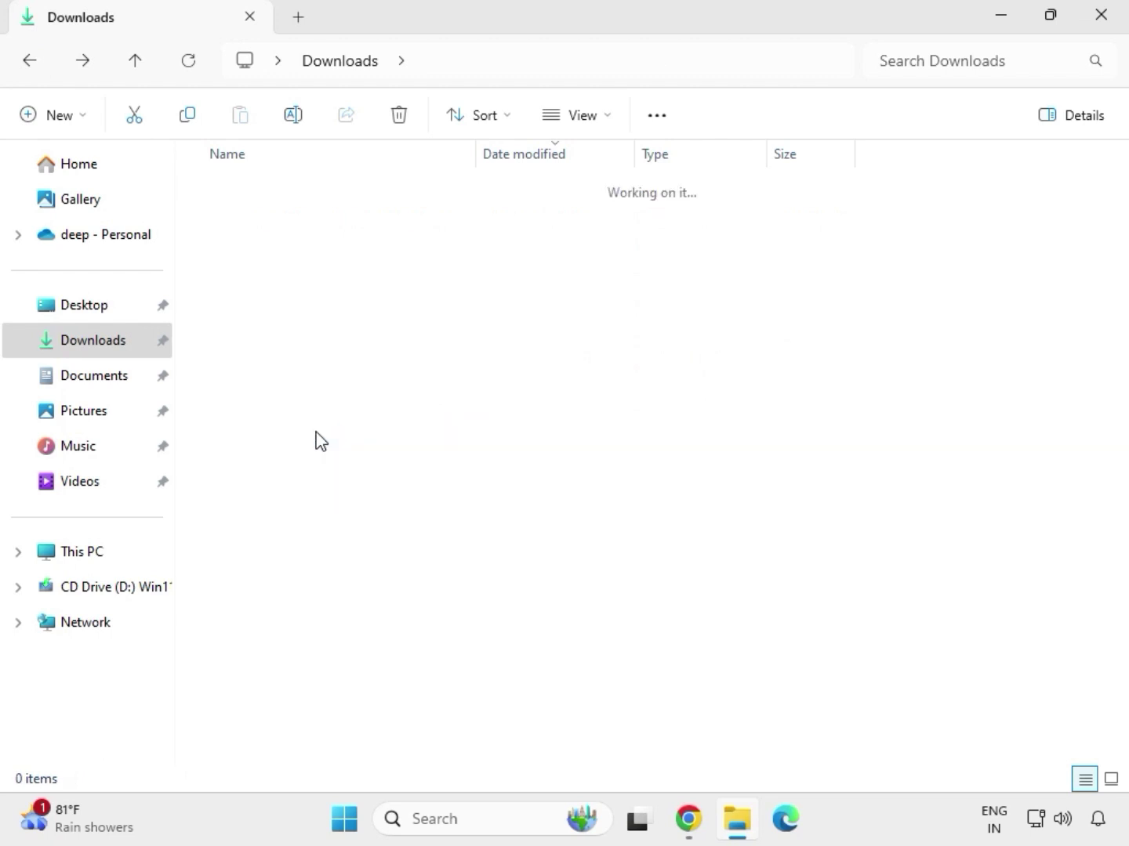
{"action": "double_click", "coordinate": [337, 222]}
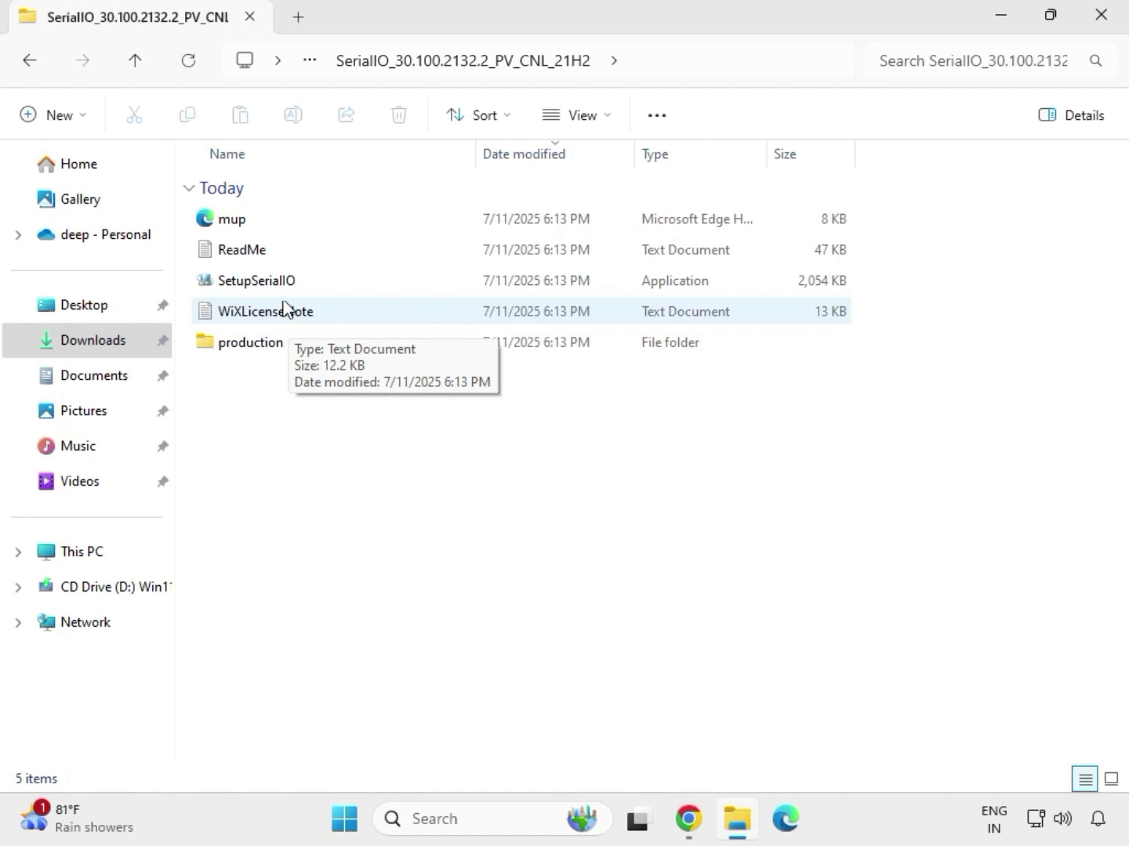
{"action": "left_click", "coordinate": [284, 286]}
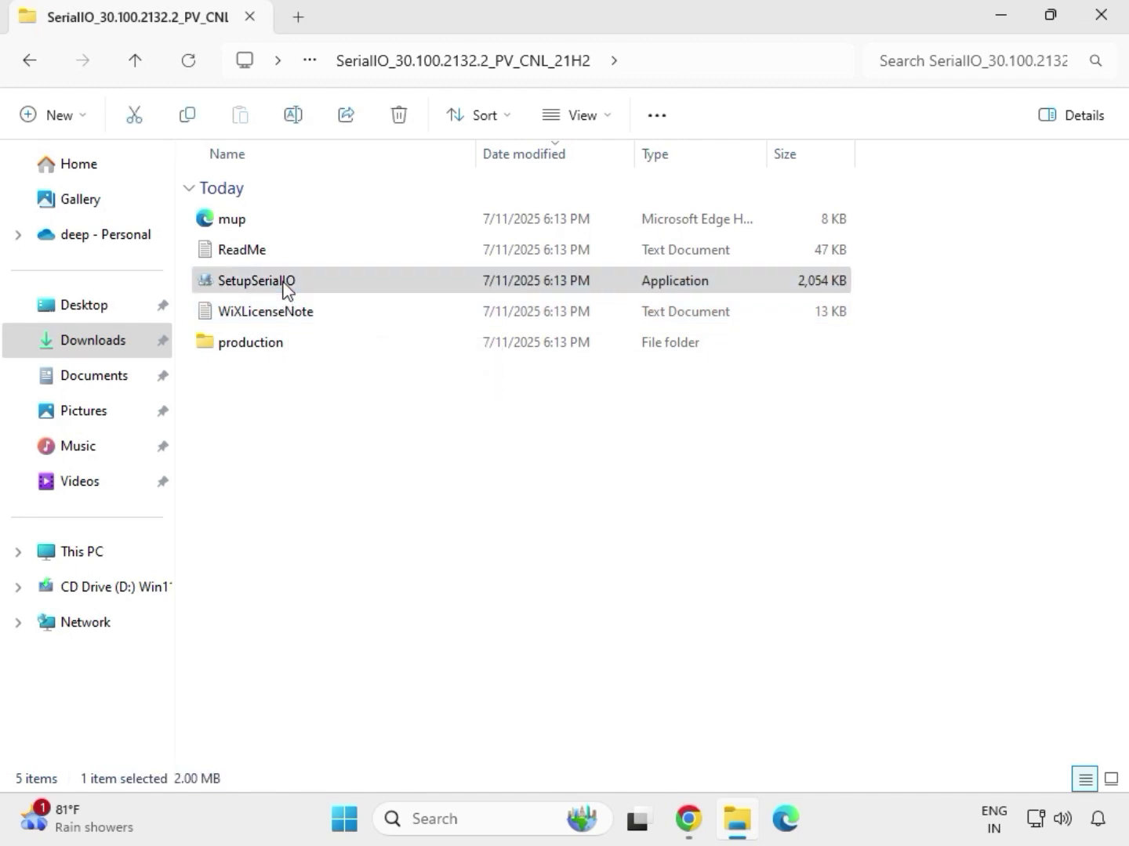
{"action": "right_click", "coordinate": [284, 287]}
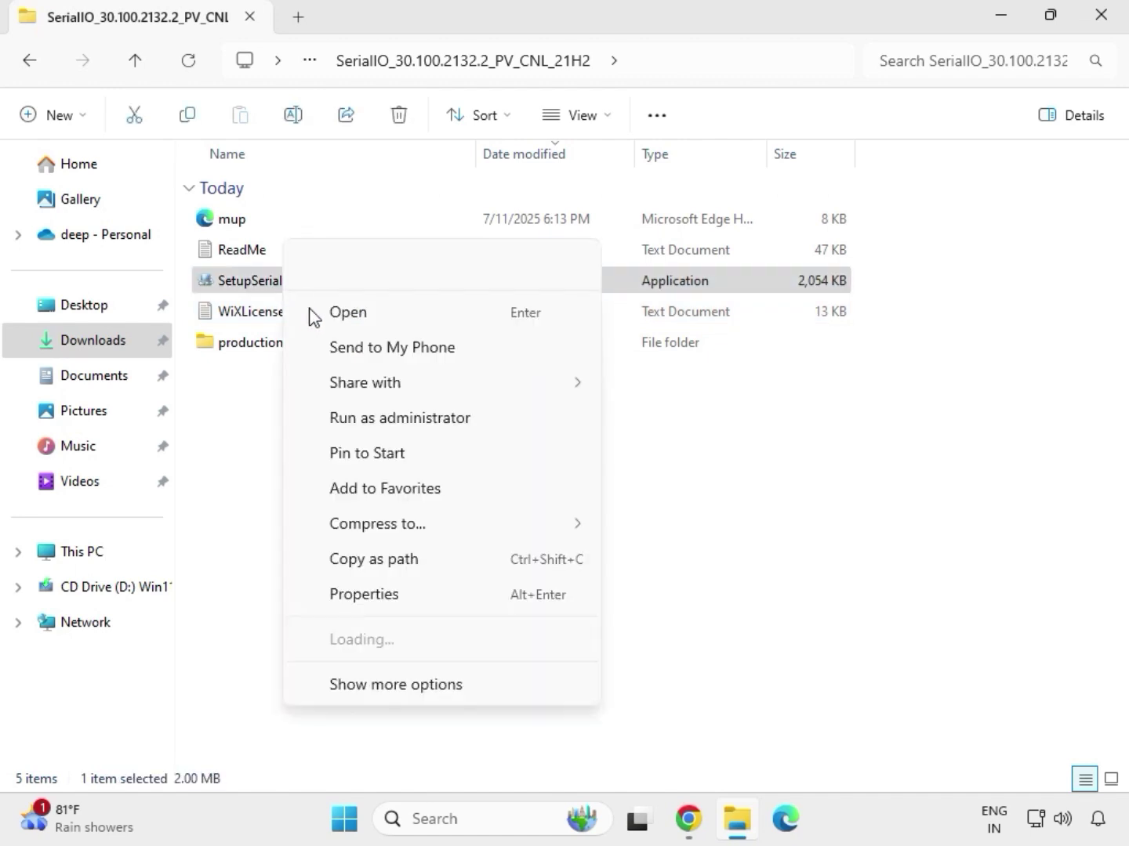
{"action": "left_click", "coordinate": [391, 417]}
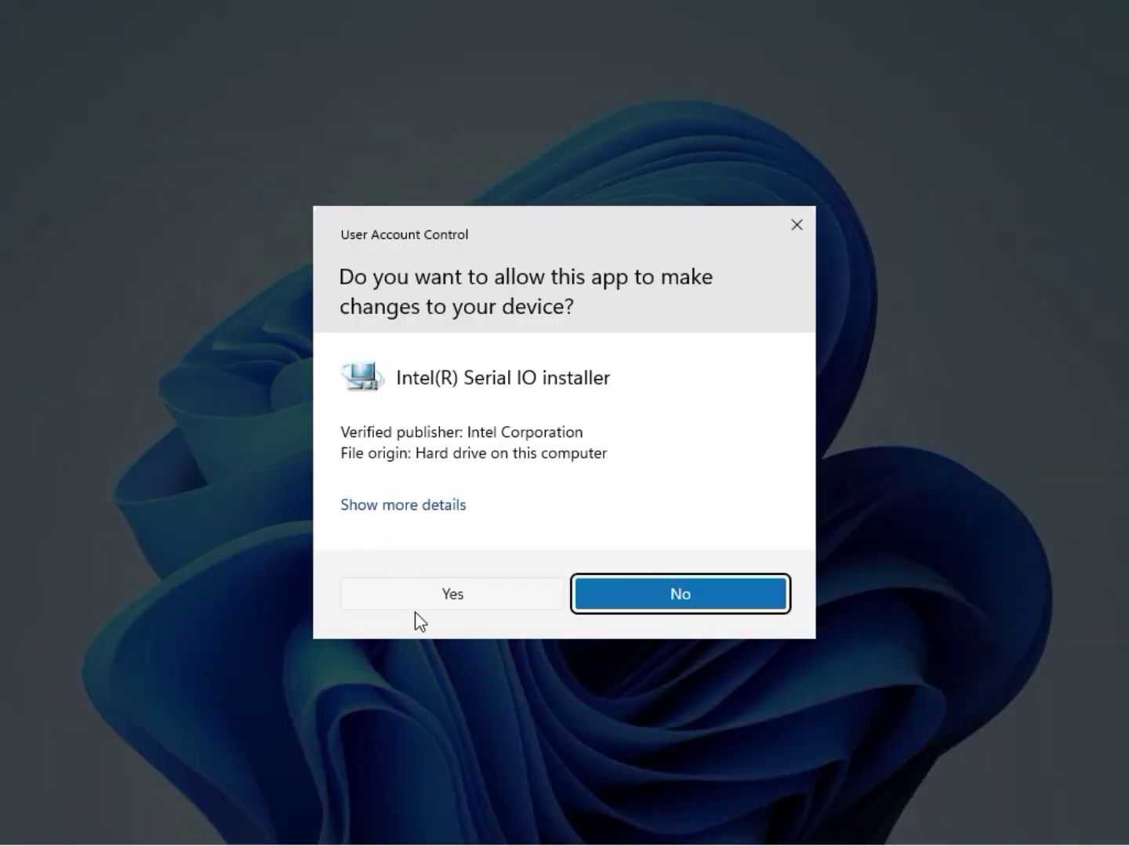
Approve UAC, close the 'platform not supported' failure, and return to the serialio folder.
{"action": "left_click", "coordinate": [446, 598]}
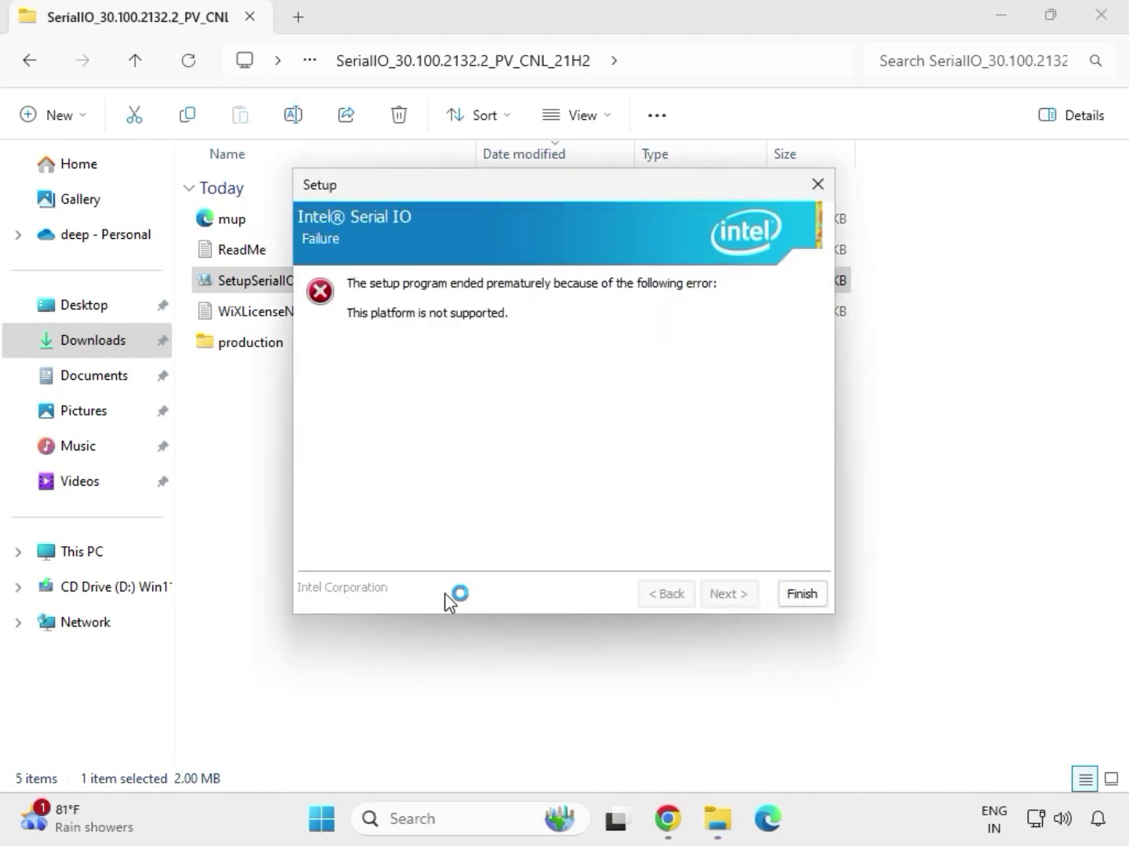
{"action": "left_click", "coordinate": [800, 595]}
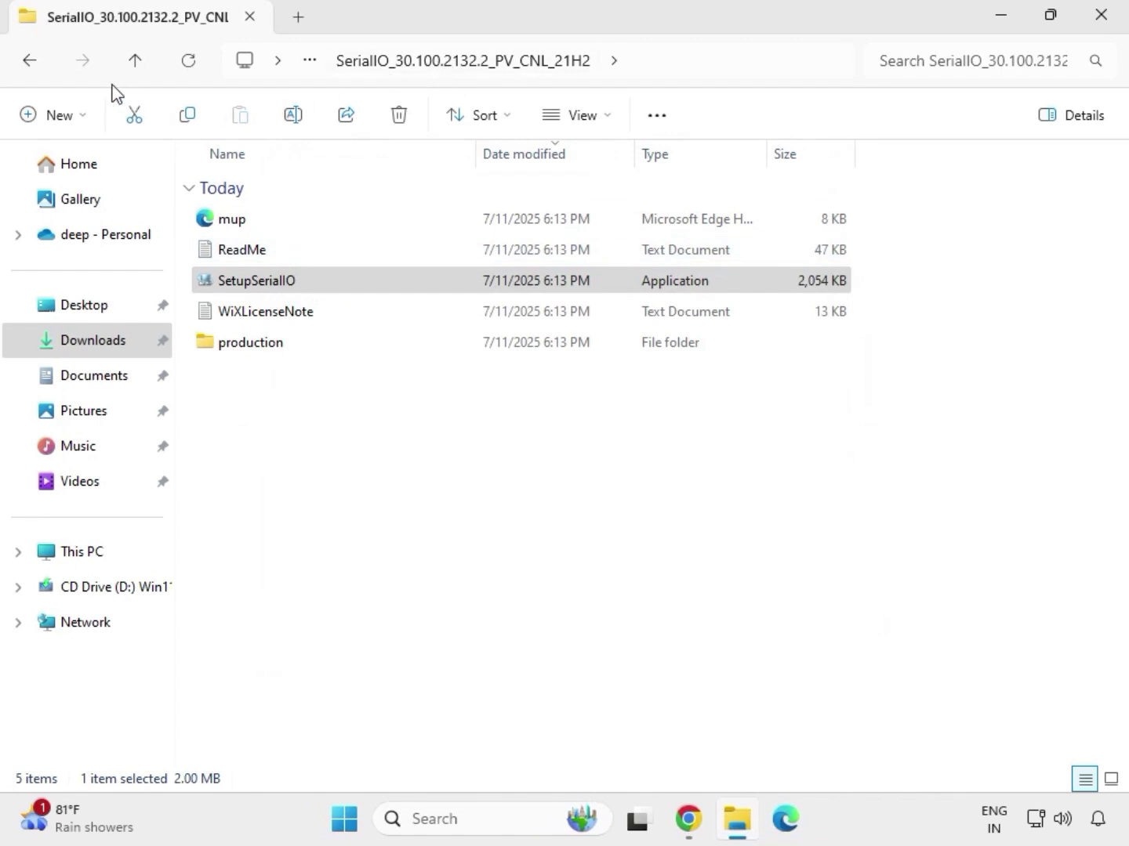
{"action": "left_click", "coordinate": [33, 64]}
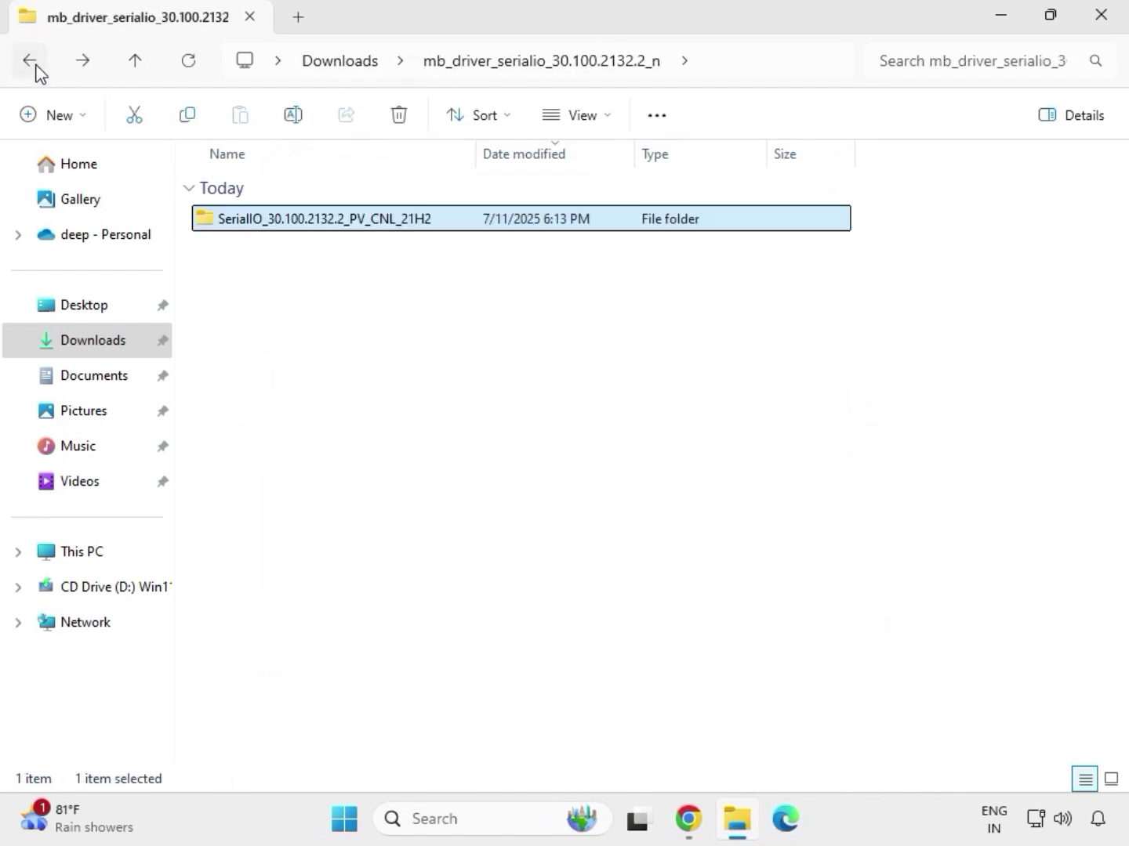
Open mb_driver_infupdate_10.1.18836.8283 and its Chipset-10.1.18836.8283-Public-MUP subfolder.
{"action": "left_click", "coordinate": [31, 63]}
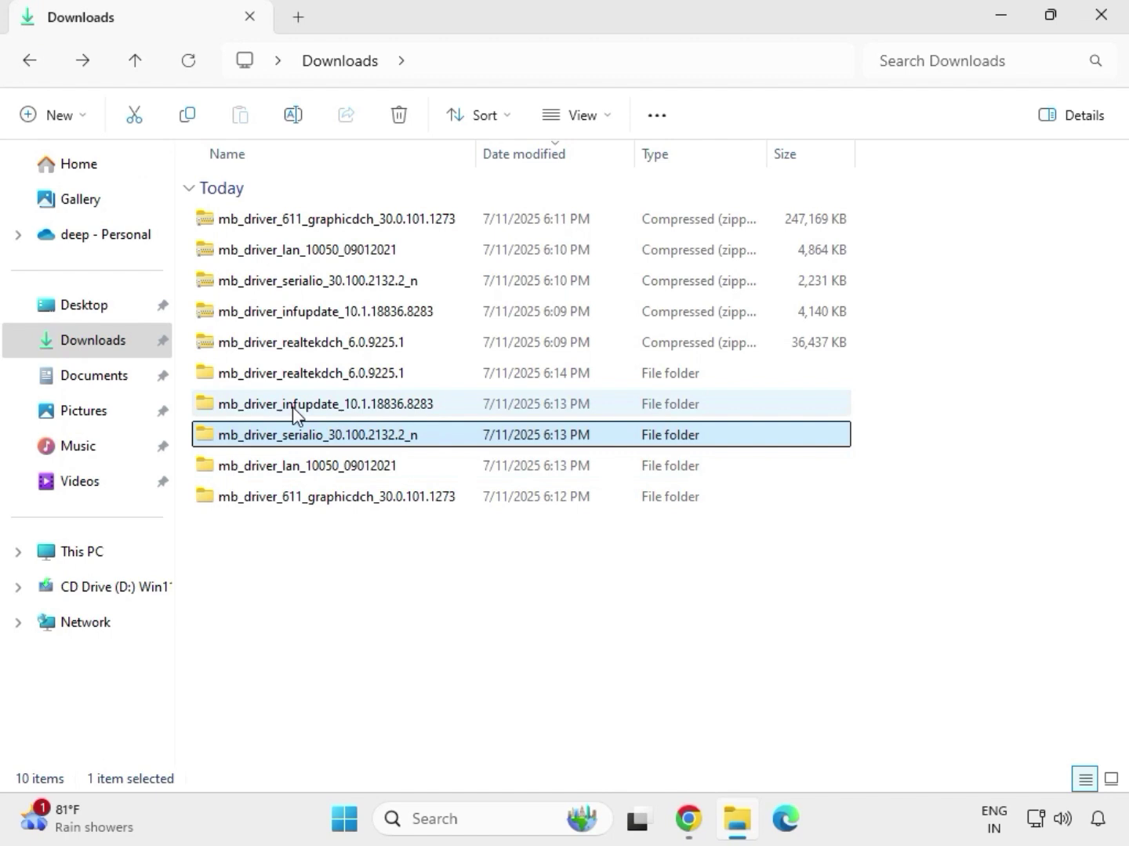
{"action": "left_click", "coordinate": [294, 407]}
{"action": "double_click", "coordinate": [294, 407]}
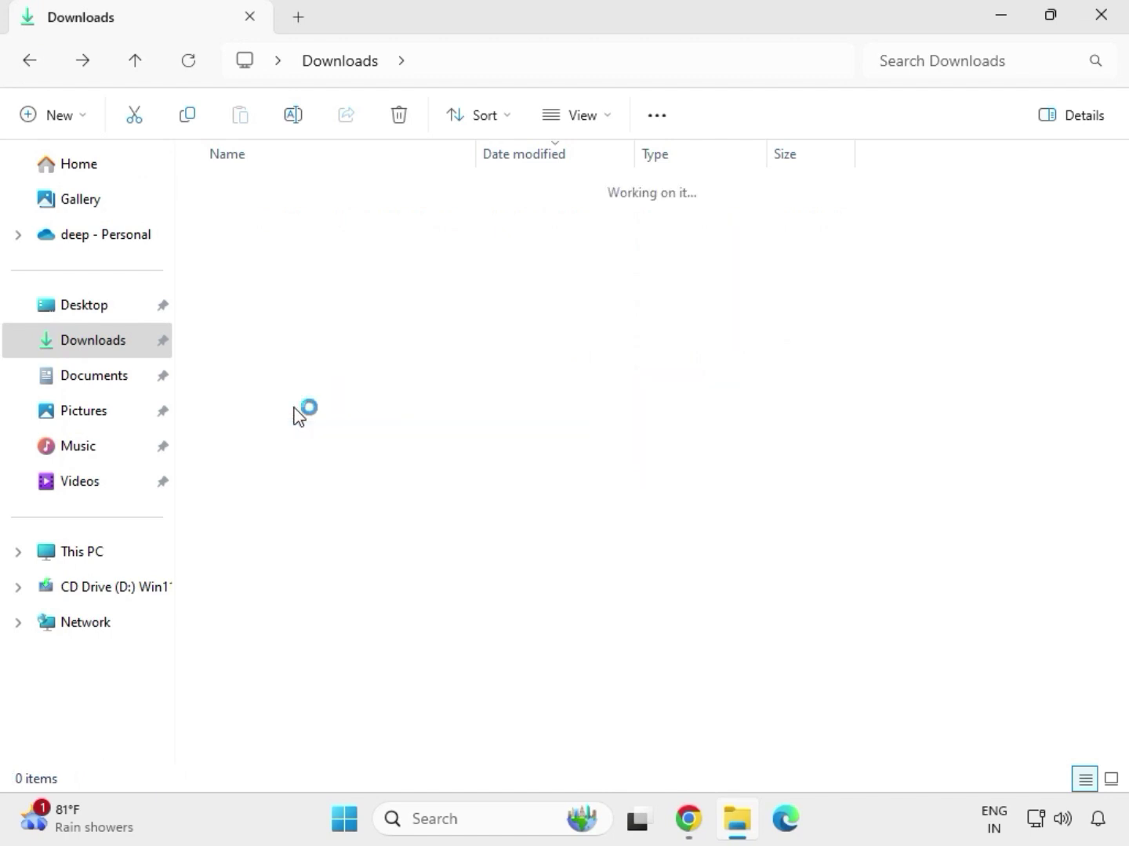
{"action": "left_click", "coordinate": [298, 220]}
{"action": "double_click", "coordinate": [299, 222]}
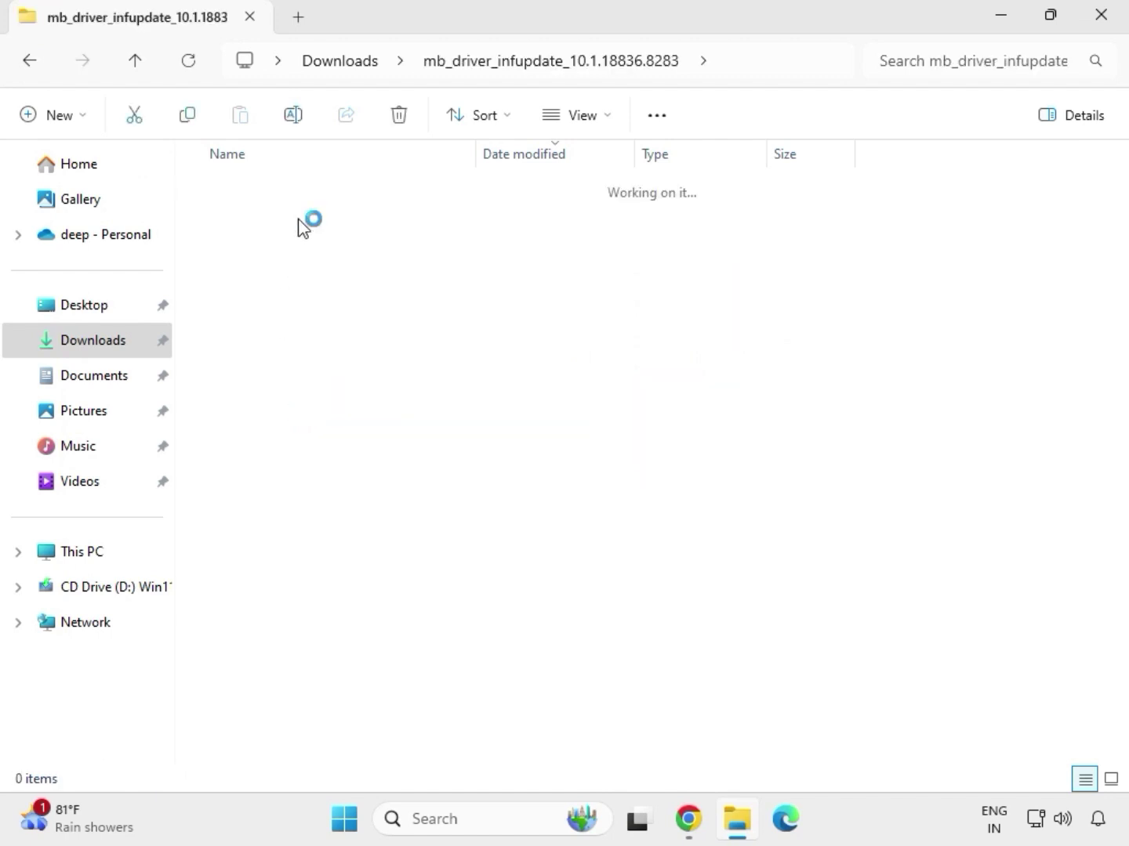
Run SetupChipset as administrator and approve the UAC prompt.
{"action": "left_click", "coordinate": [321, 254]}
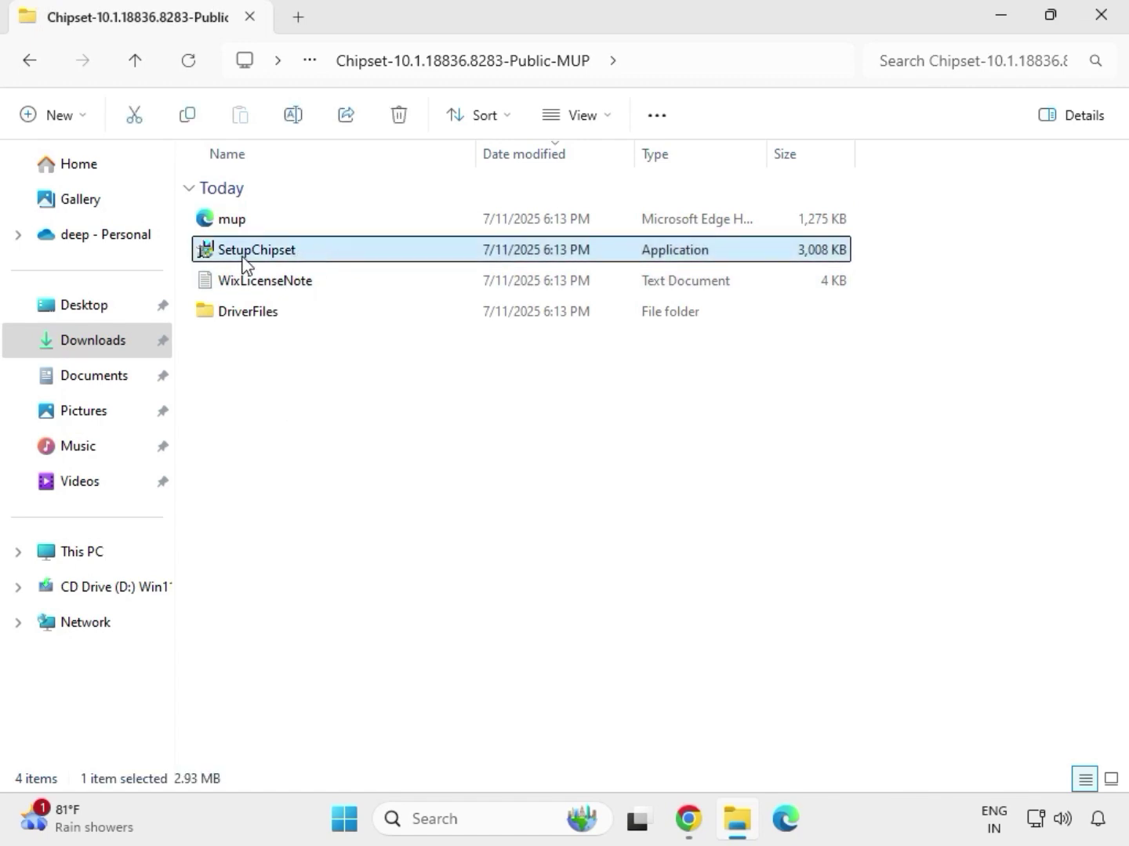
{"action": "right_click", "coordinate": [310, 259]}
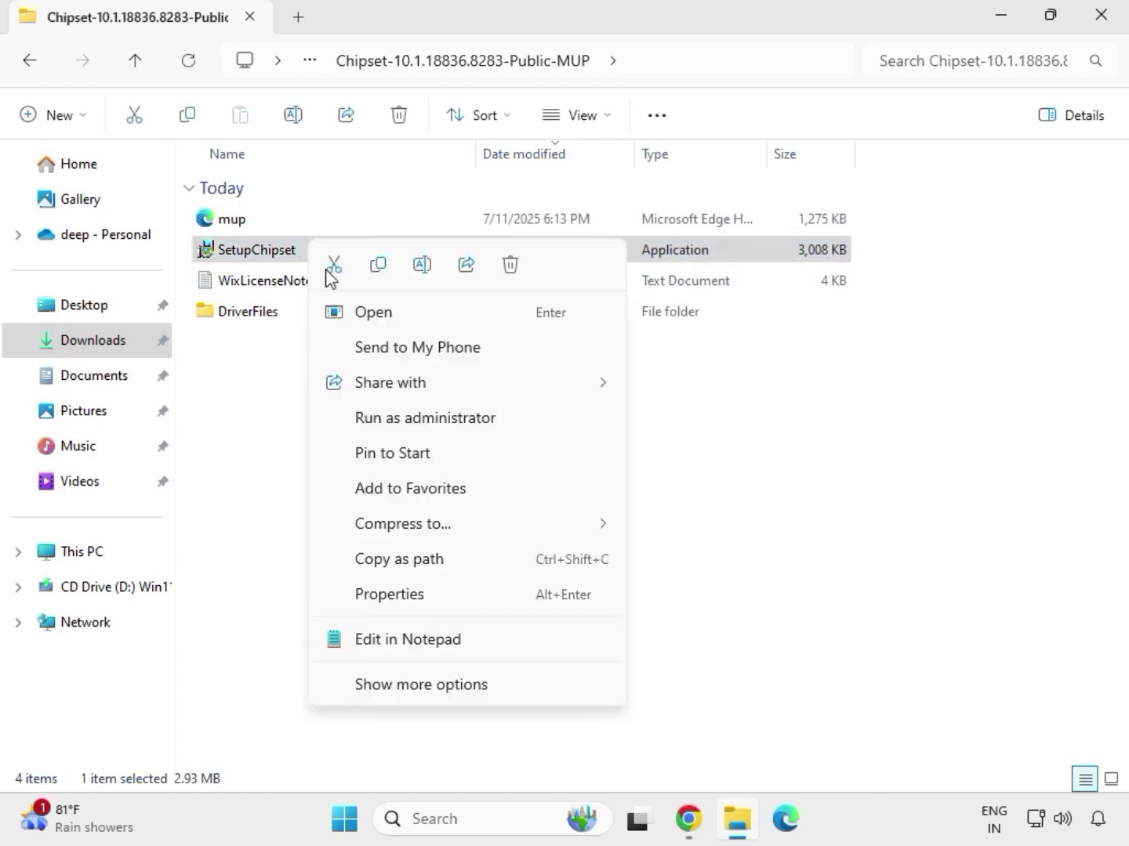
{"action": "left_click", "coordinate": [404, 418]}
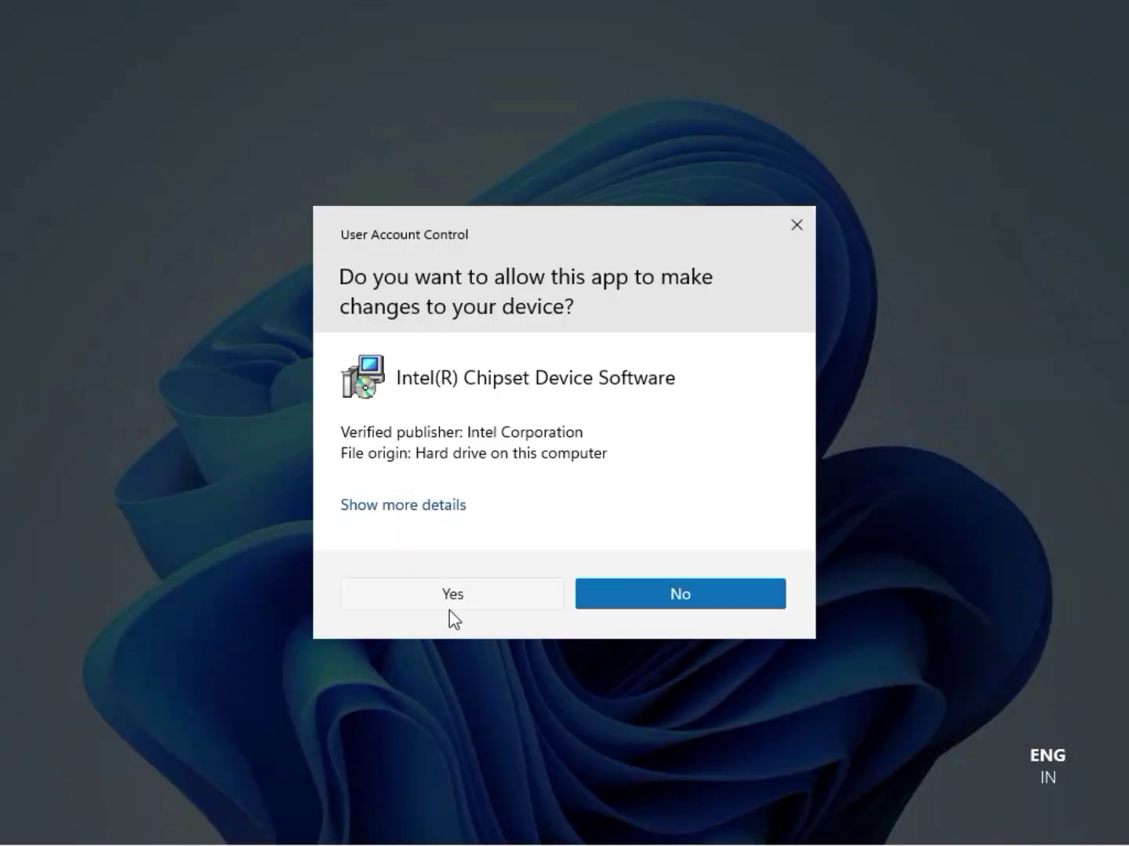
{"action": "left_click", "coordinate": [452, 611]}
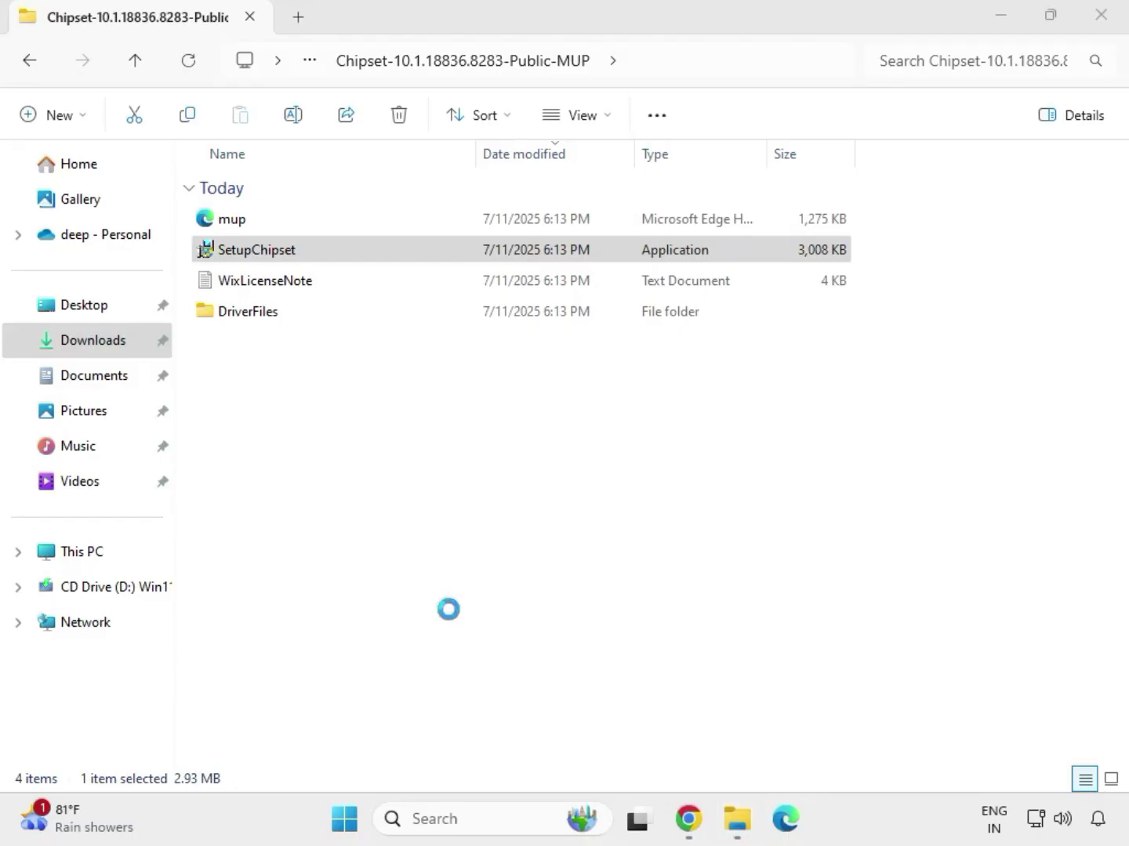
Accept the Intel license, start the install, dismiss the 0x00004E24 unsupported failure, and go up.
{"action": "left_click", "coordinate": [661, 585]}
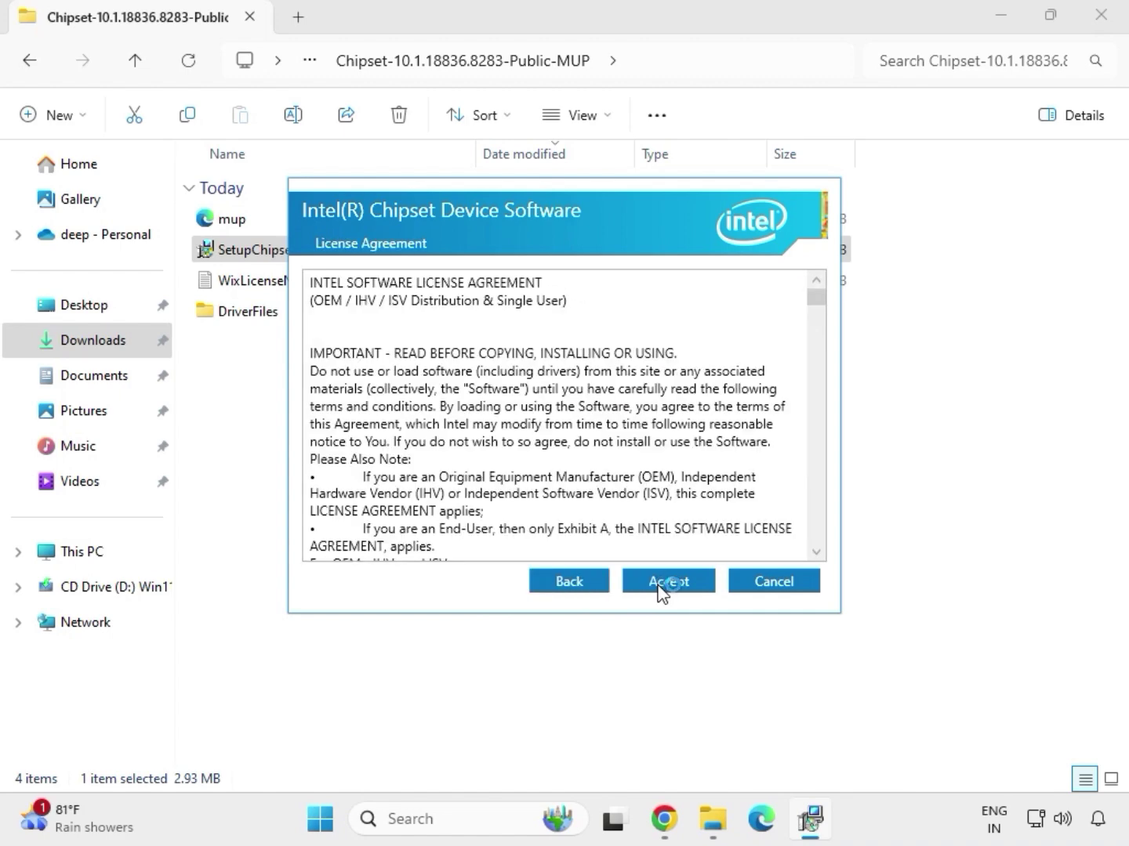
{"action": "left_click", "coordinate": [657, 588]}
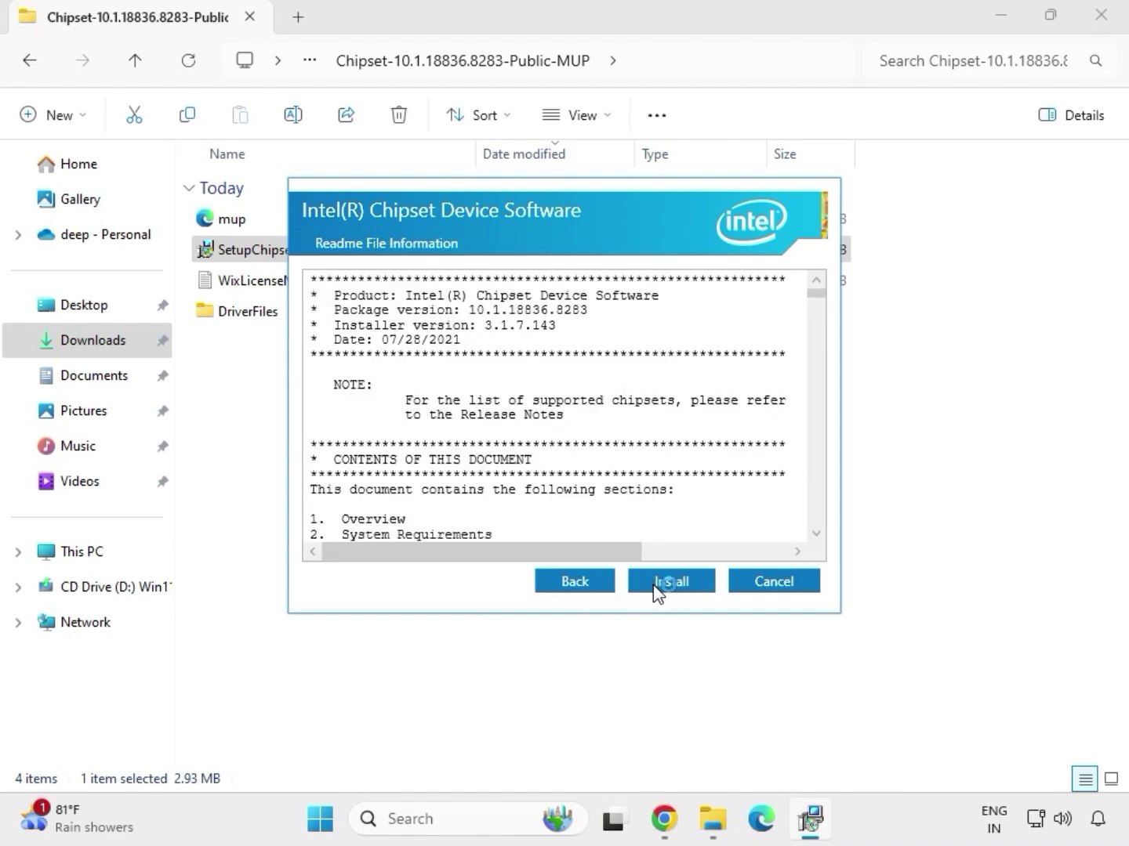
{"action": "left_click", "coordinate": [694, 586]}
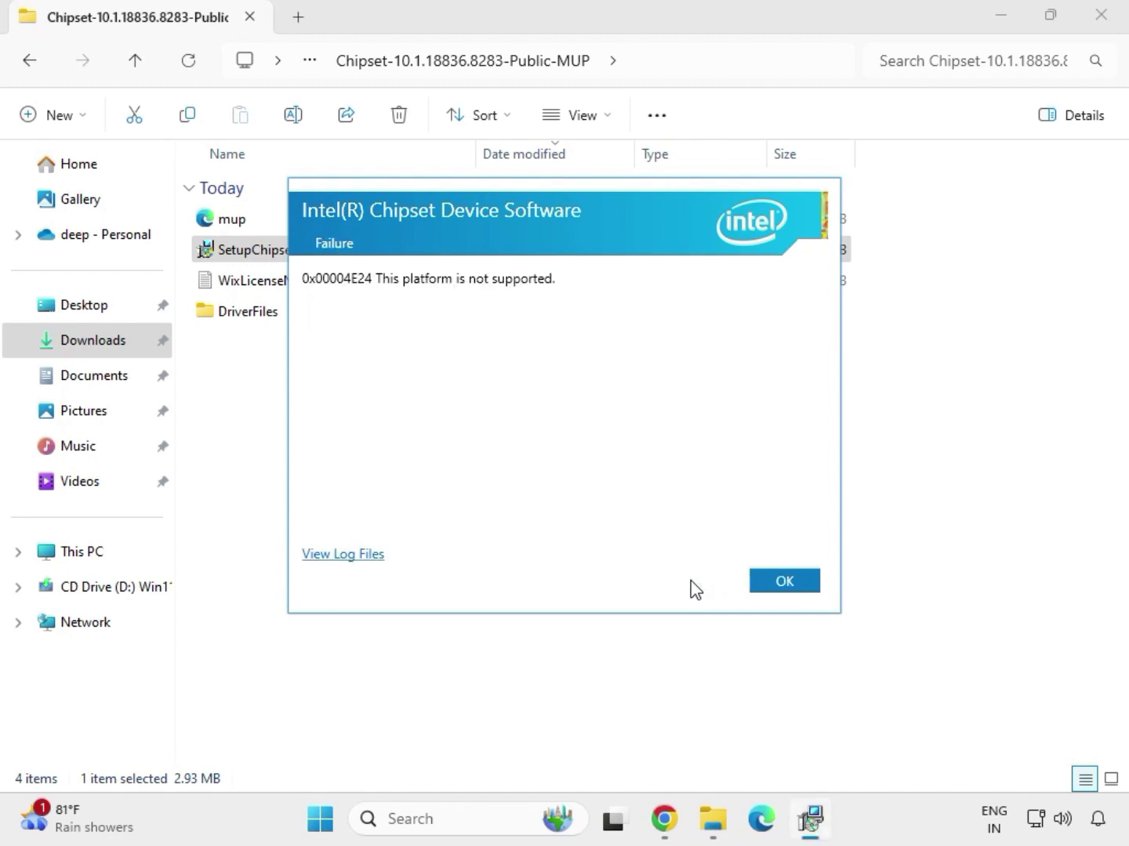
{"action": "left_click", "coordinate": [784, 583]}
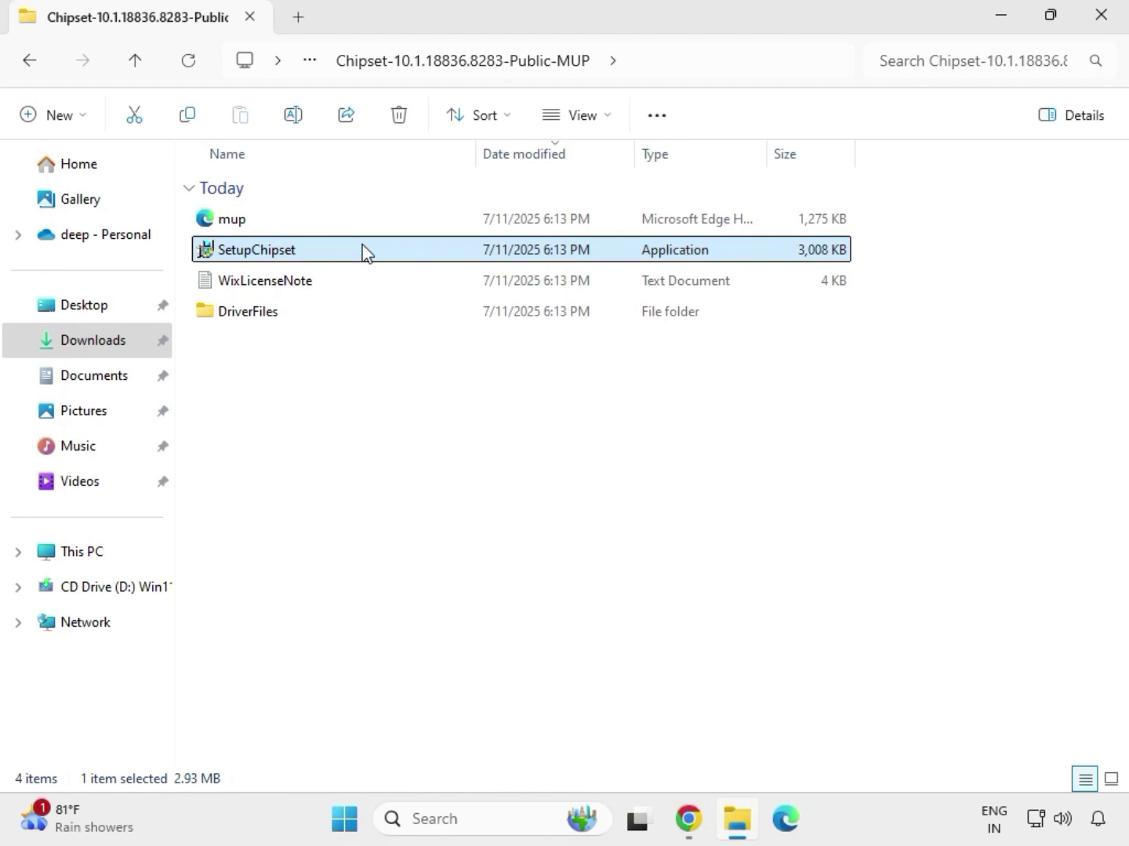
{"action": "key", "text": "alt+Up"}
{"action": "key", "text": "alt+Up"}
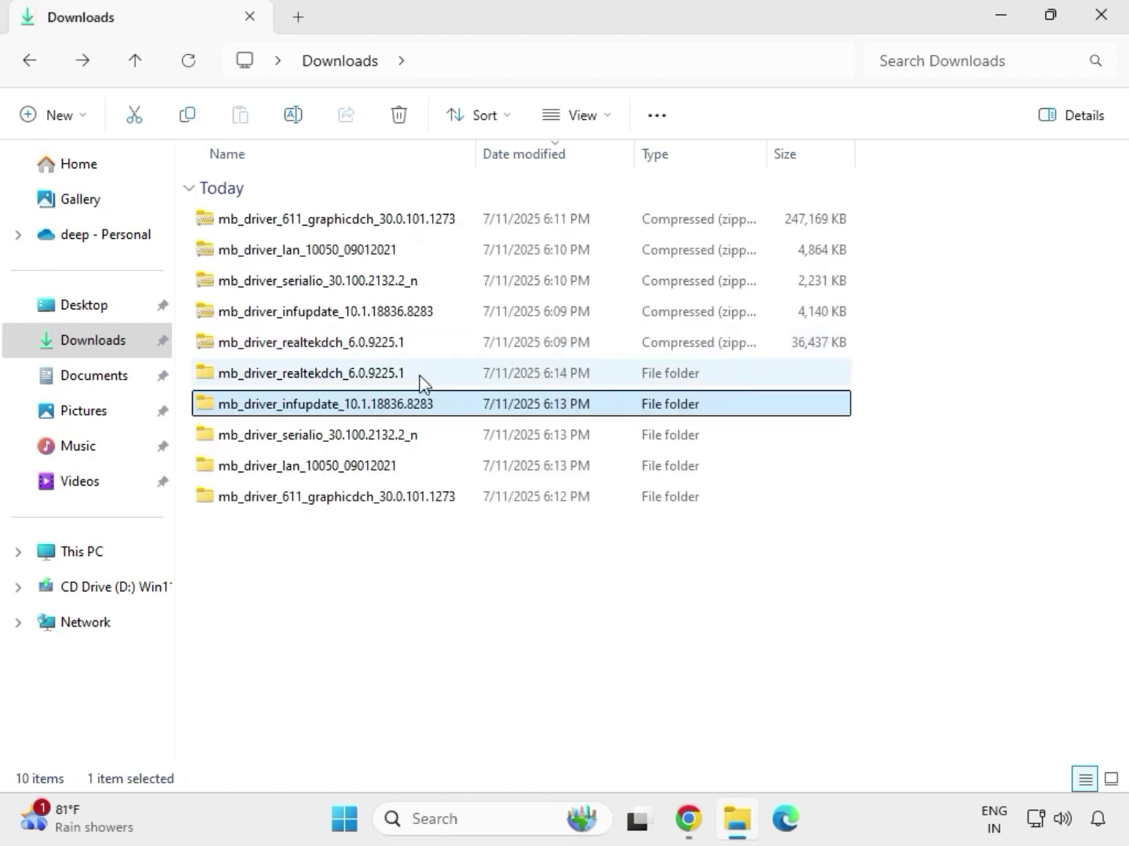
Open the mb_driver_611_graphicdch_30.0.101.1273 folder from Downloads.
{"action": "double_click", "coordinate": [420, 376]}
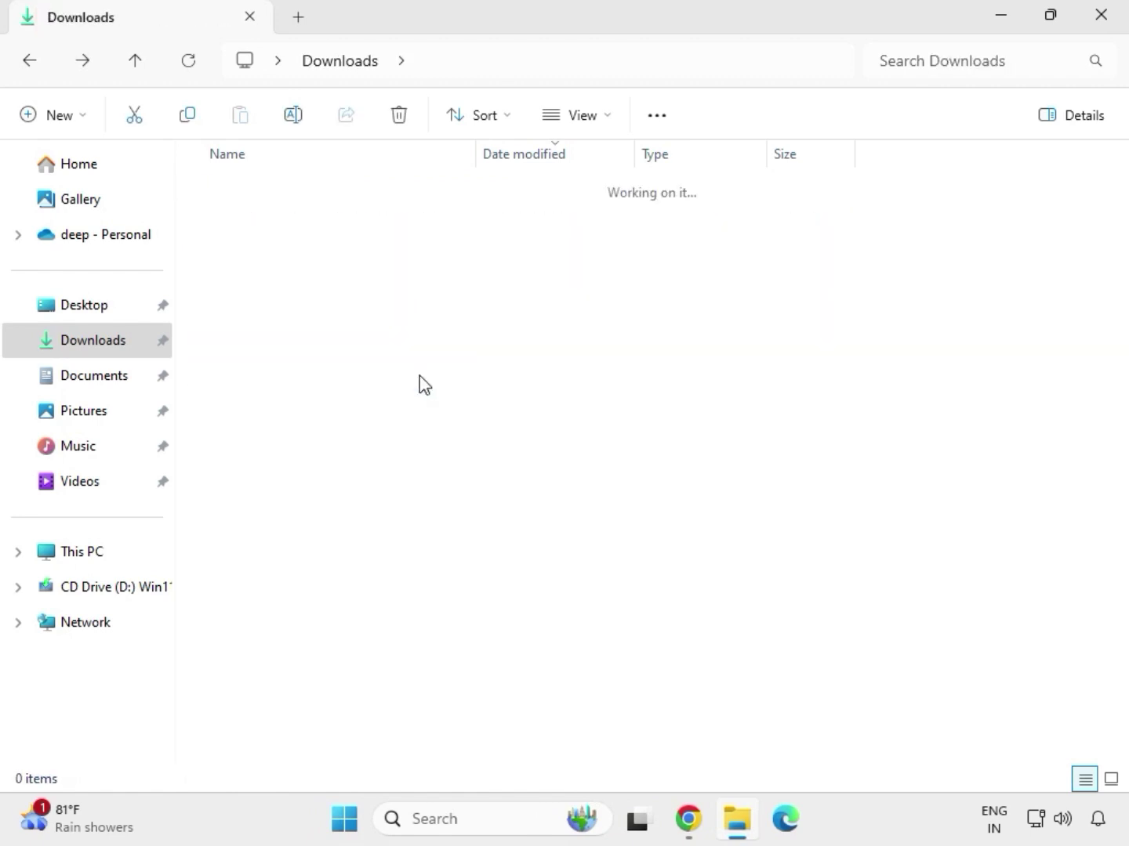
{"action": "left_click", "coordinate": [349, 62]}
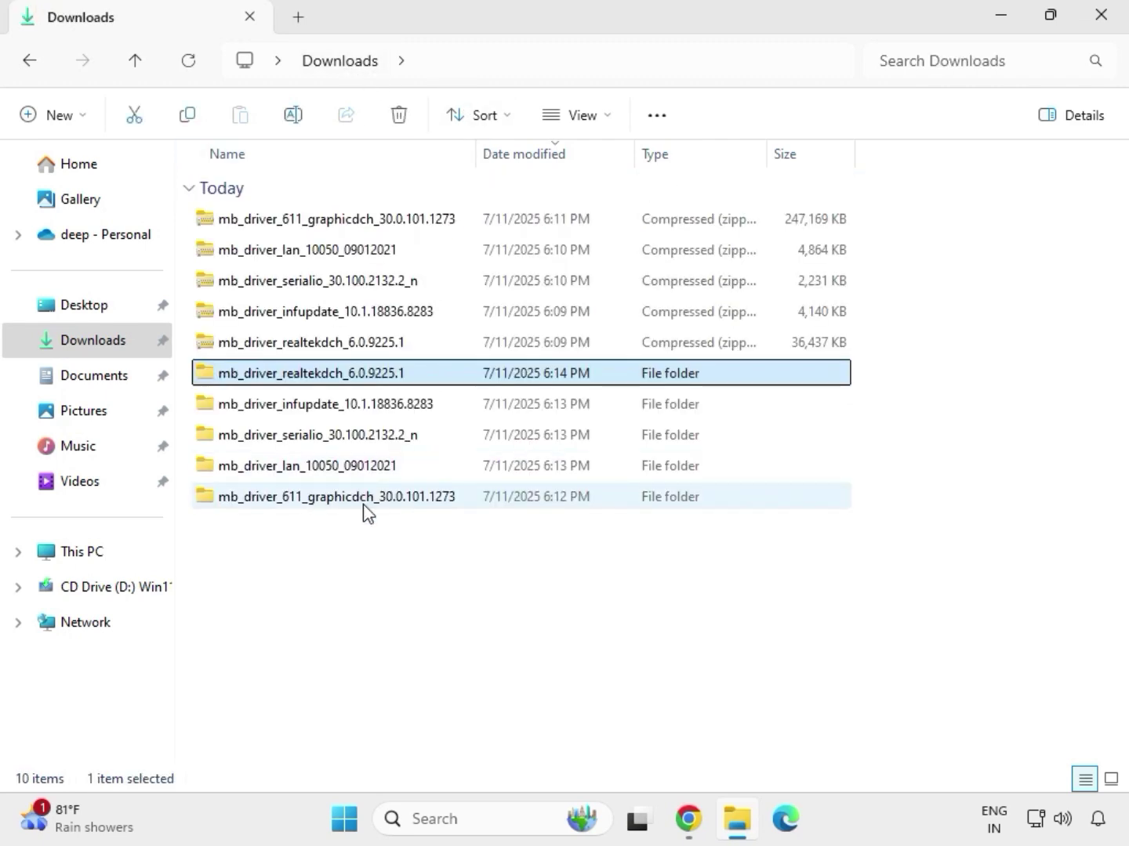
{"action": "left_click", "coordinate": [327, 498]}
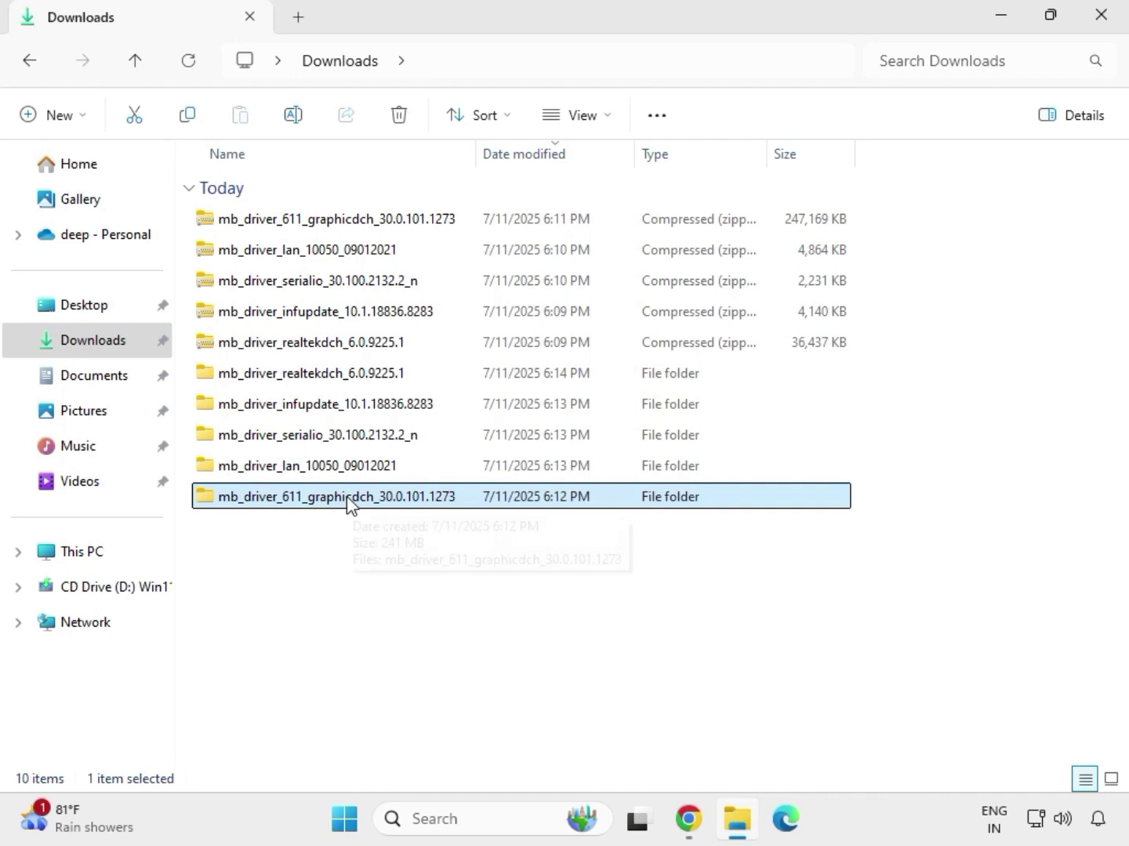
{"action": "double_click", "coordinate": [347, 496]}
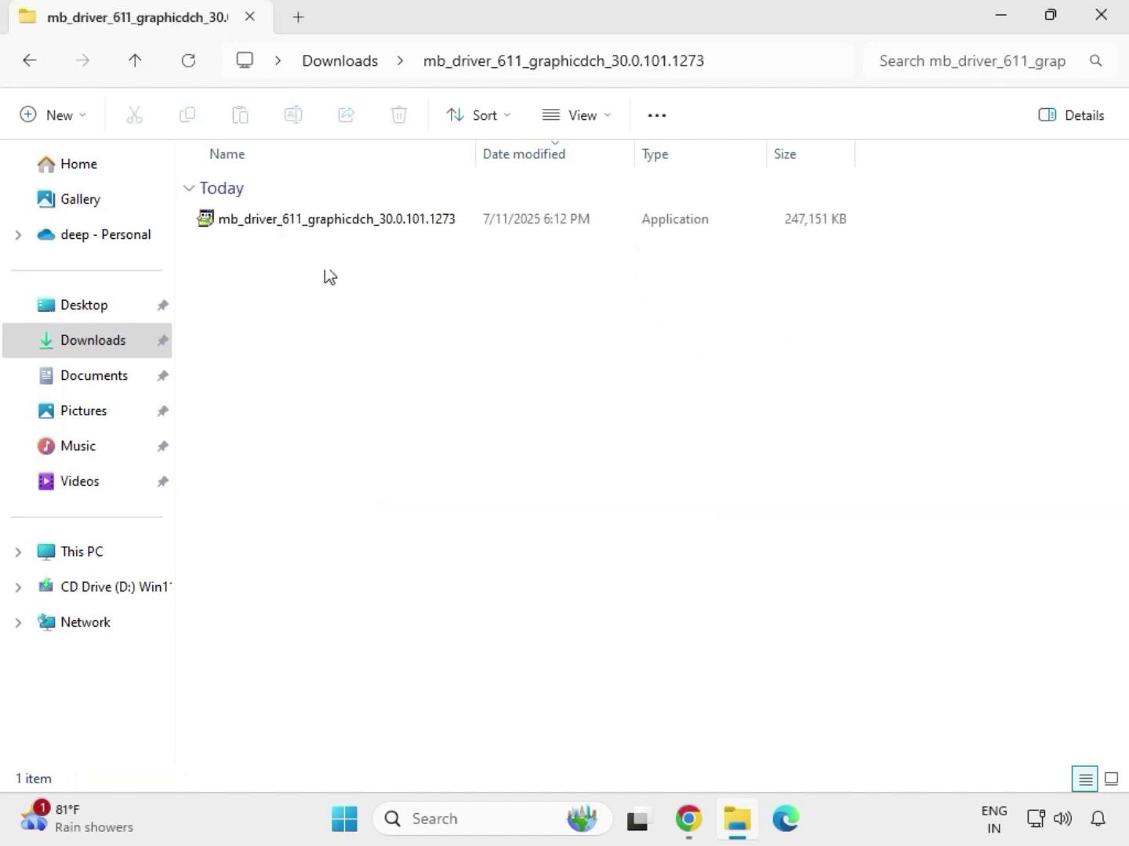
Run the graphics package as administrator, approve 7z Setup SFX, then return to Downloads.
{"action": "right_click", "coordinate": [310, 222]}
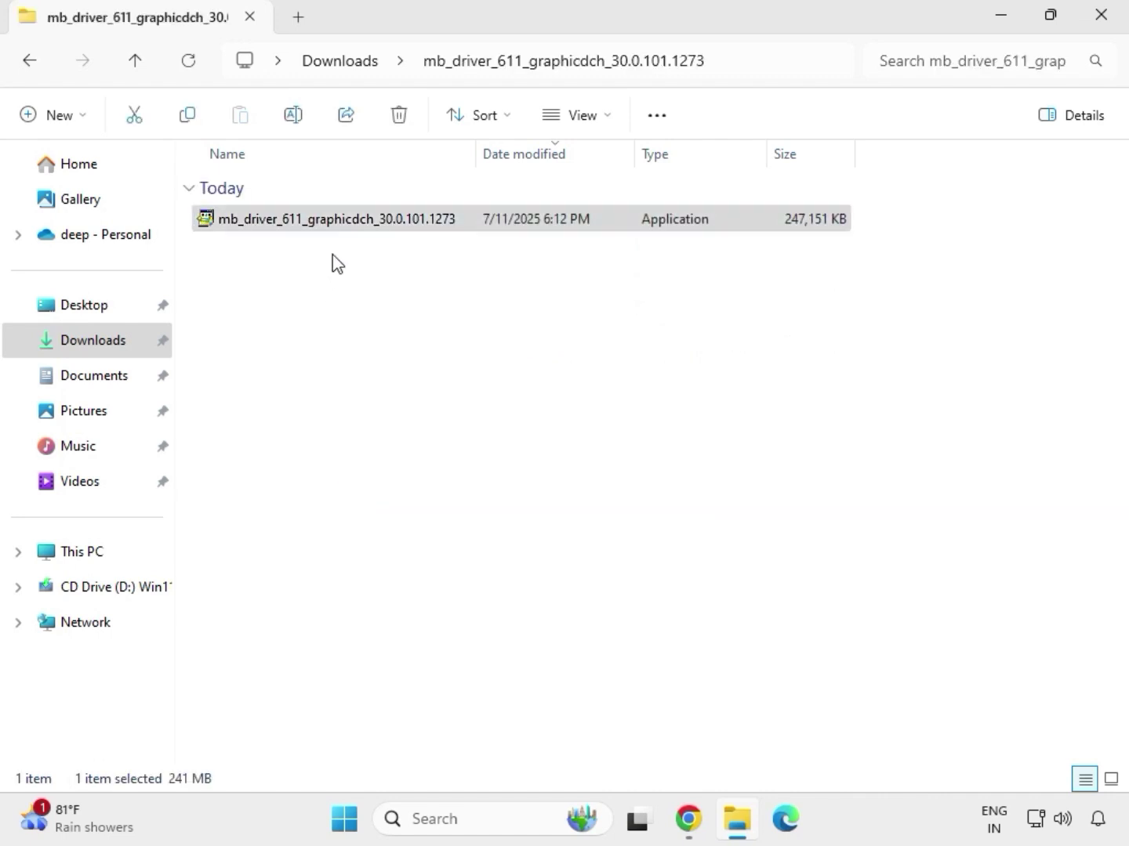
{"action": "left_click", "coordinate": [429, 401]}
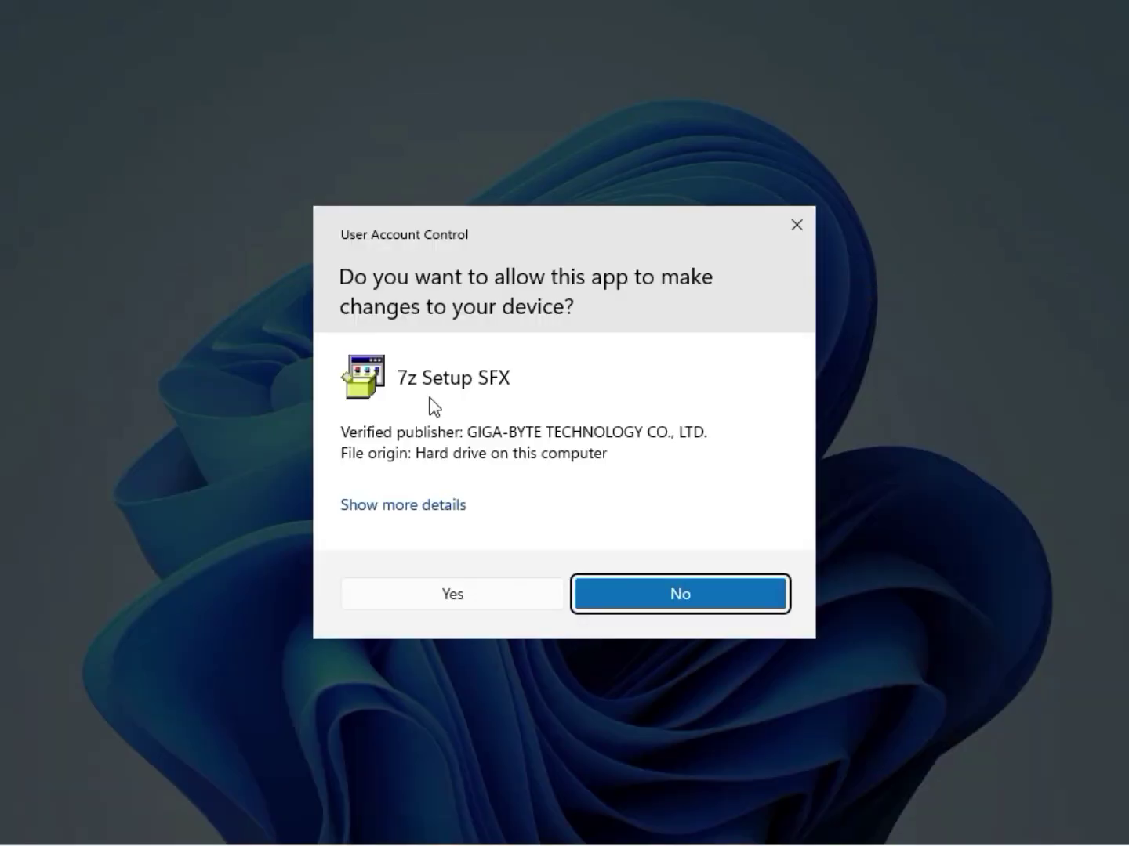
{"action": "left_click", "coordinate": [435, 595]}
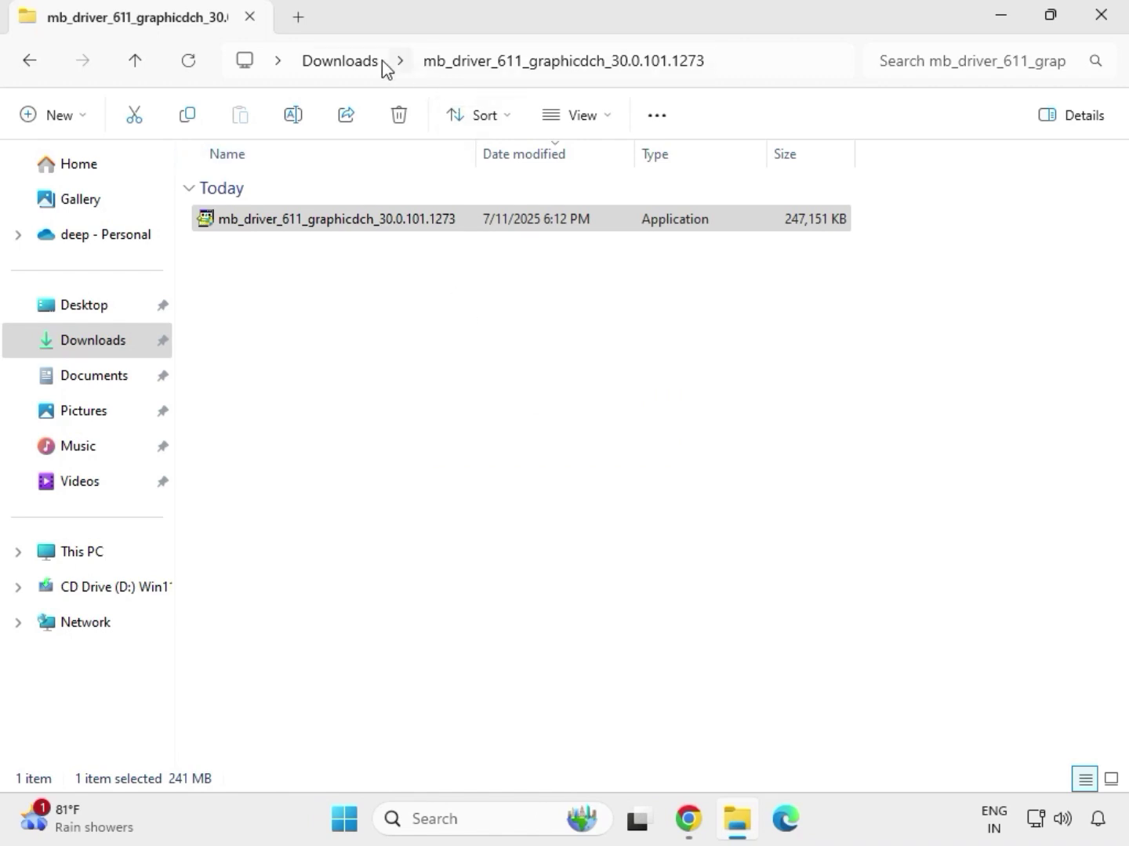
{"action": "left_click", "coordinate": [351, 63]}
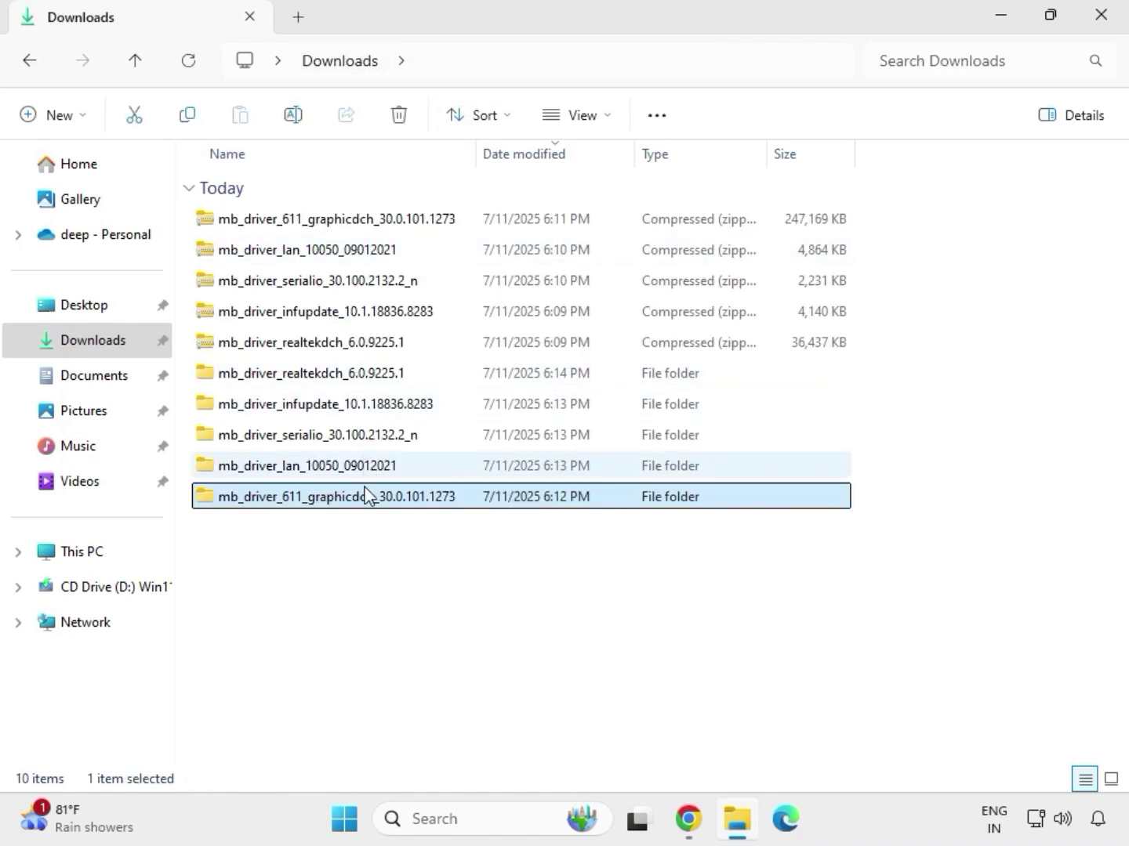
Run Setup from mb_driver_realtekdch > 9225.1_UAD_Win10_Win11 as administrator and approve UAC.
{"action": "double_click", "coordinate": [348, 374]}
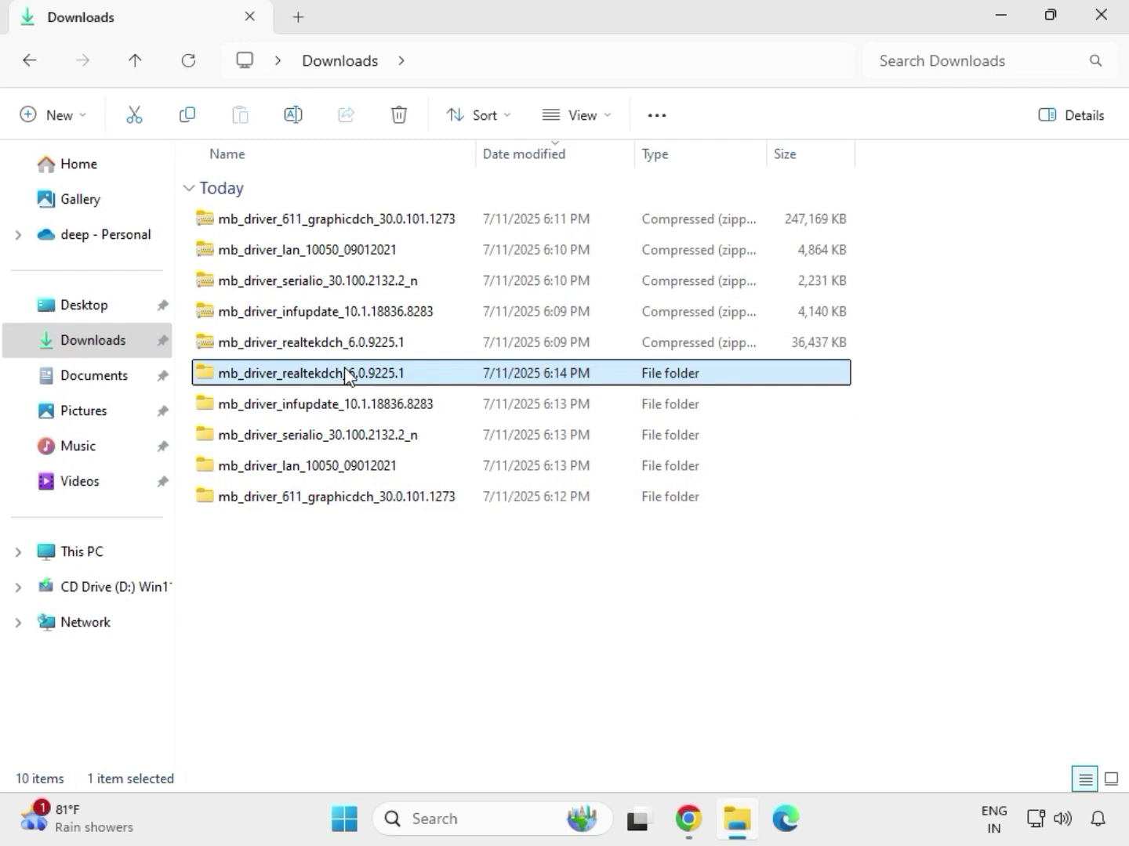
{"action": "double_click", "coordinate": [330, 221]}
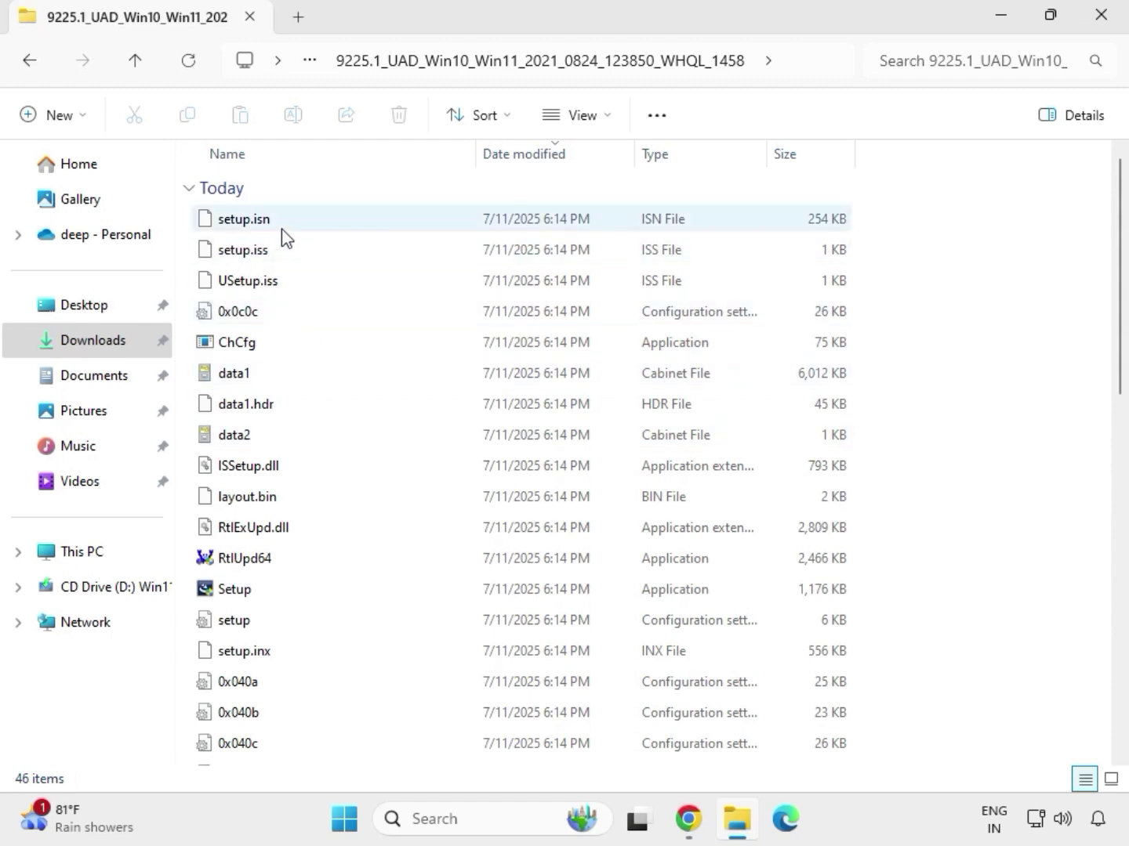
{"action": "left_click", "coordinate": [304, 595]}
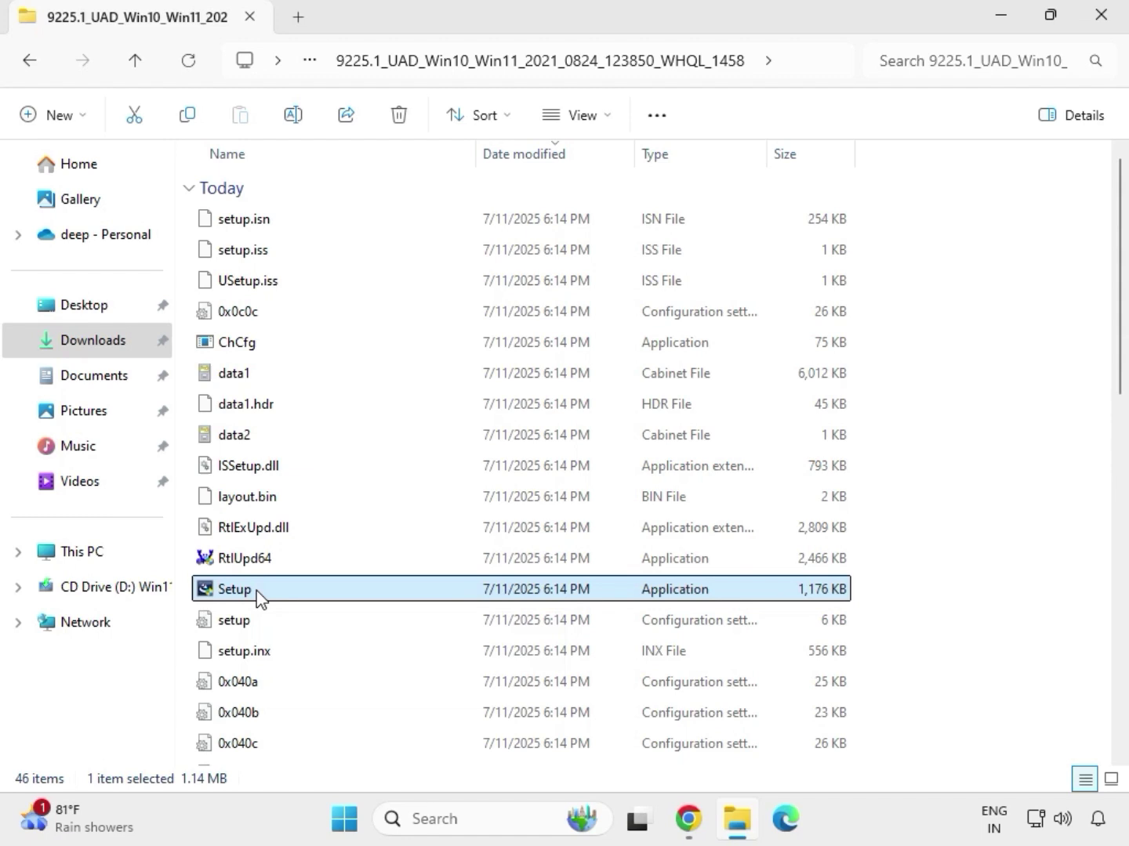
{"action": "right_click", "coordinate": [259, 598]}
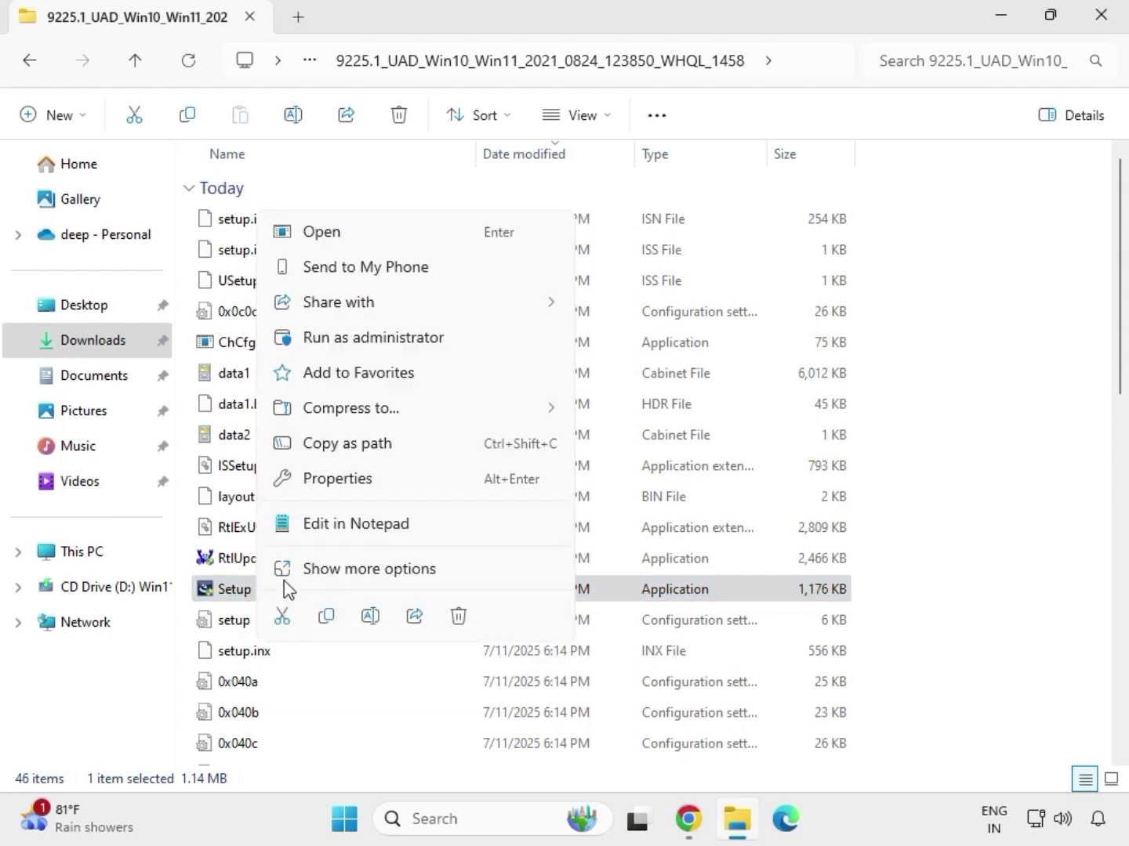
{"action": "left_click", "coordinate": [347, 341]}
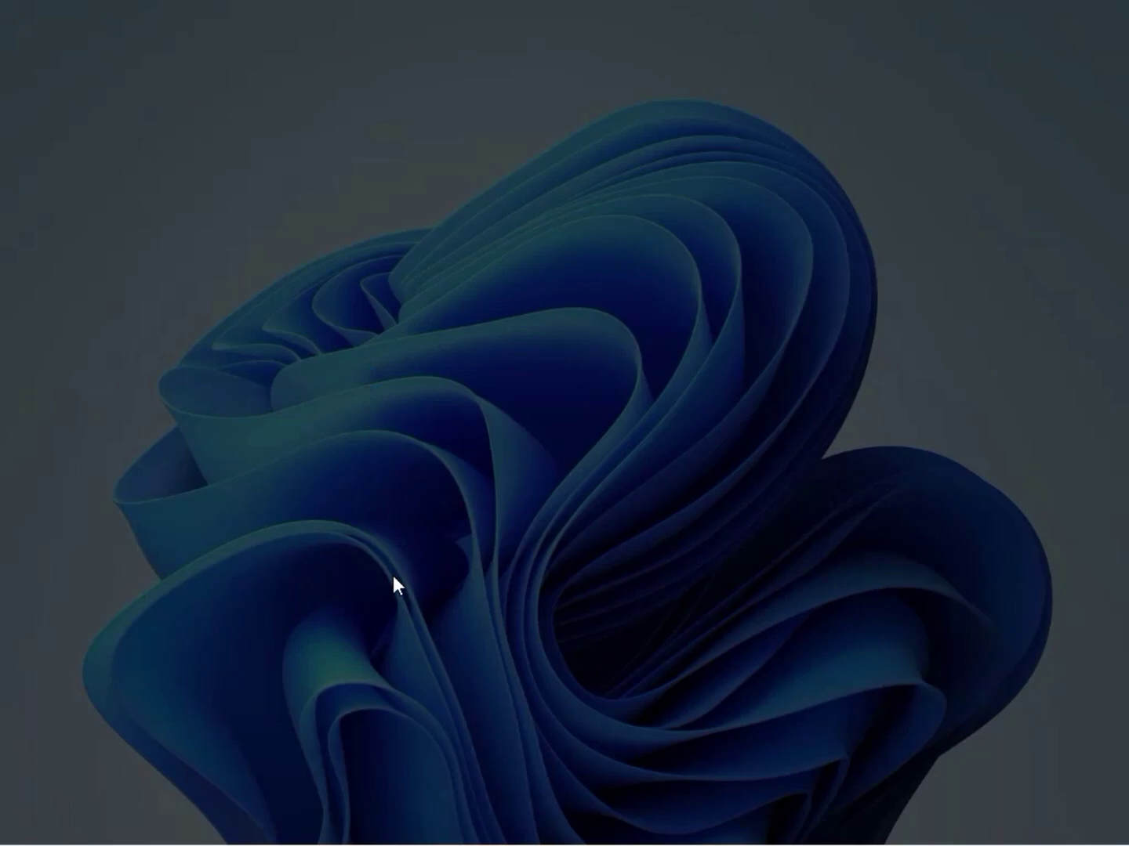
{"action": "left_click", "coordinate": [399, 590]}
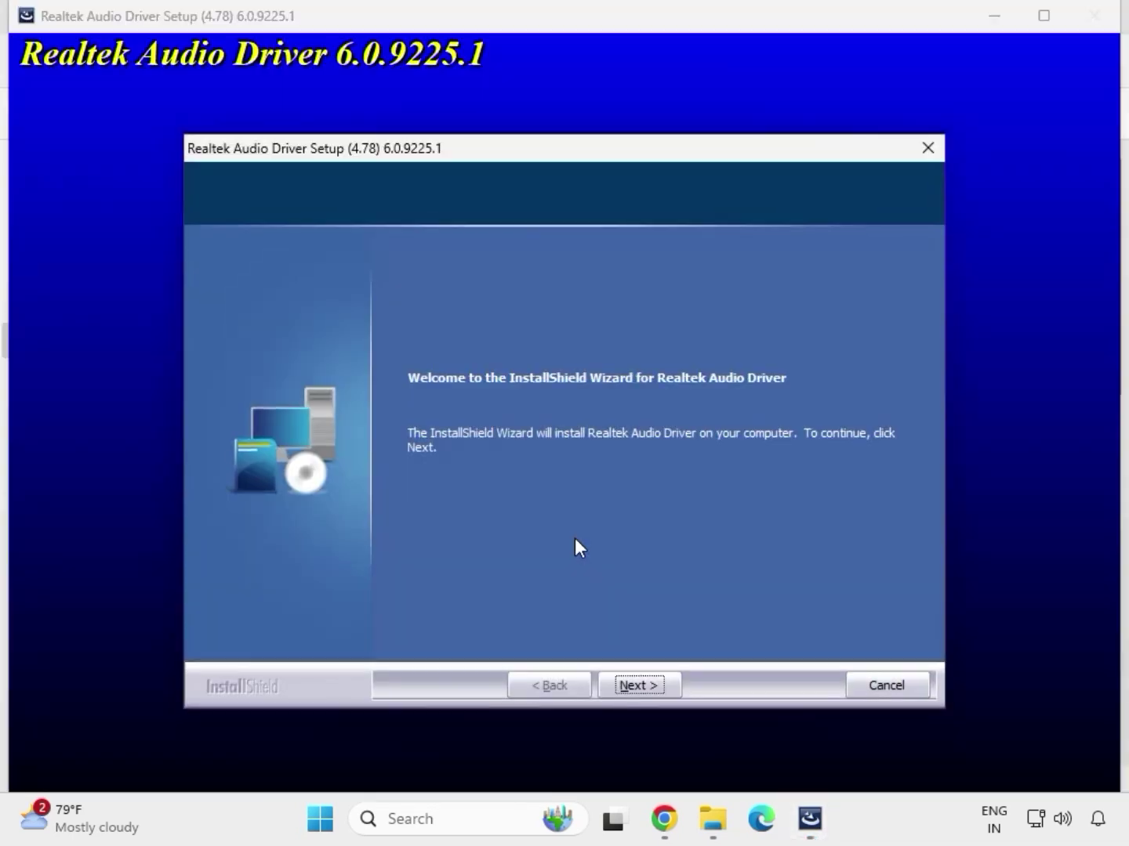
Advance the Realtek Audio wizard to Maintenance Complete and Finish without restarting.
{"action": "left_click", "coordinate": [639, 684]}
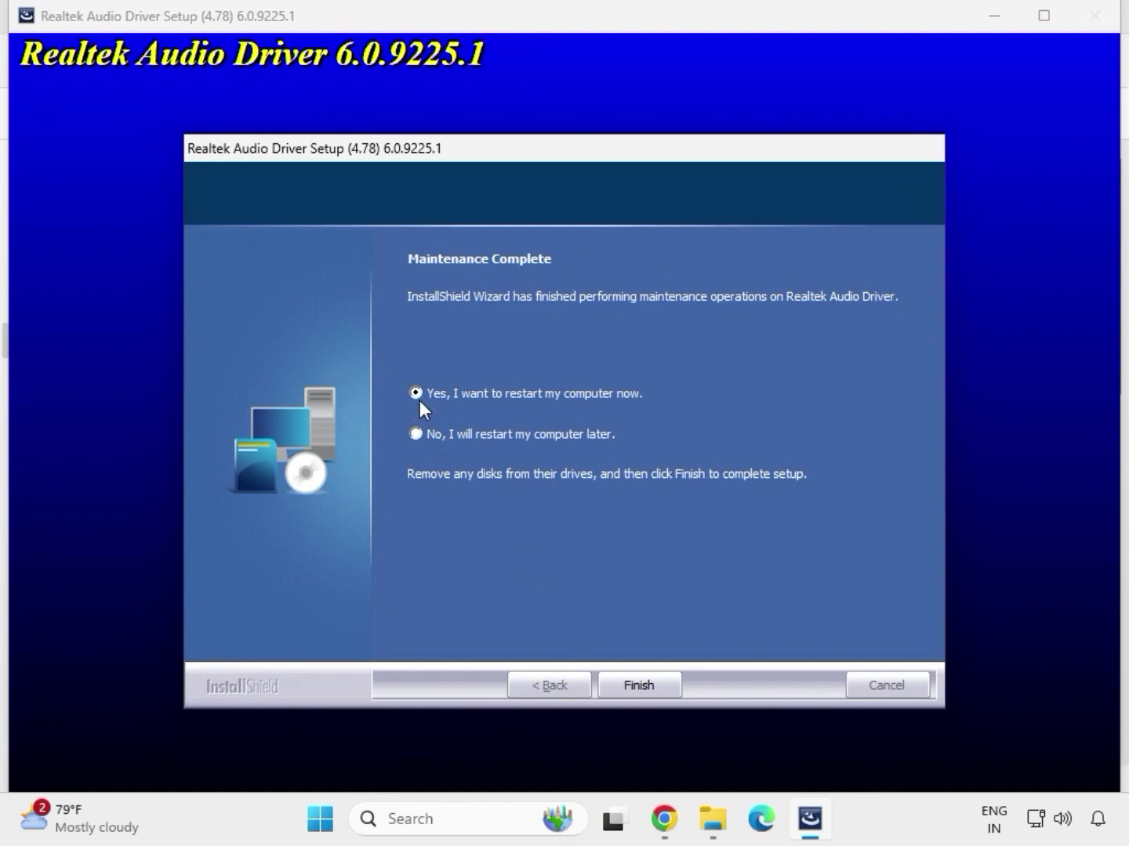
{"action": "left_click", "coordinate": [635, 685]}
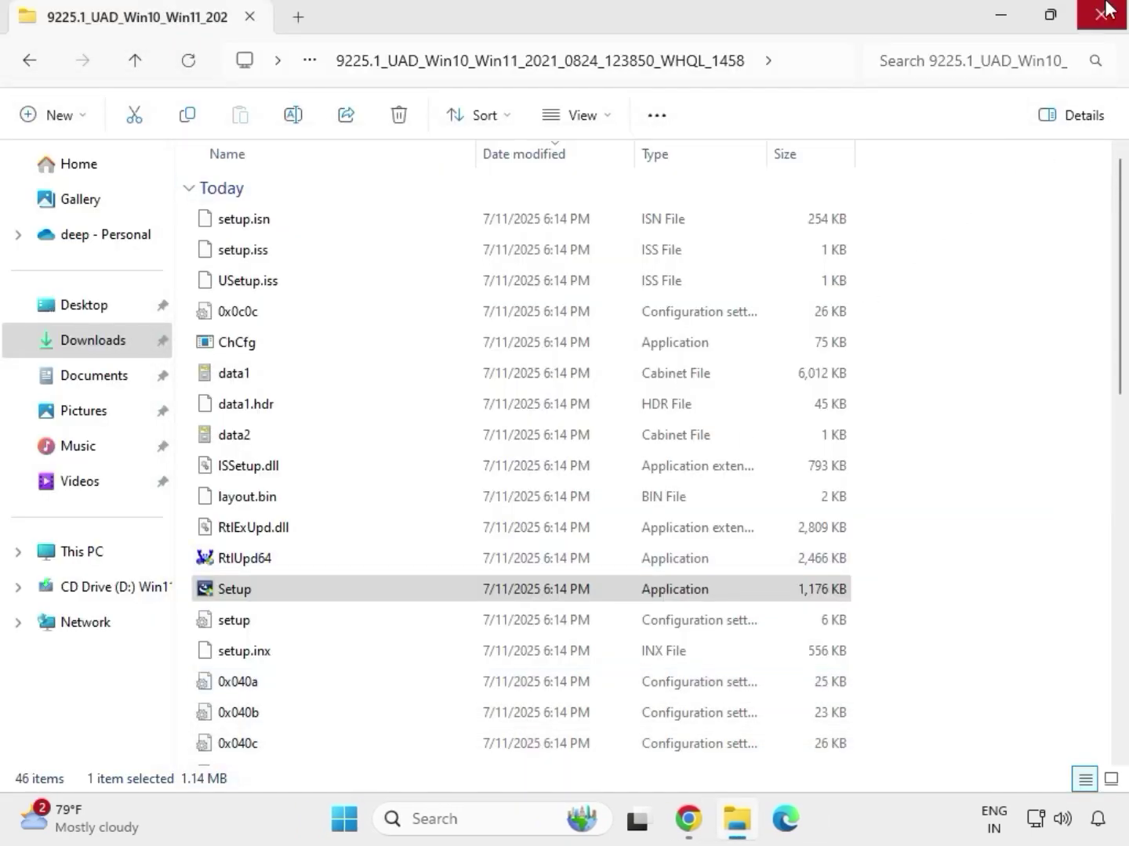